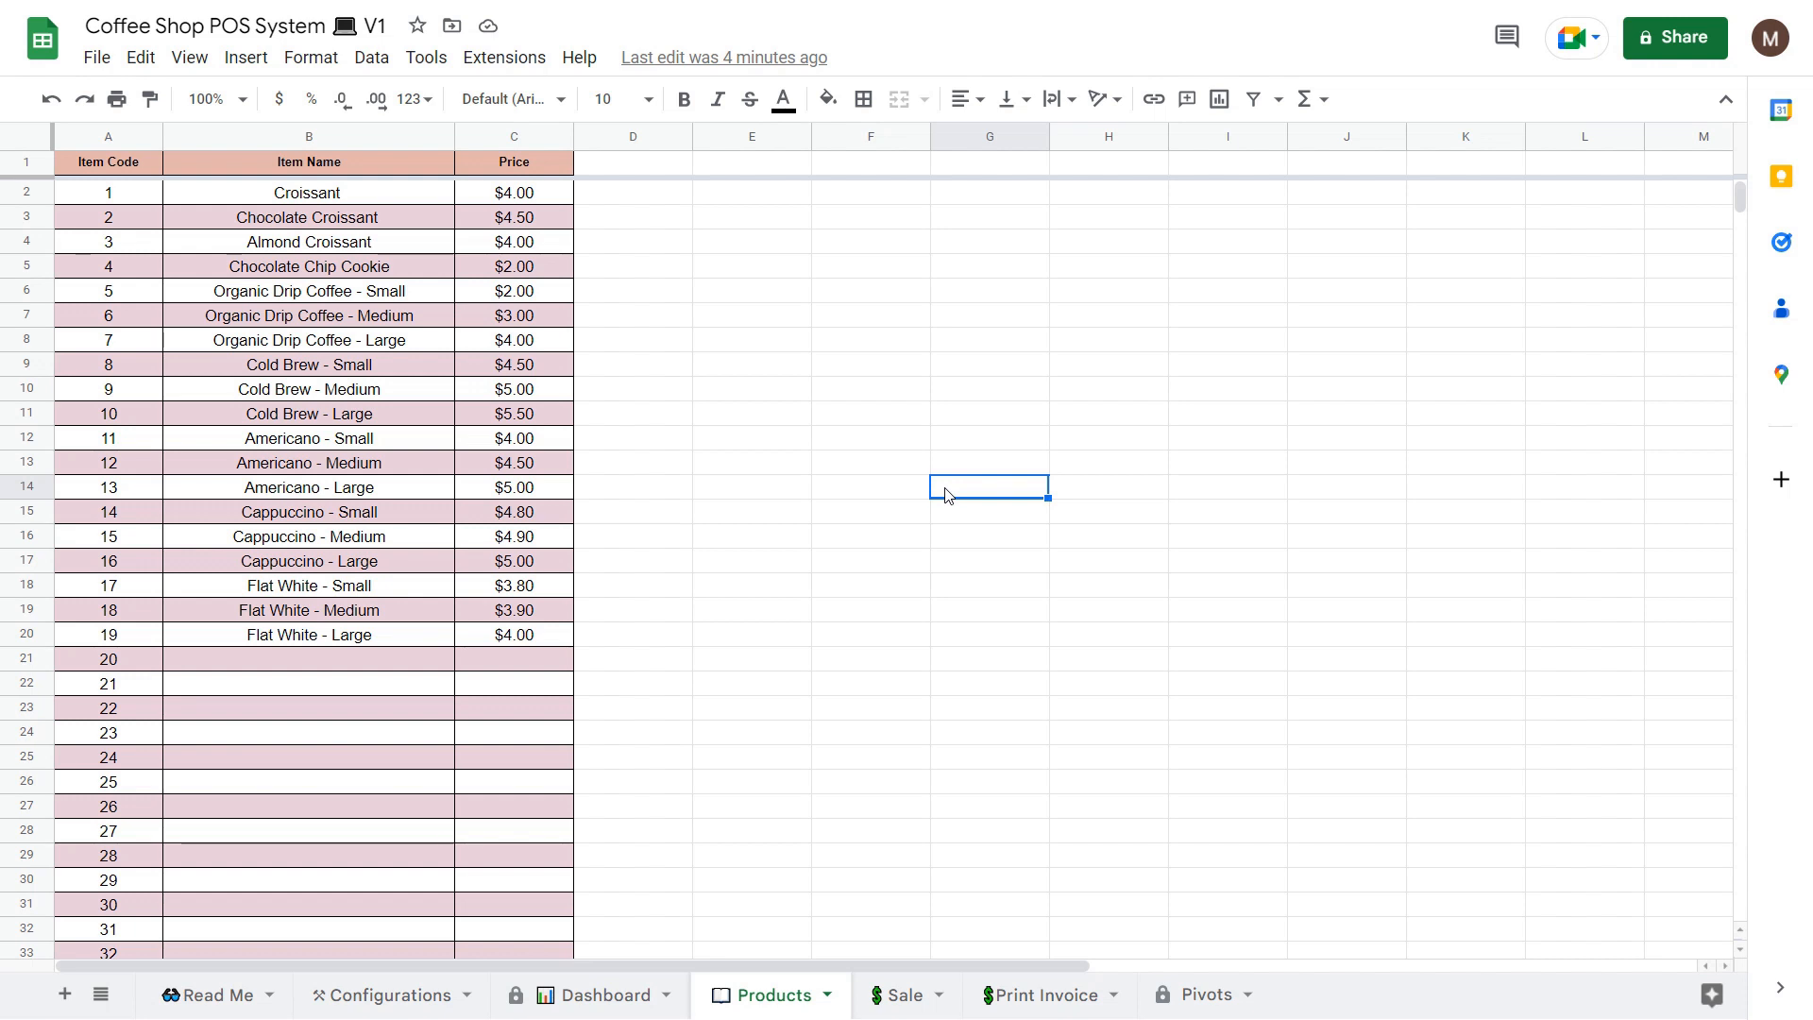
pyautogui.click(883, 425)
pyautogui.click(838, 322)
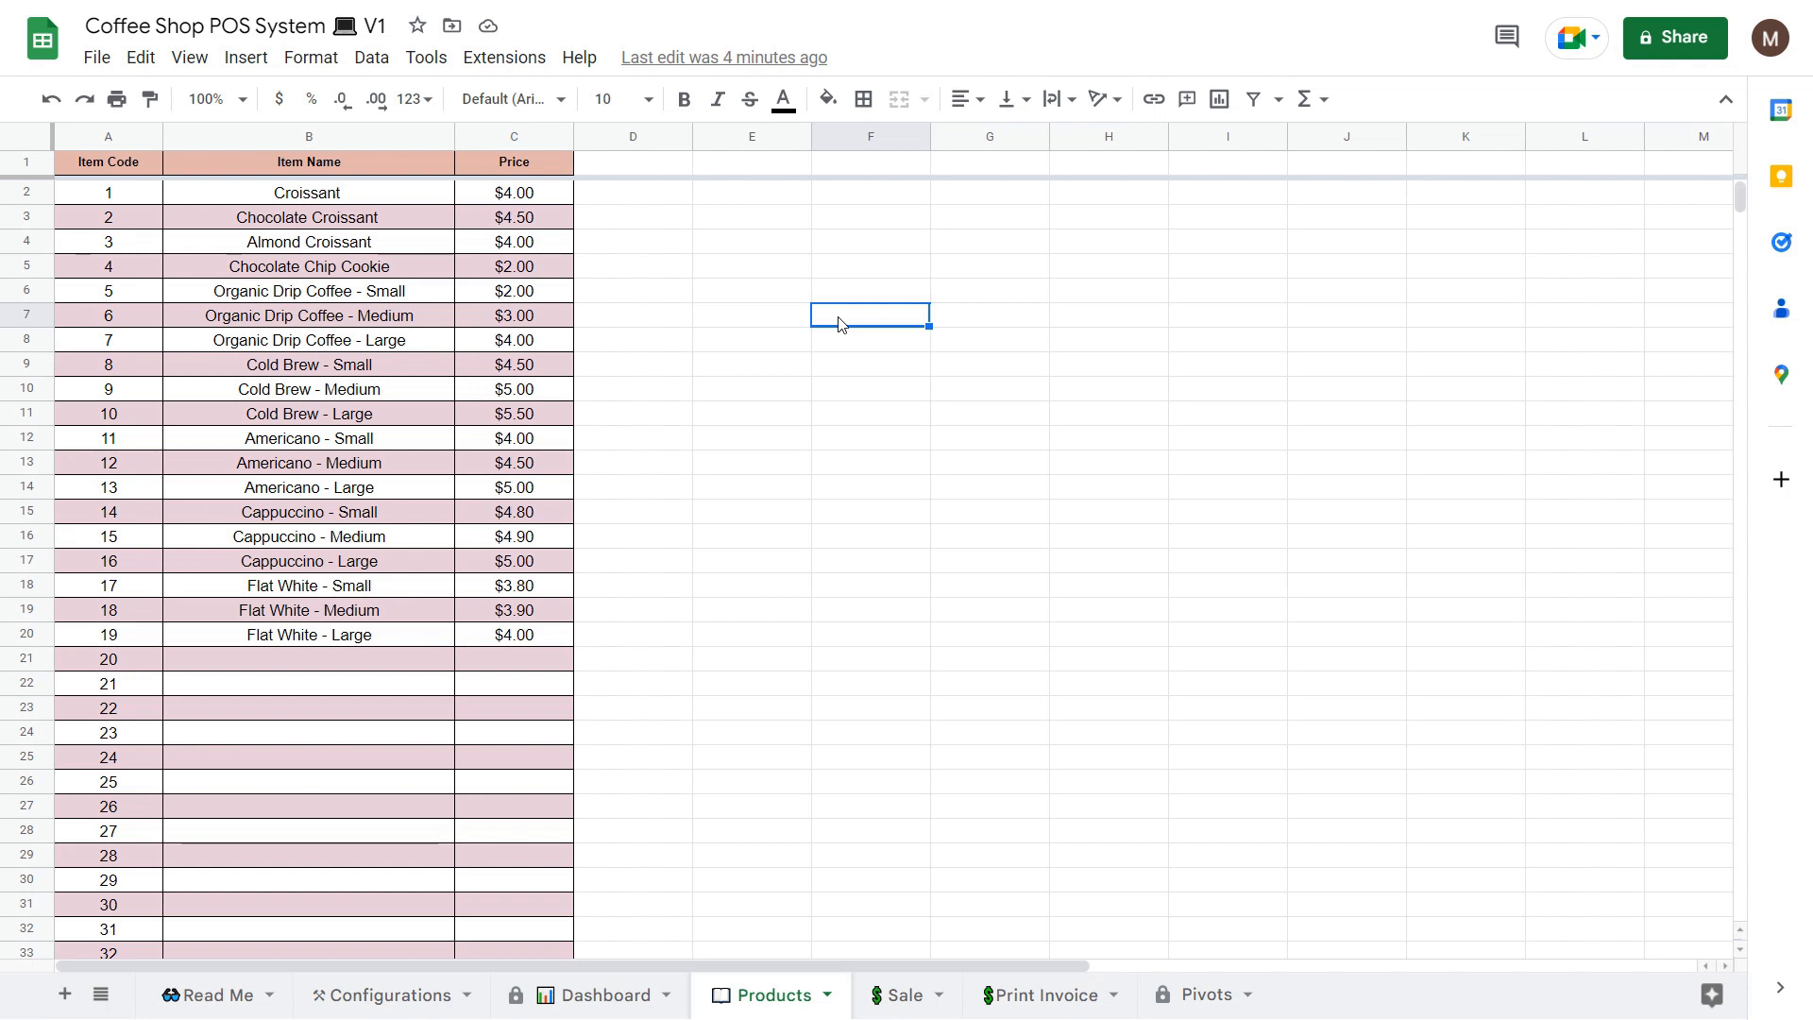
pyautogui.click(760, 318)
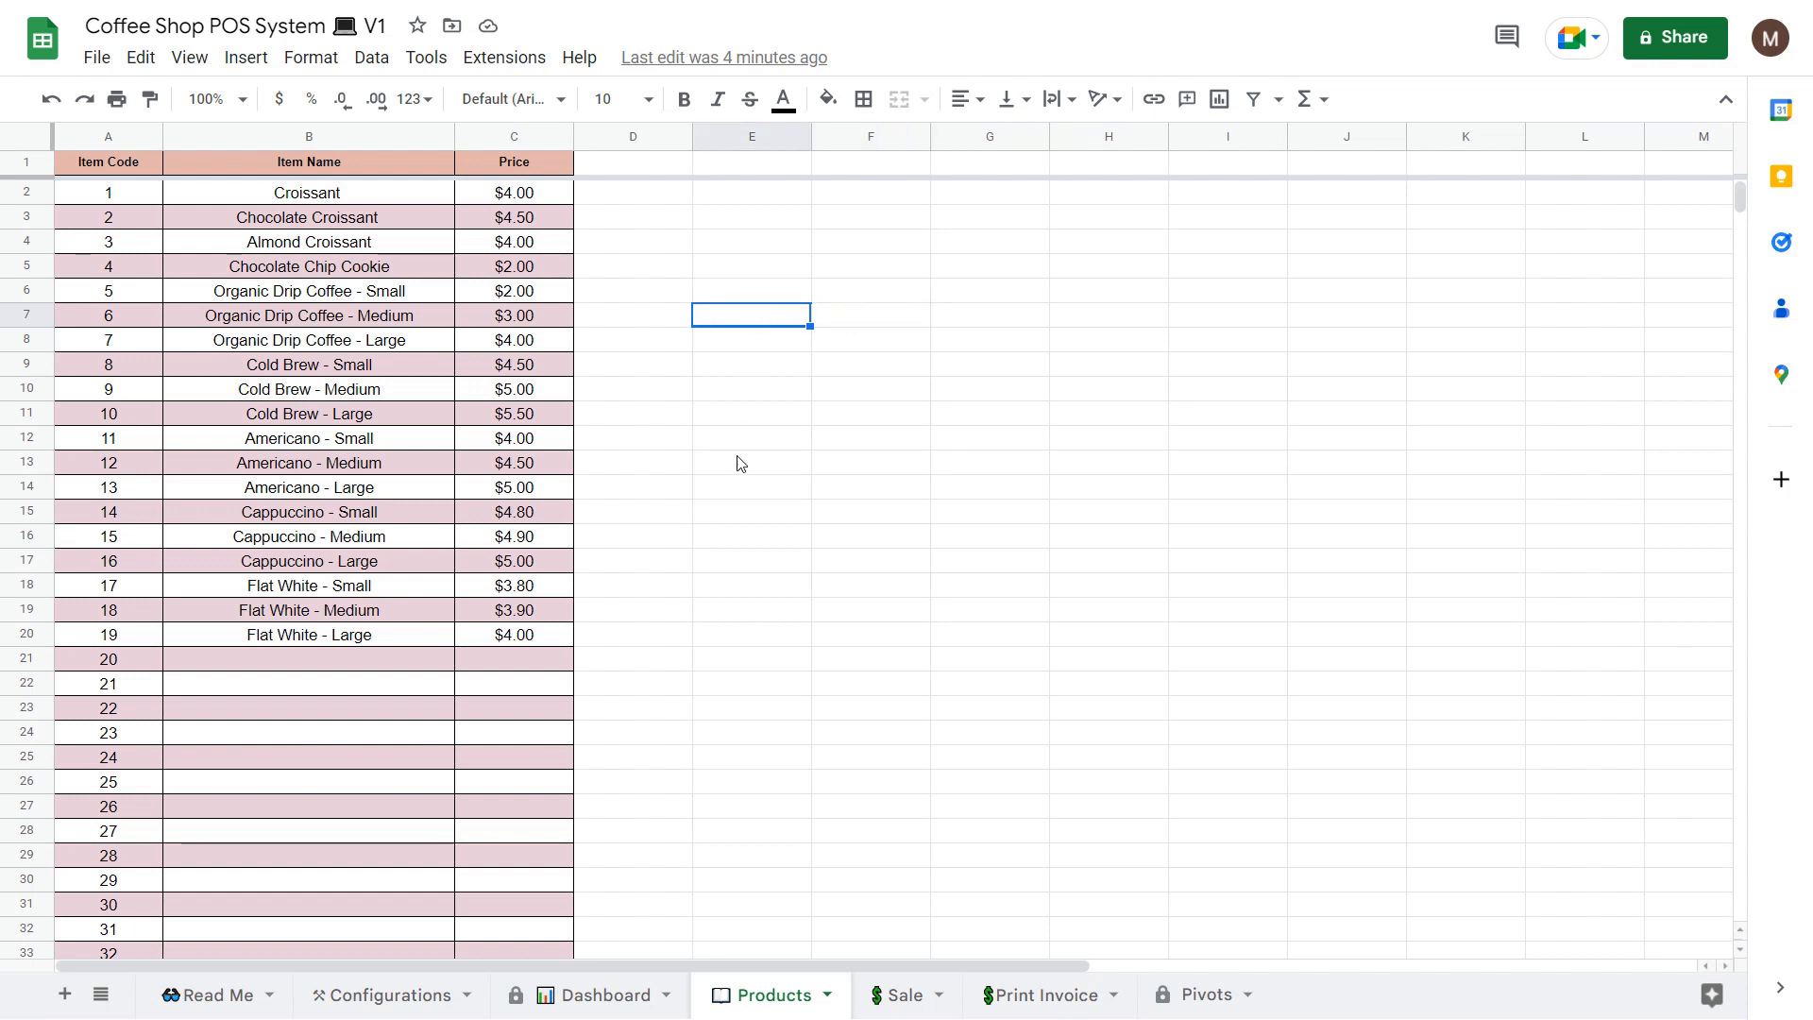
pyautogui.click(738, 484)
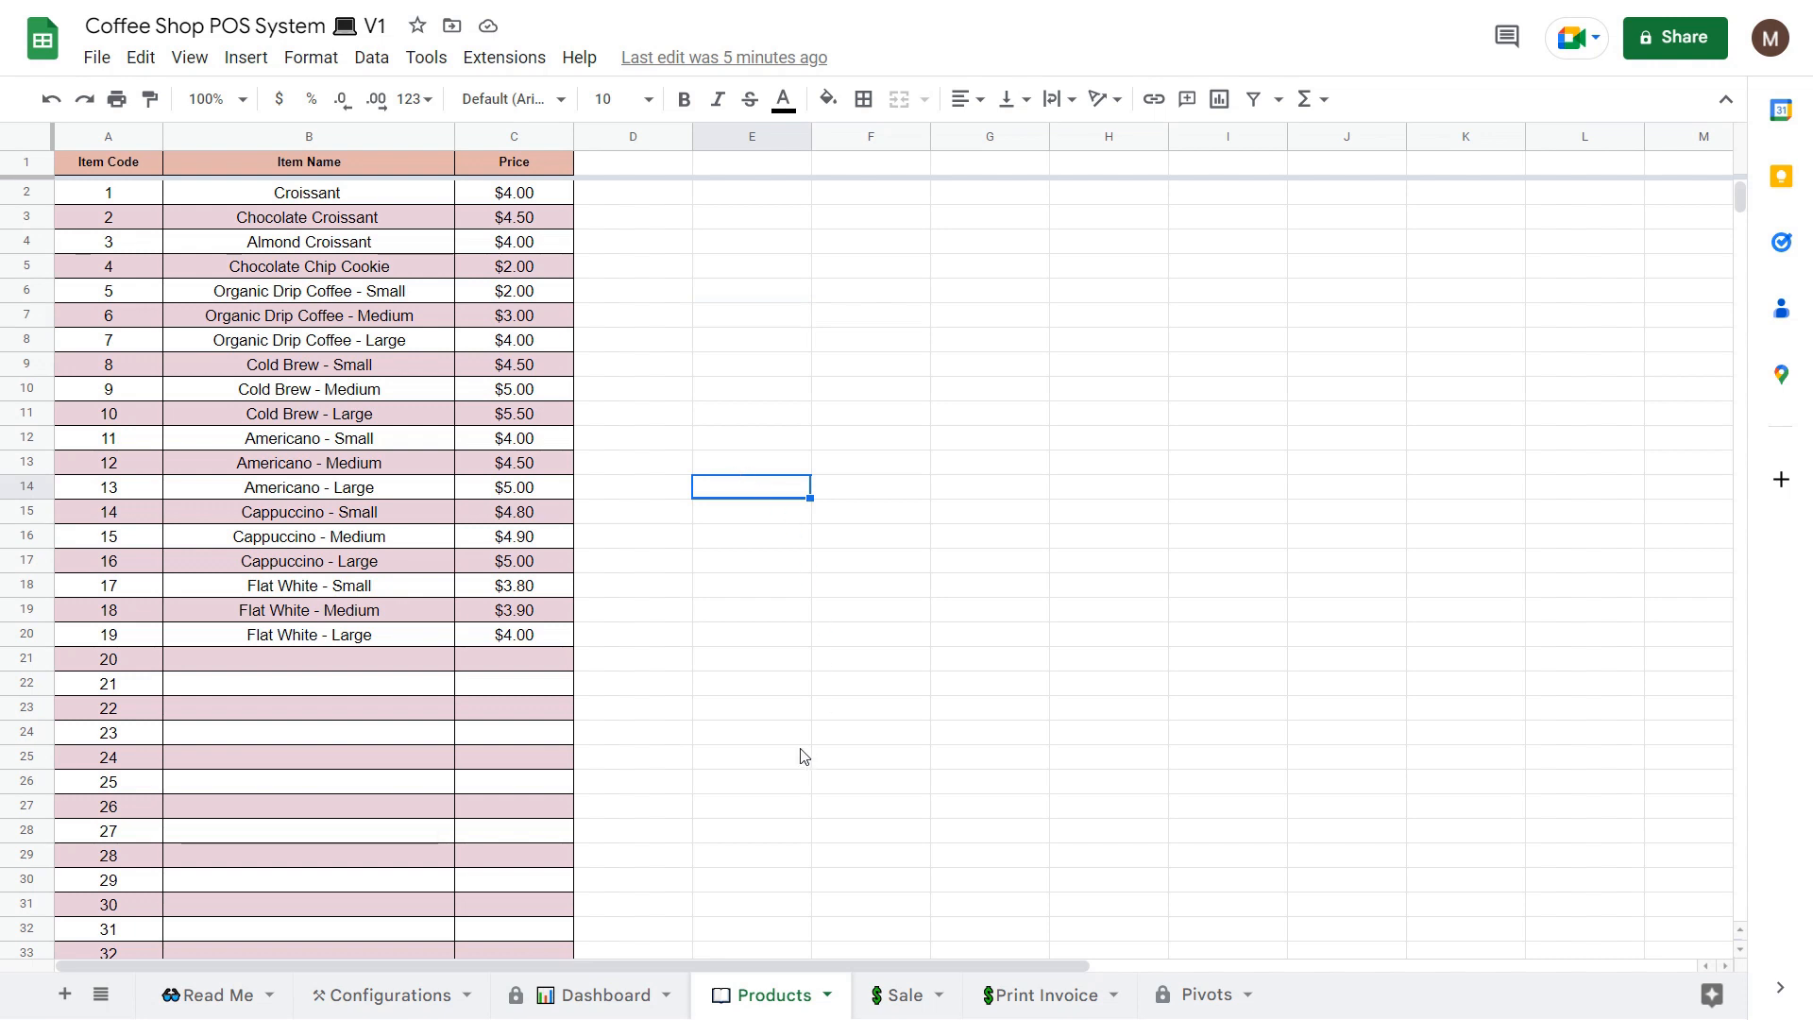
pyautogui.click(941, 770)
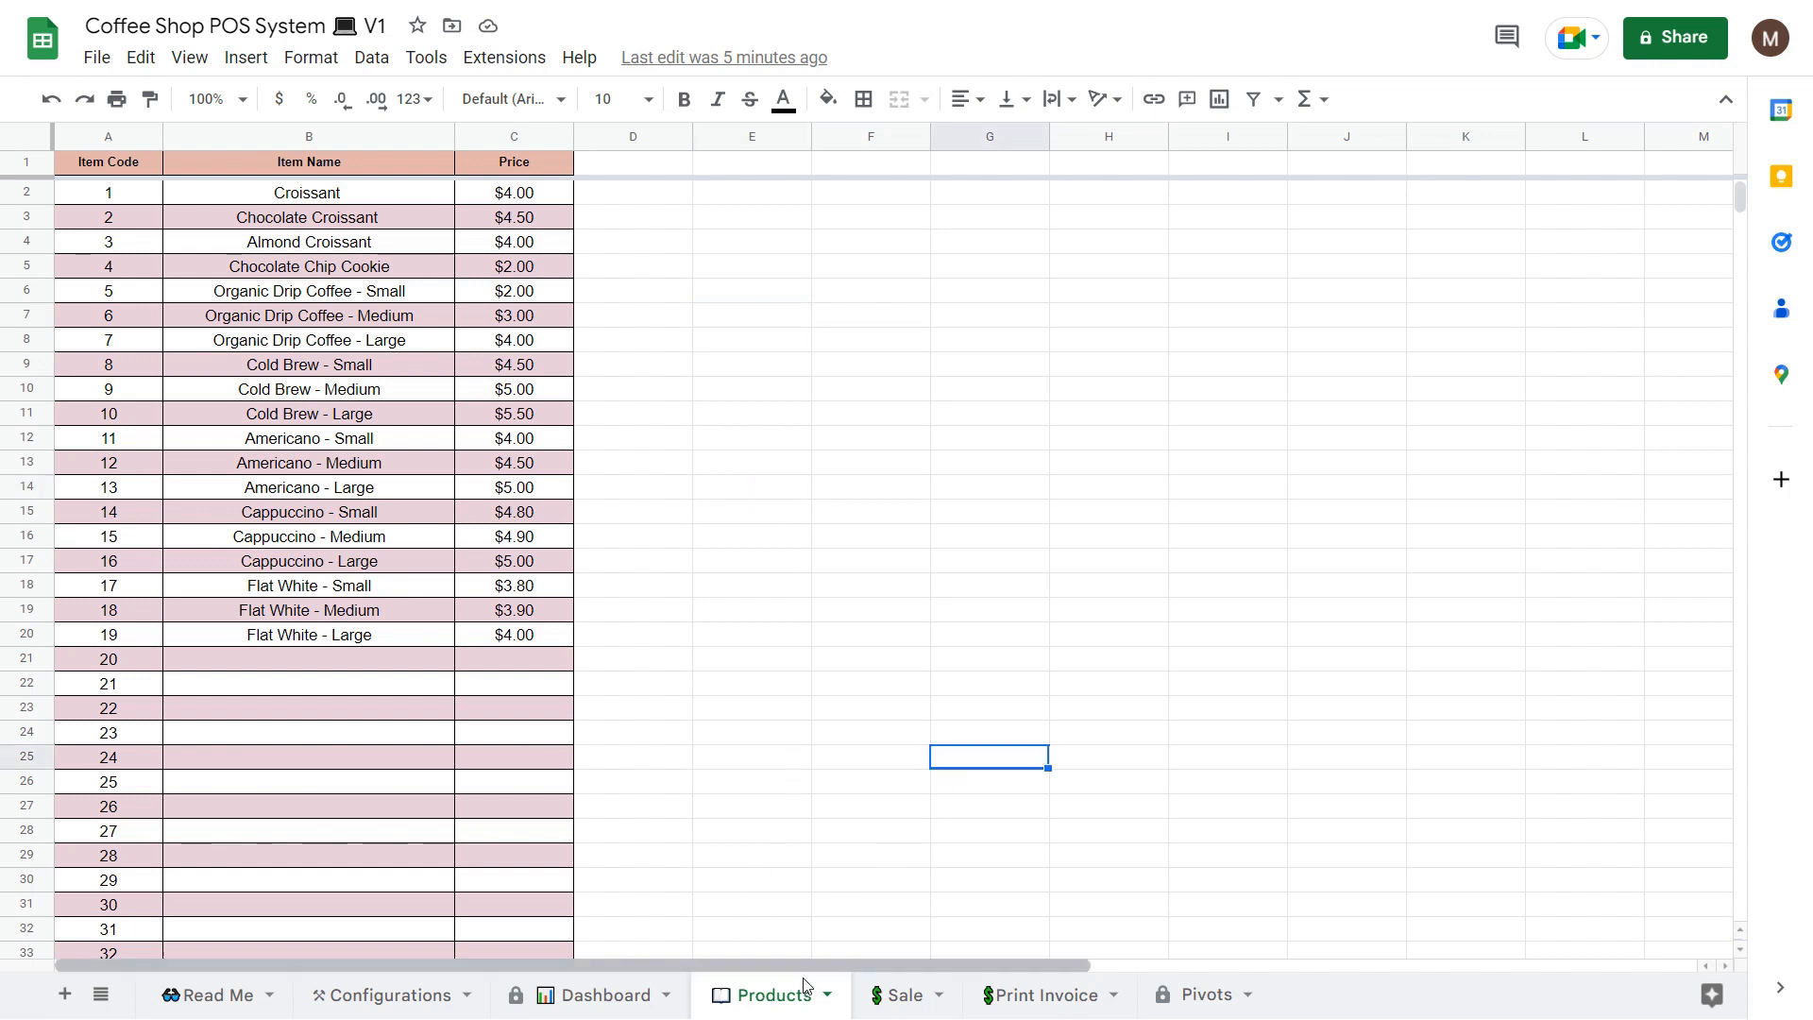
pyautogui.click(751, 666)
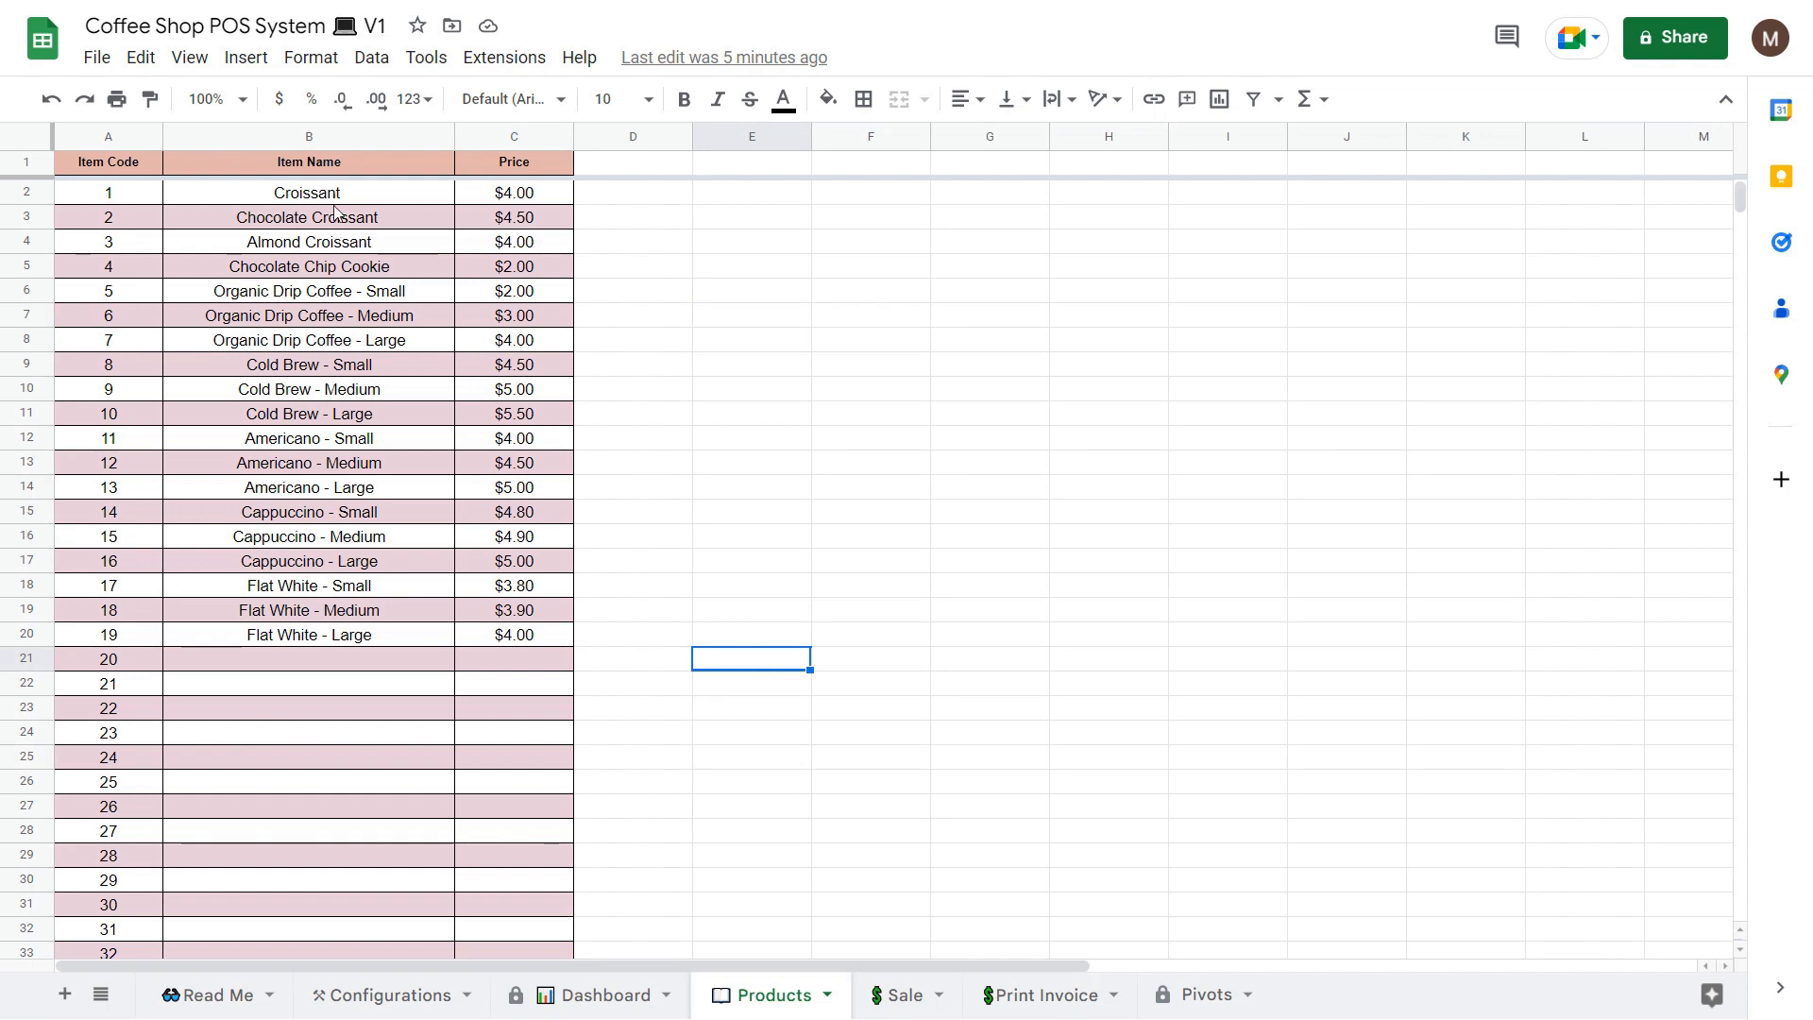
# Examine the item names and prices in the Products sheet, including the empty rows available for new items.
pyautogui.moveTo(335, 200); pyautogui.dragTo(331, 793)
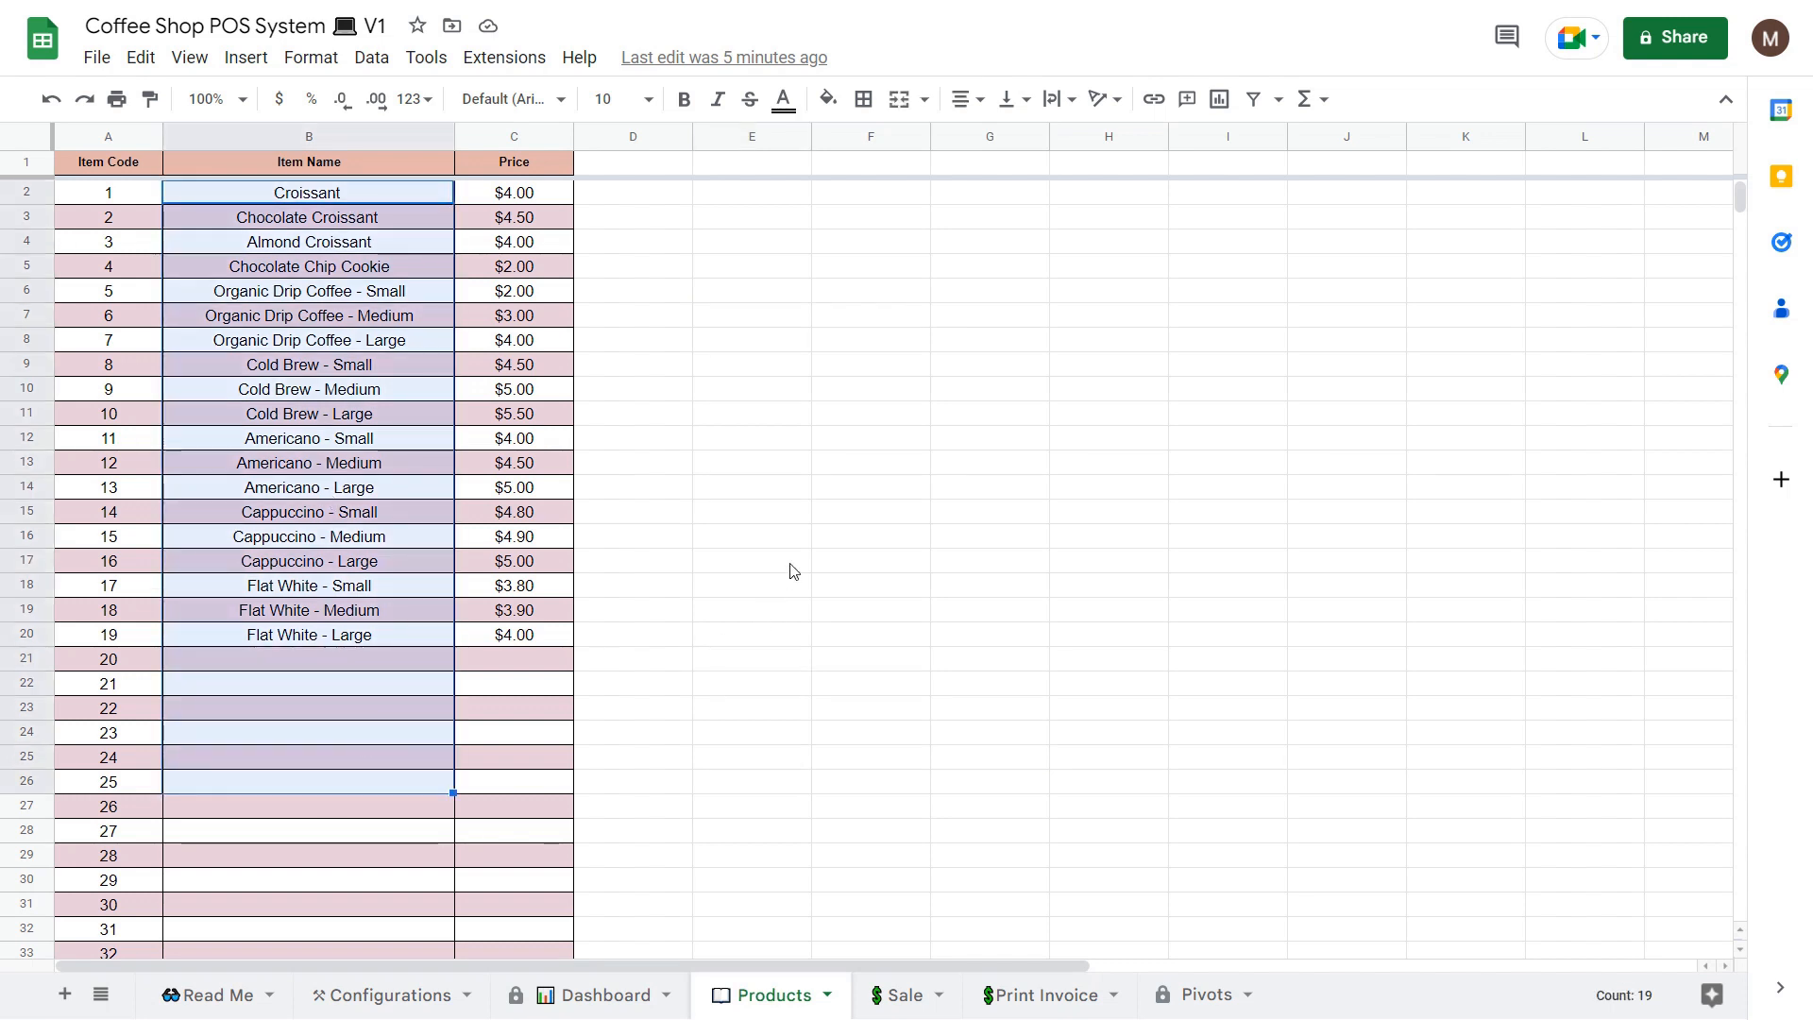
pyautogui.click(789, 571)
pyautogui.click(292, 661)
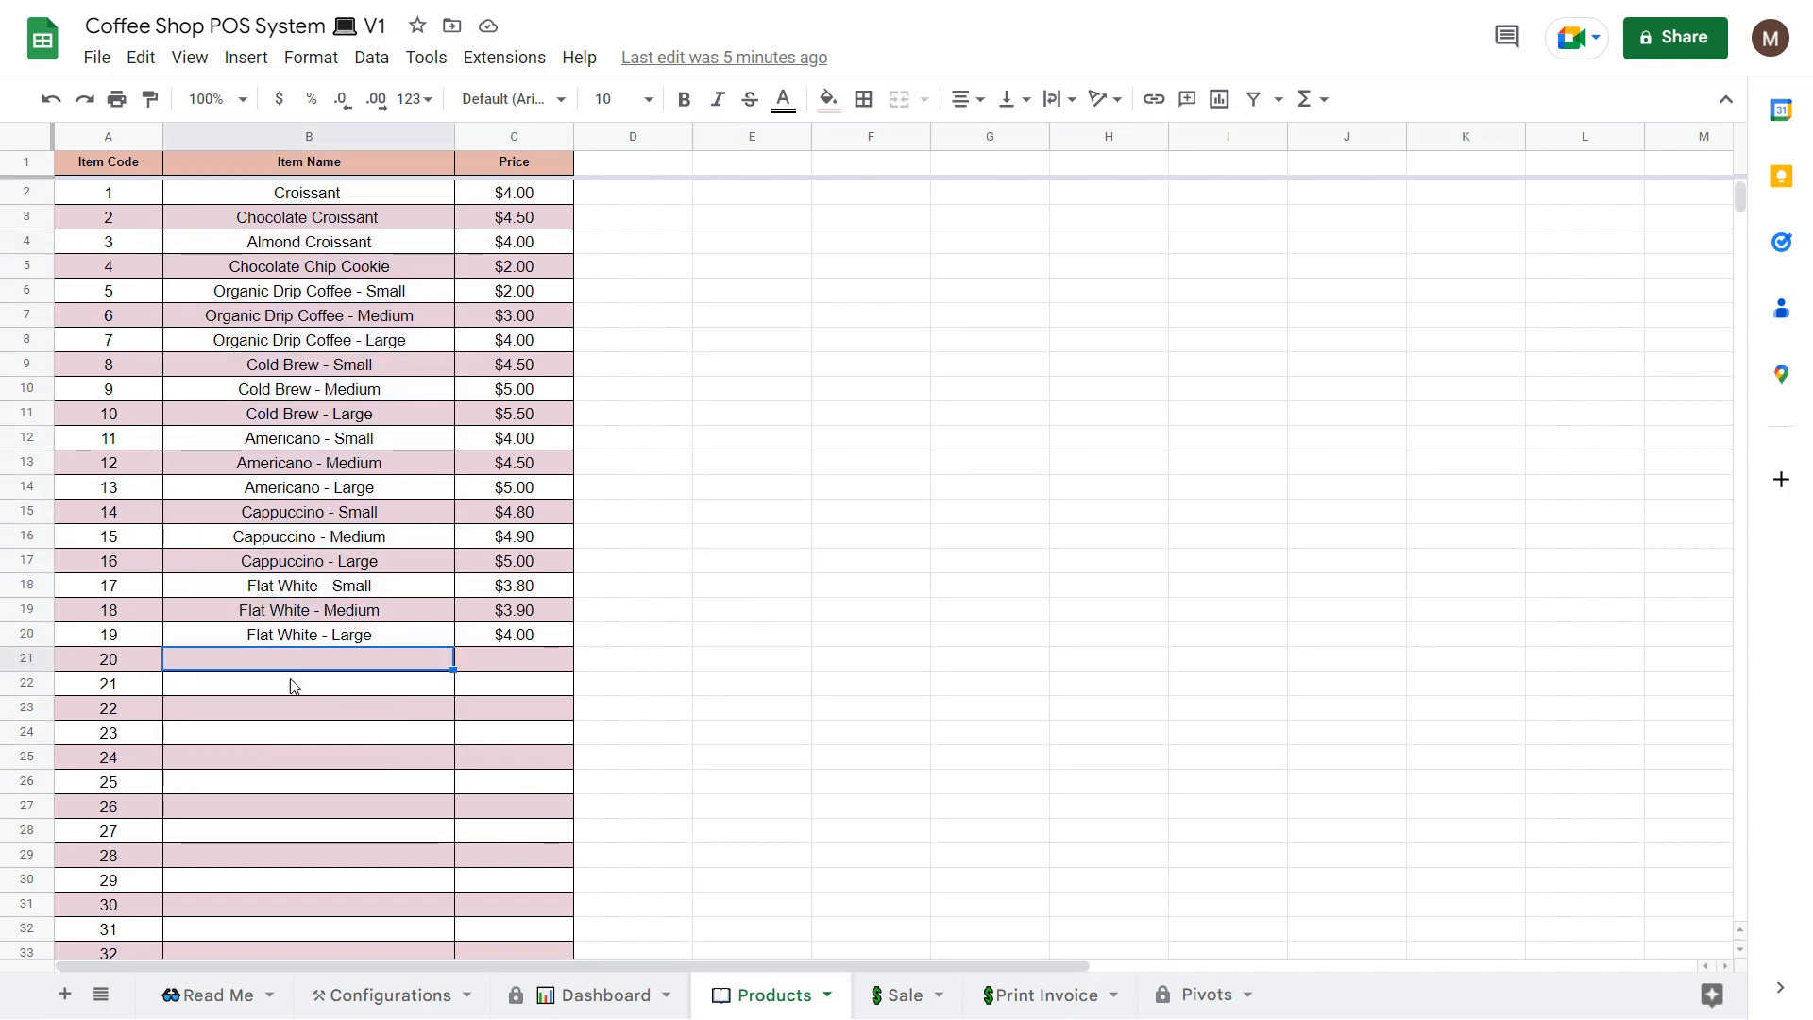
pyautogui.click(291, 716)
pyautogui.click(299, 658)
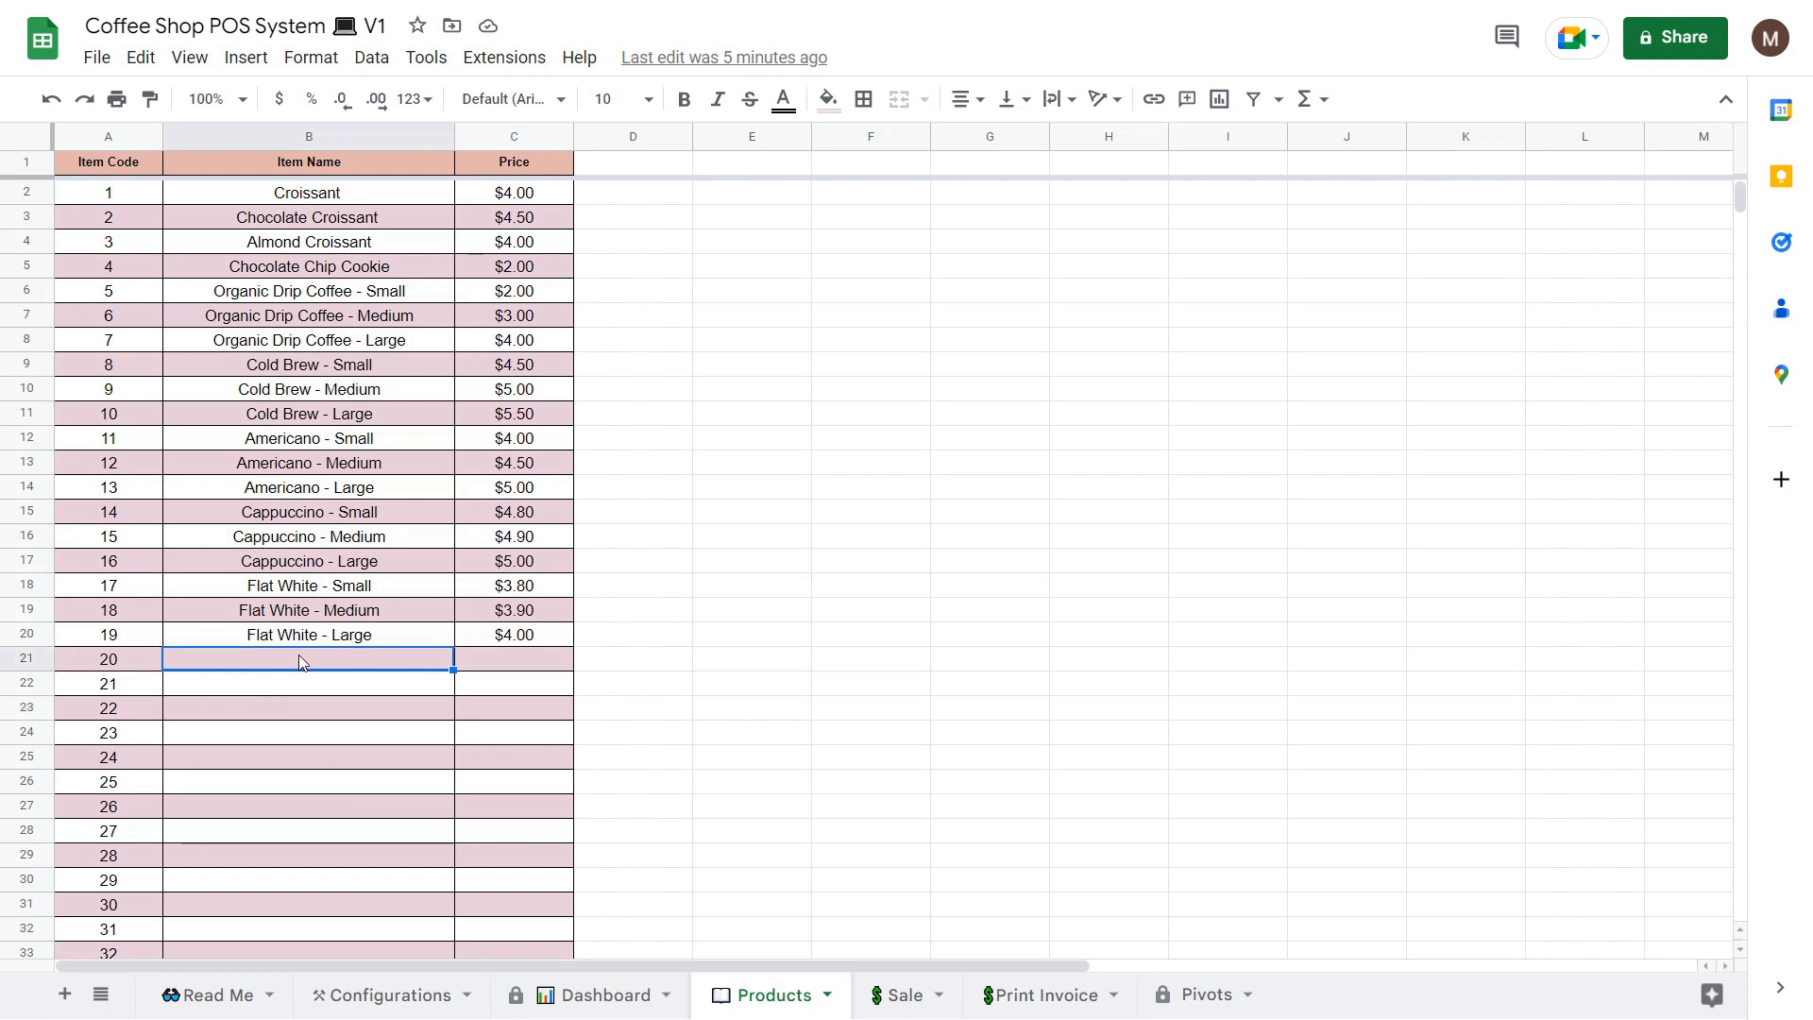
pyautogui.click(761, 587)
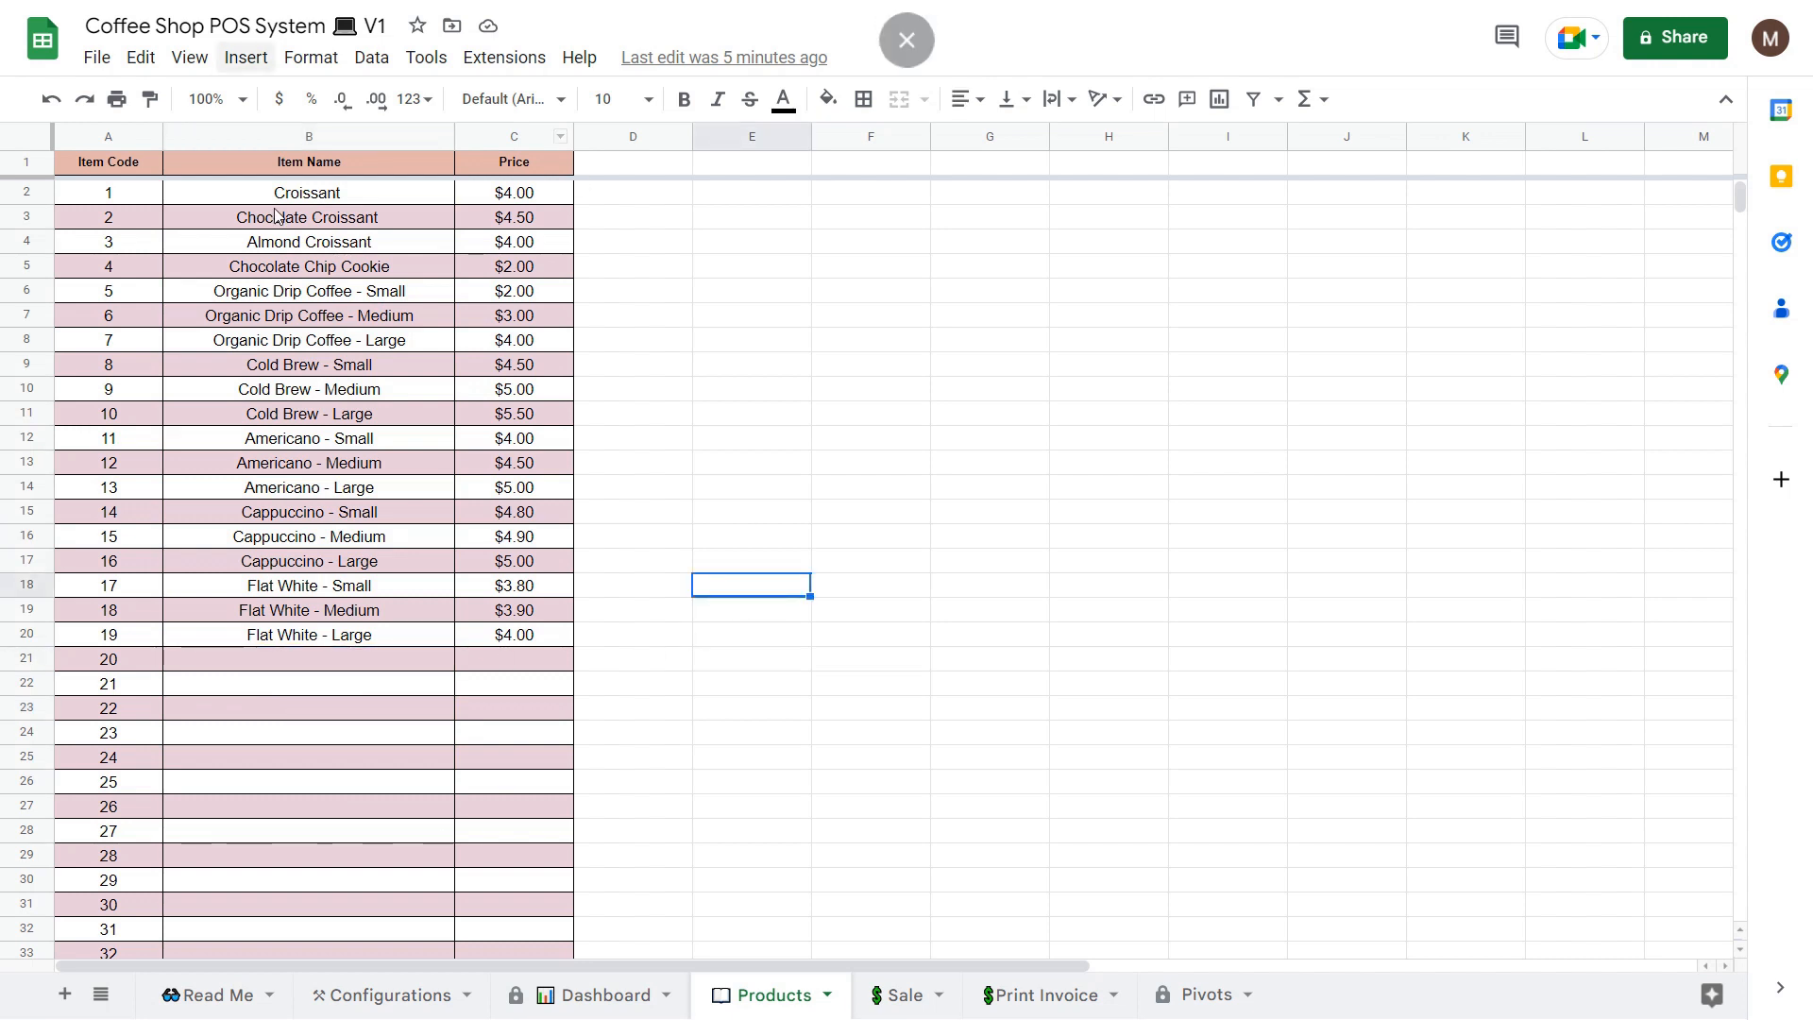
pyautogui.click(815, 469)
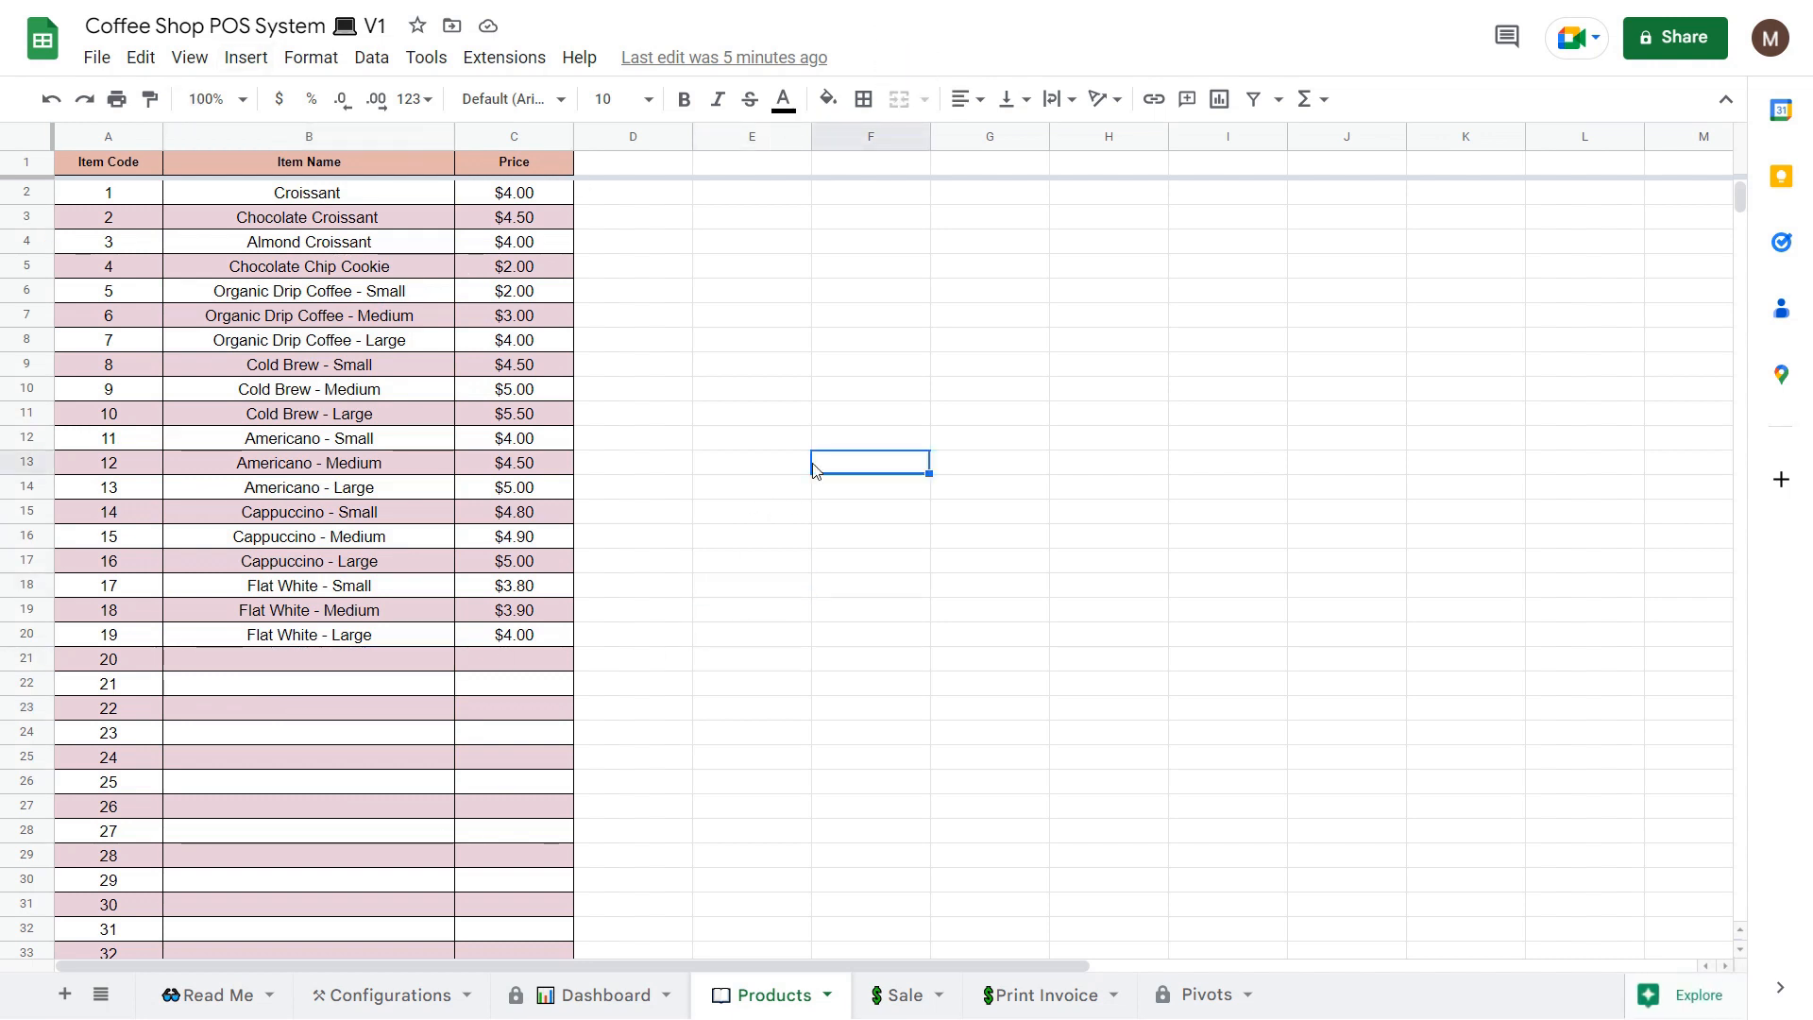
pyautogui.moveTo(319, 203); pyautogui.dragTo(291, 646)
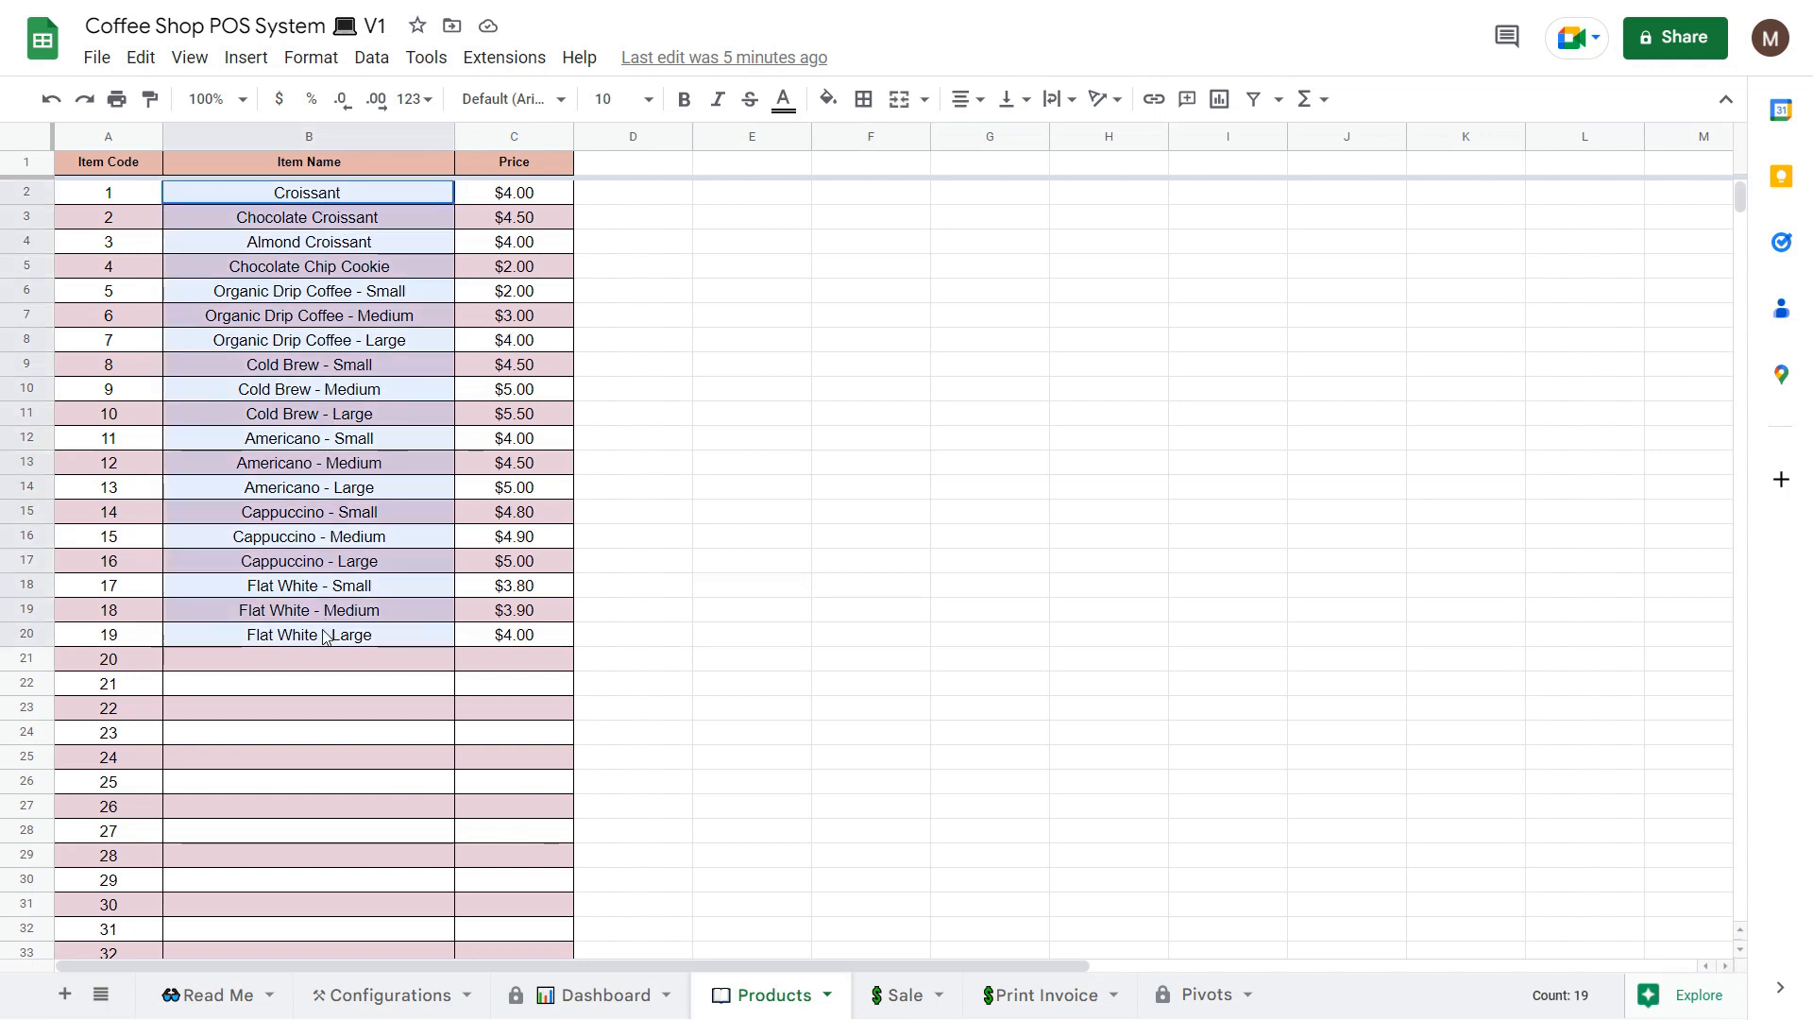
pyautogui.click(246, 695)
pyautogui.click(529, 196)
pyautogui.moveTo(529, 197); pyautogui.dragTo(546, 631)
pyautogui.click(796, 496)
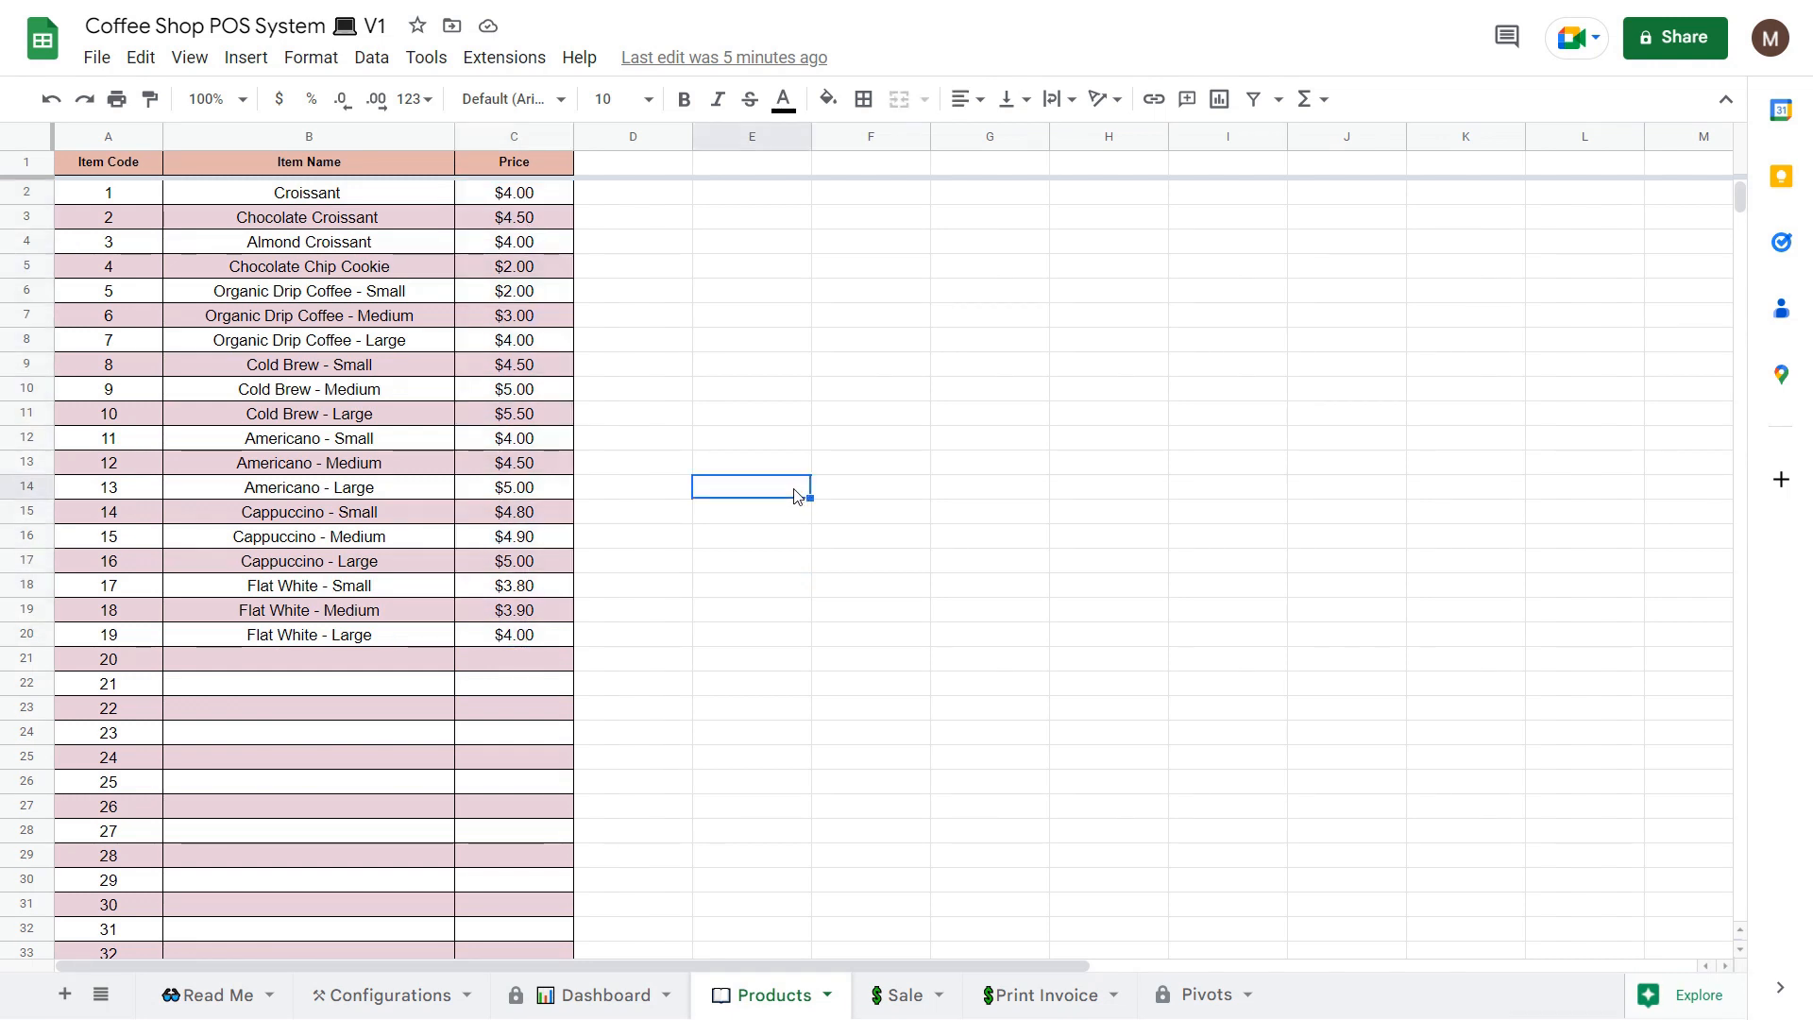
pyautogui.click(988, 502)
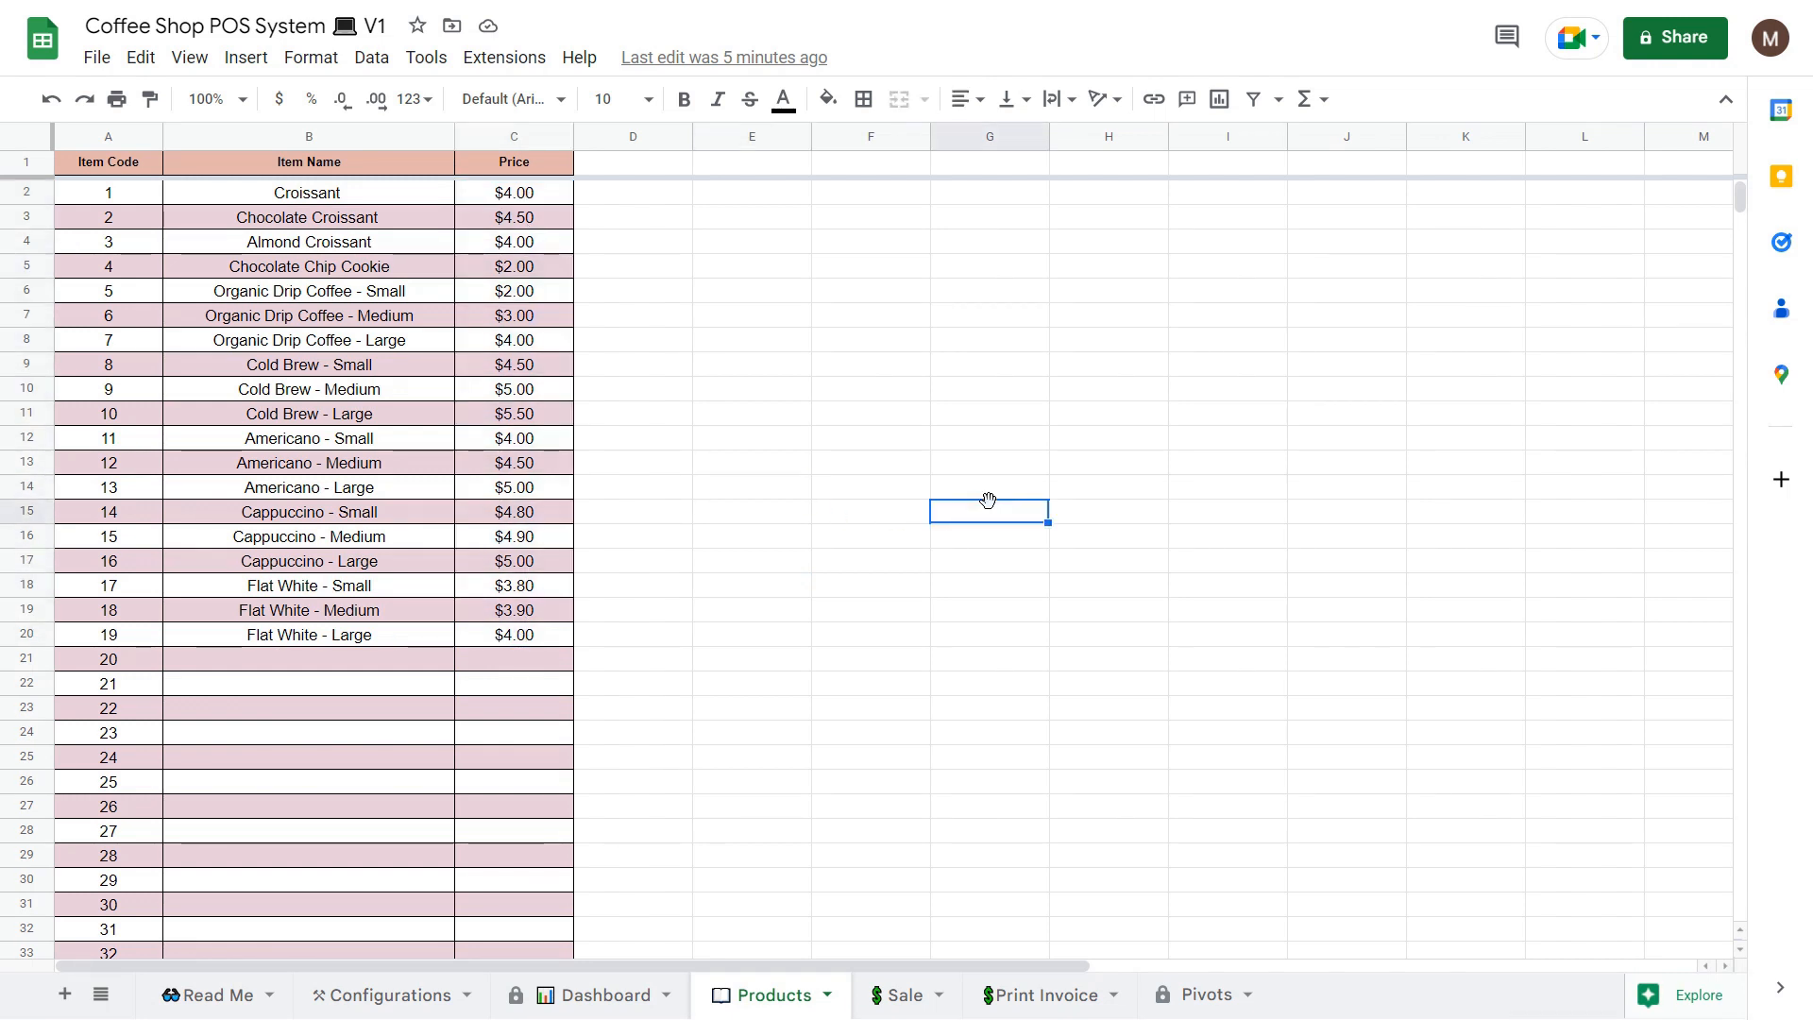
pyautogui.click(1007, 413)
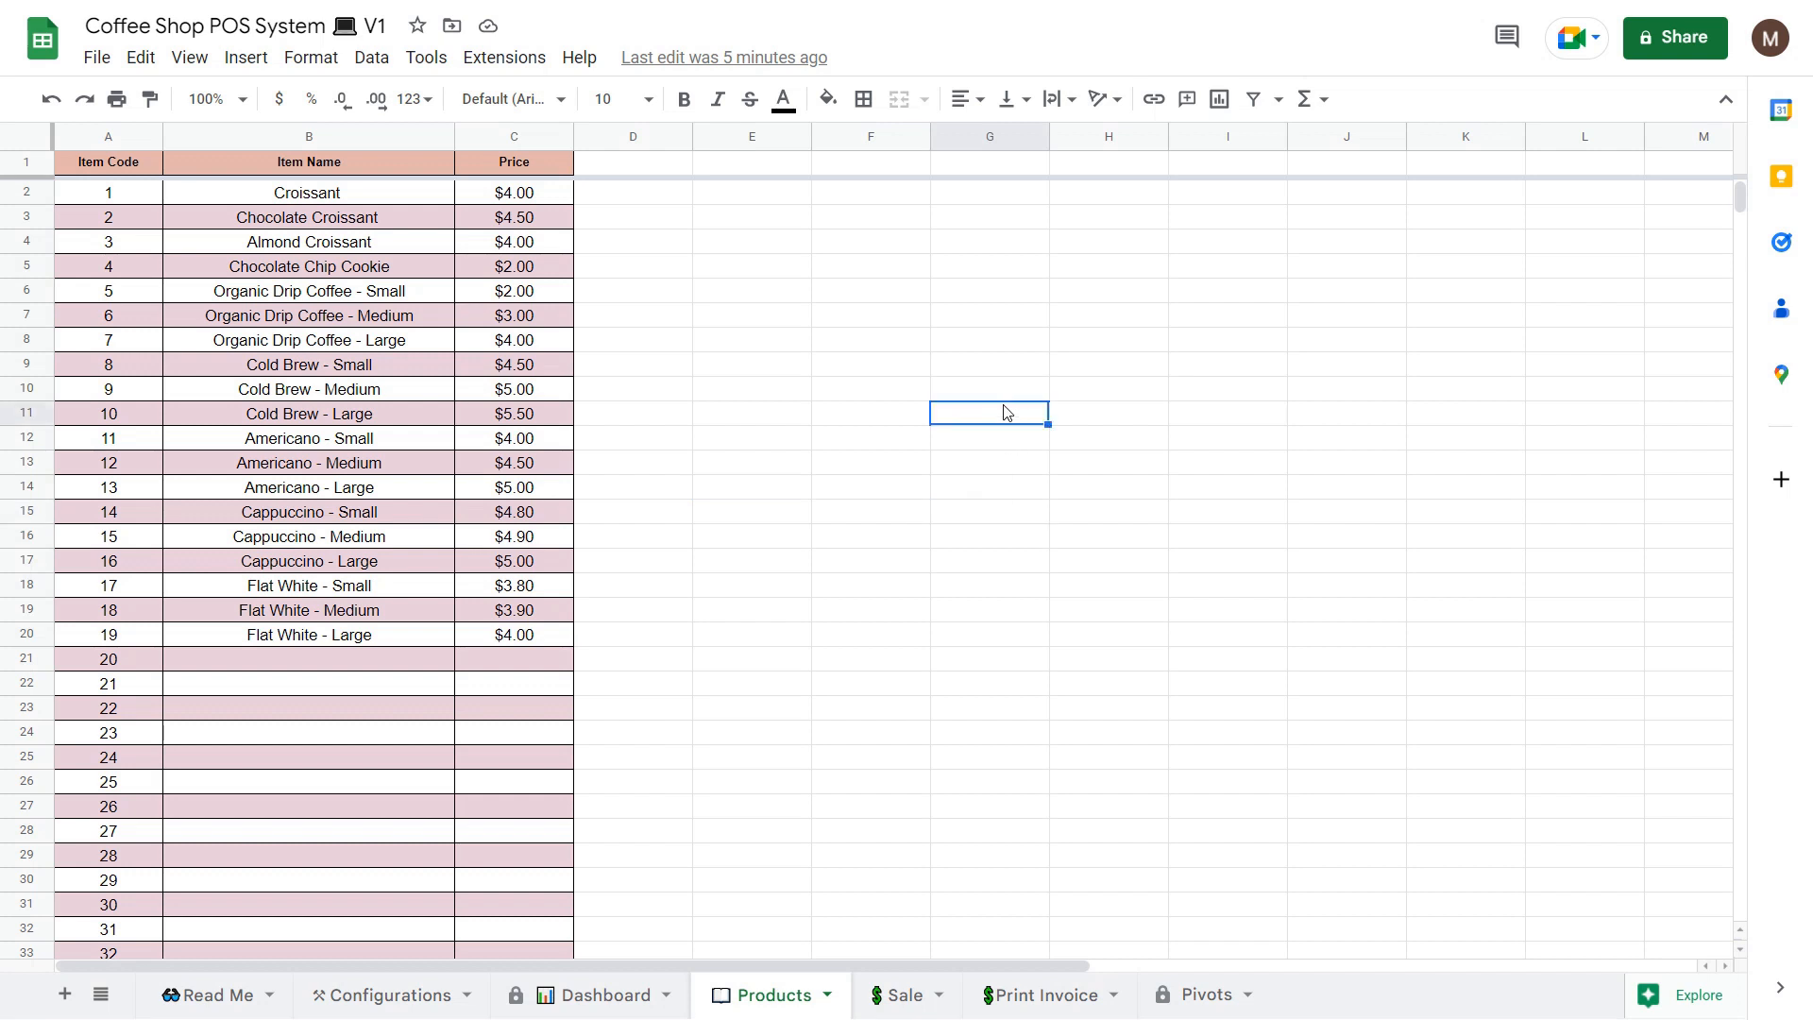
pyautogui.click(829, 394)
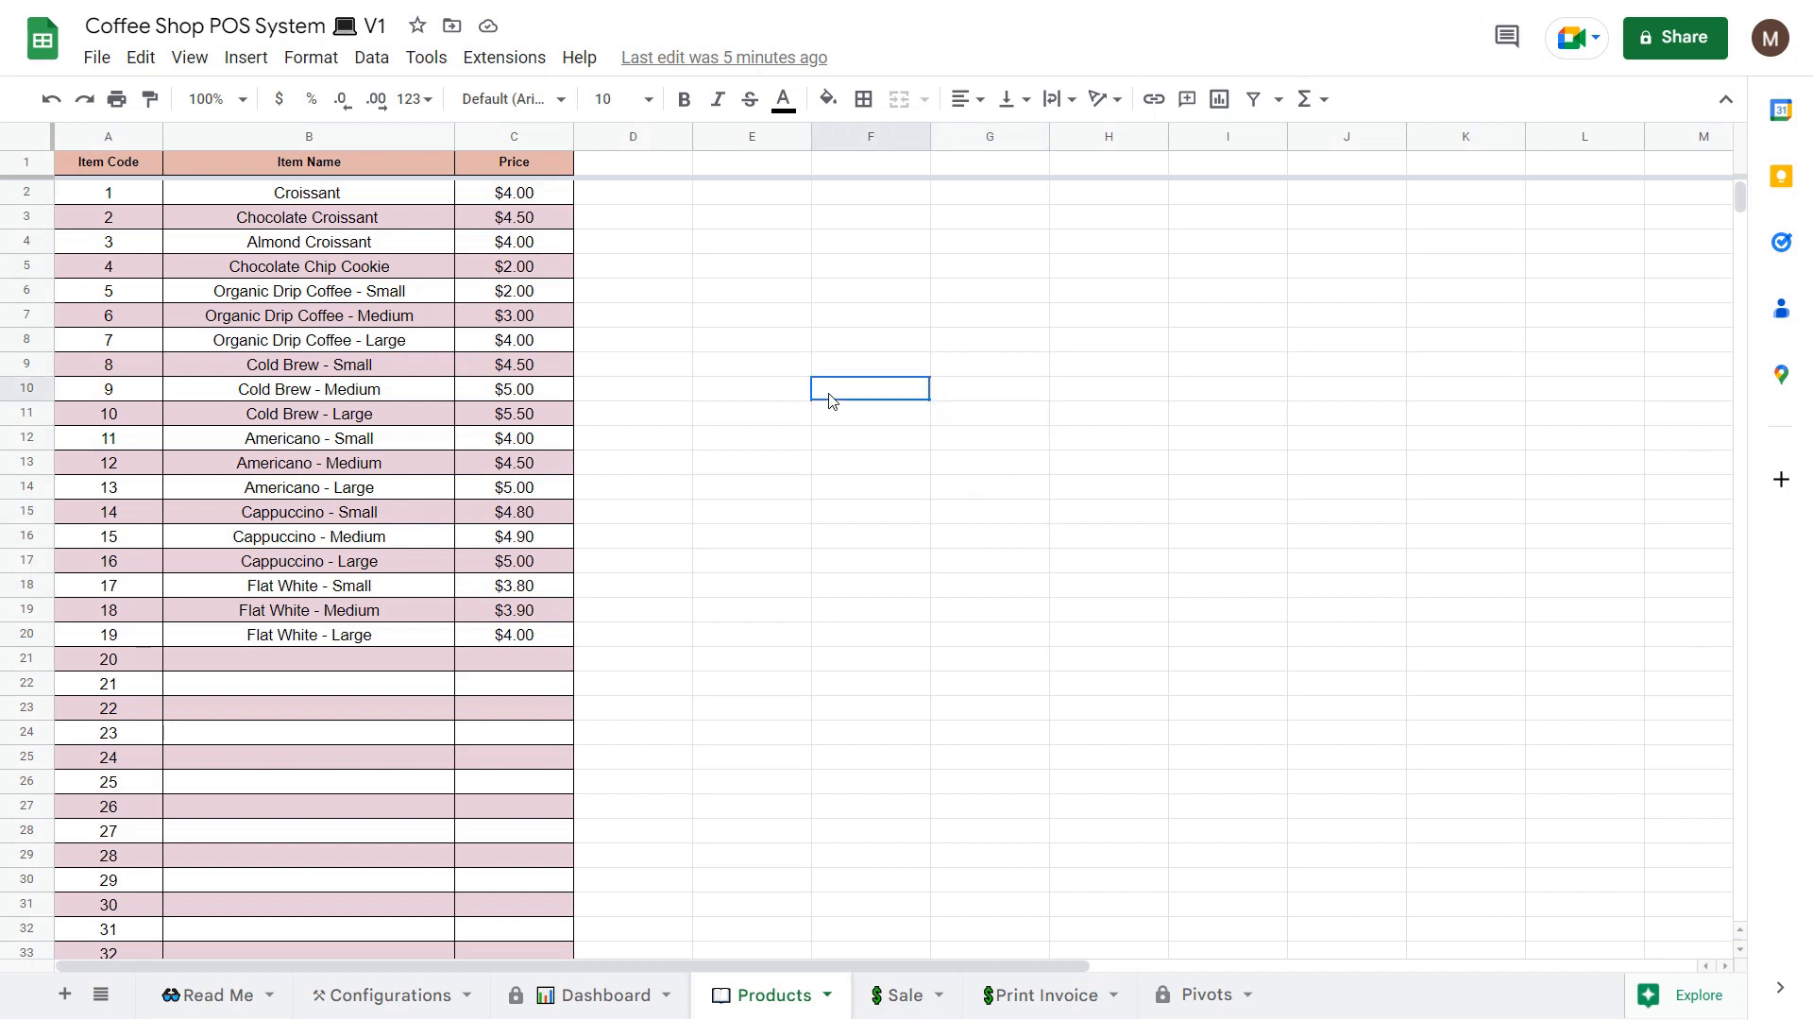
pyautogui.click(763, 489)
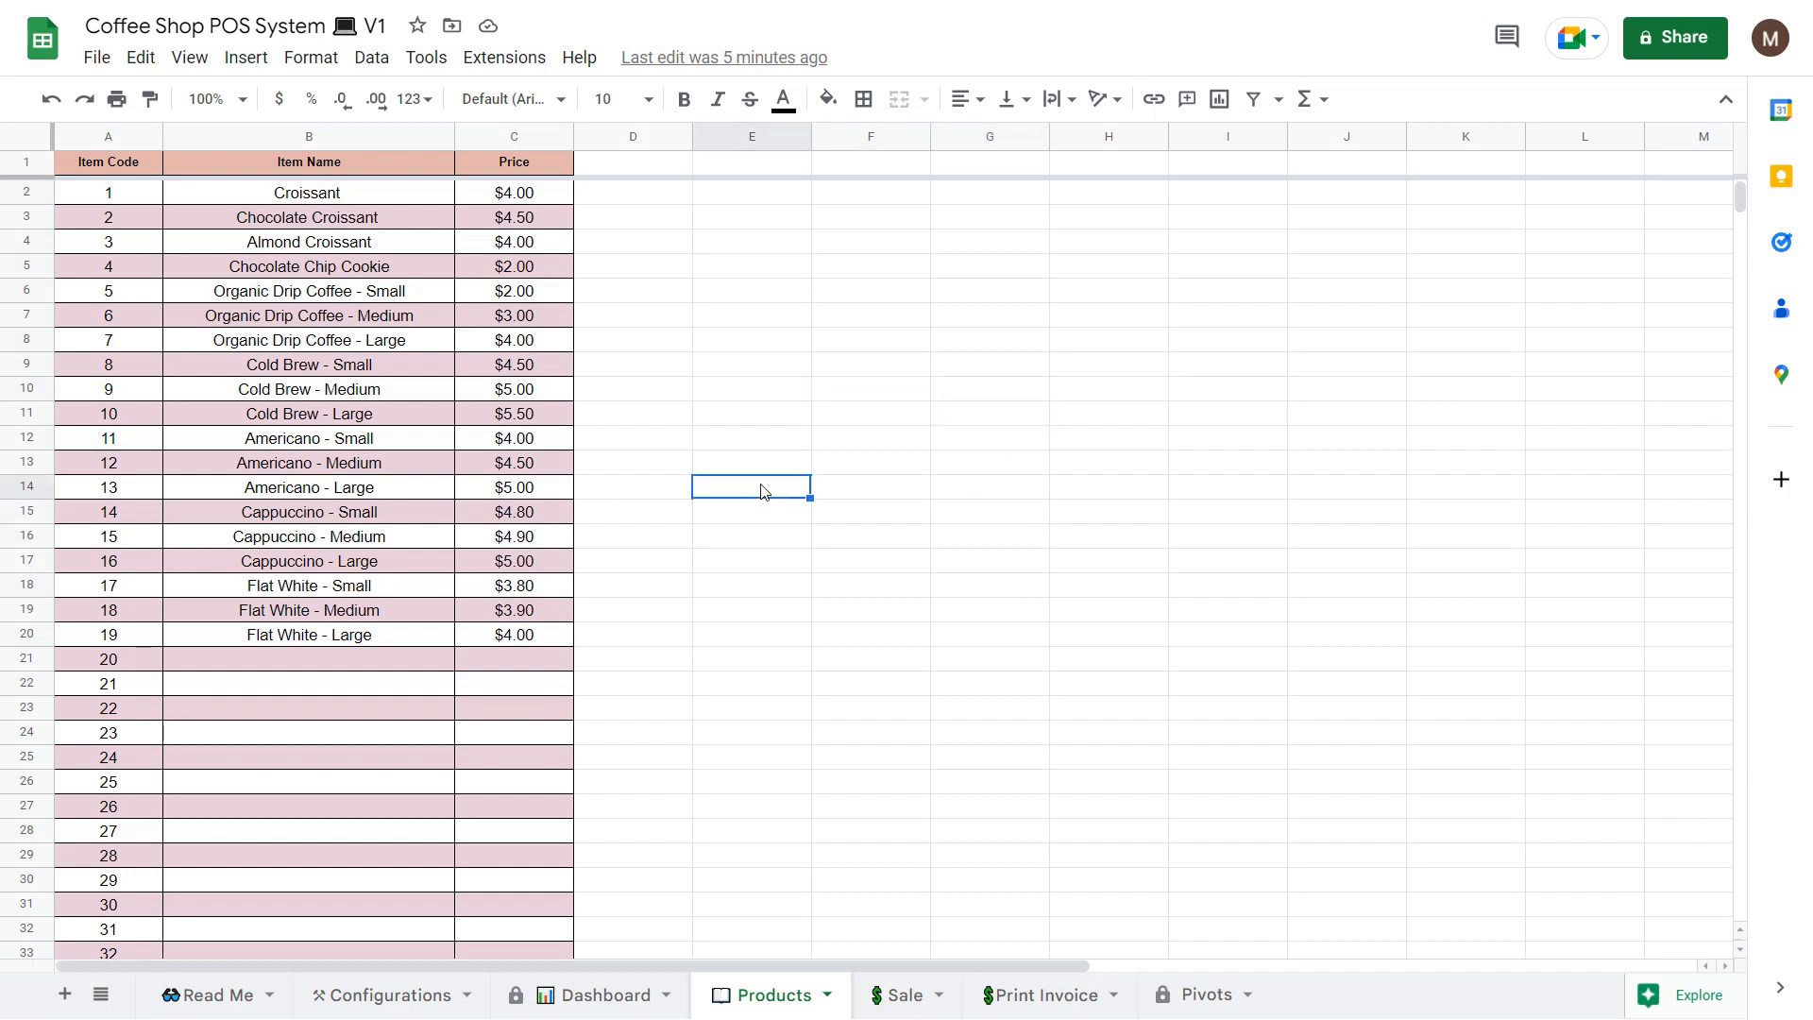
# Open the Sale sheet and examine how the recorded sales are grouped by bill number with their total bills.
pyautogui.click(905, 999)
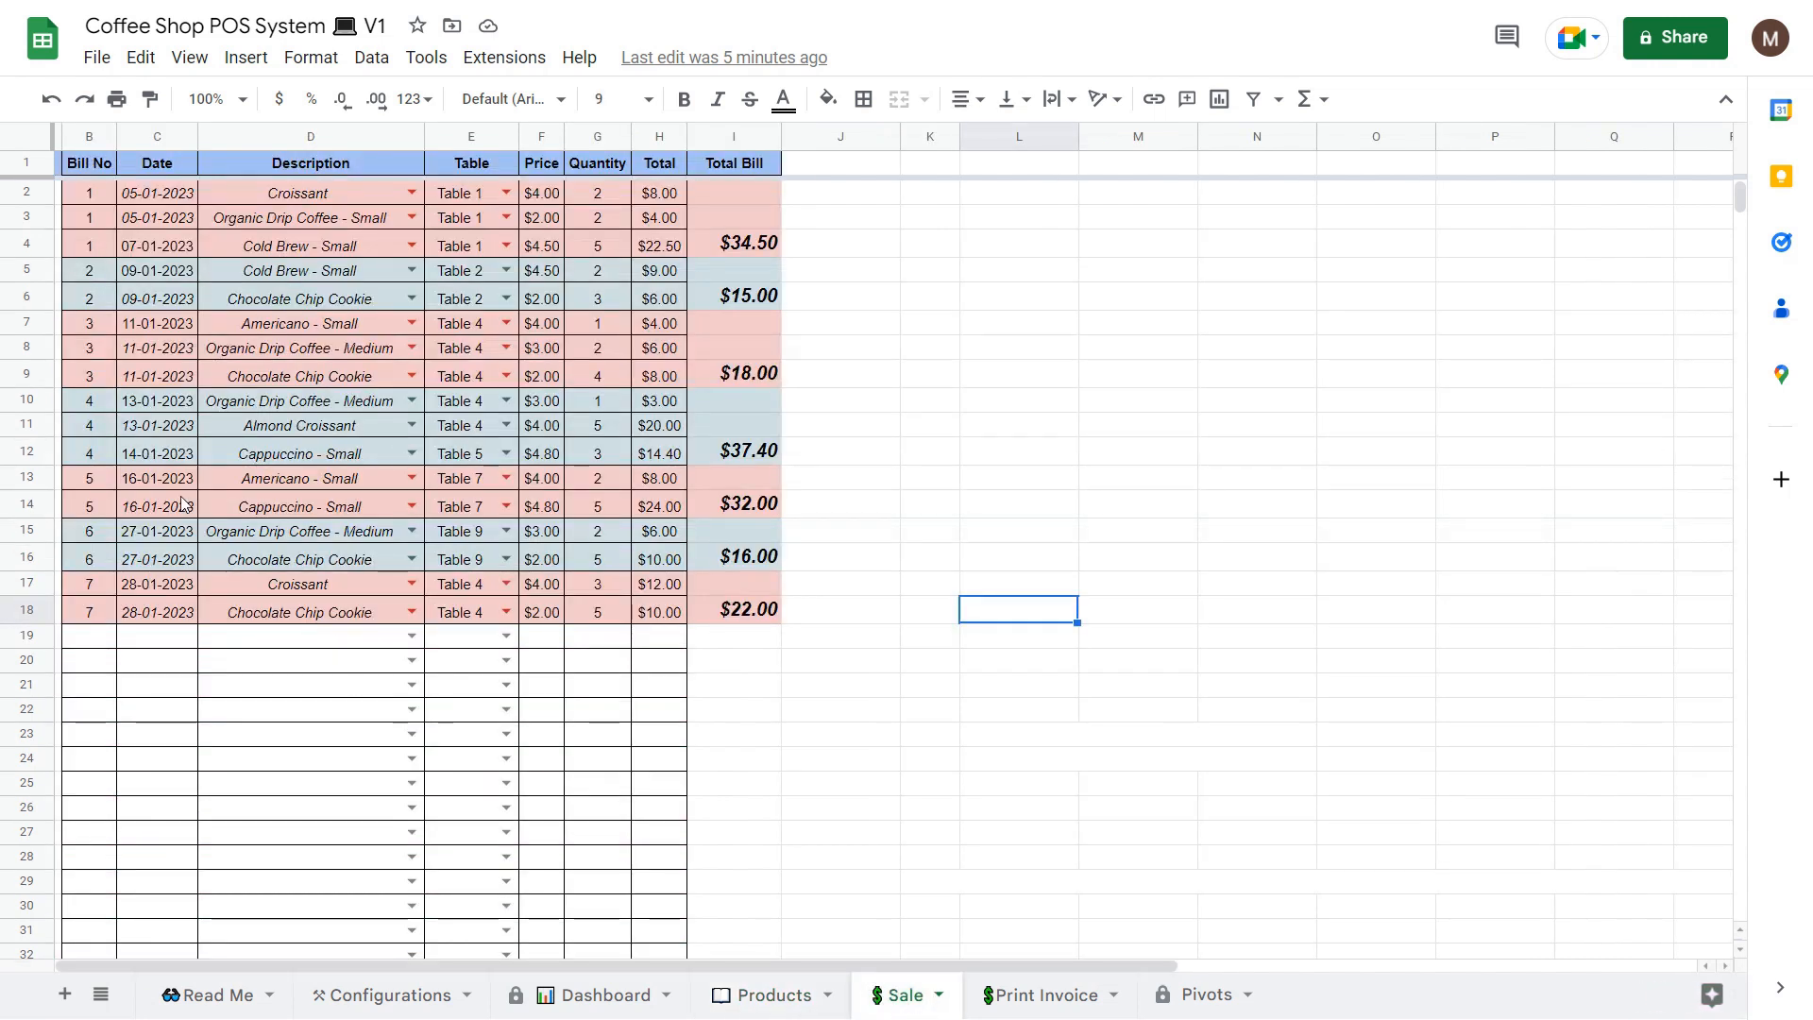
pyautogui.moveTo(92, 198); pyautogui.dragTo(765, 672)
pyautogui.click(1325, 633)
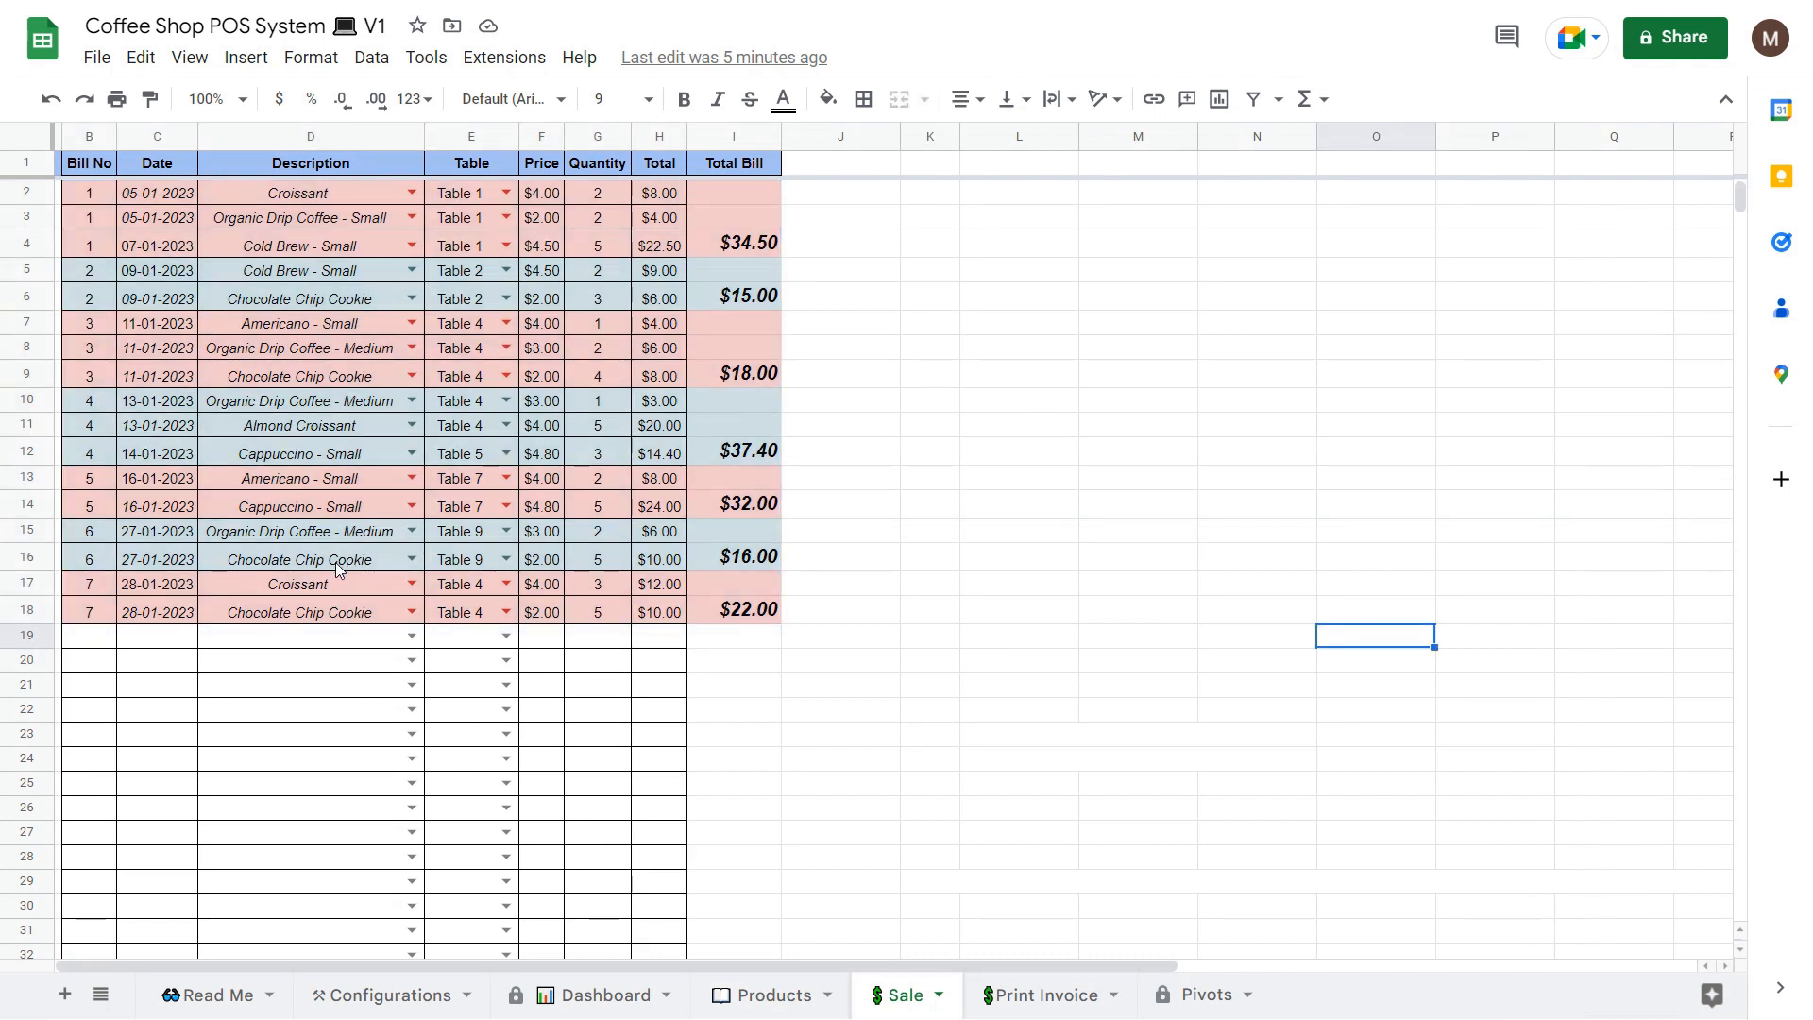
pyautogui.click(988, 454)
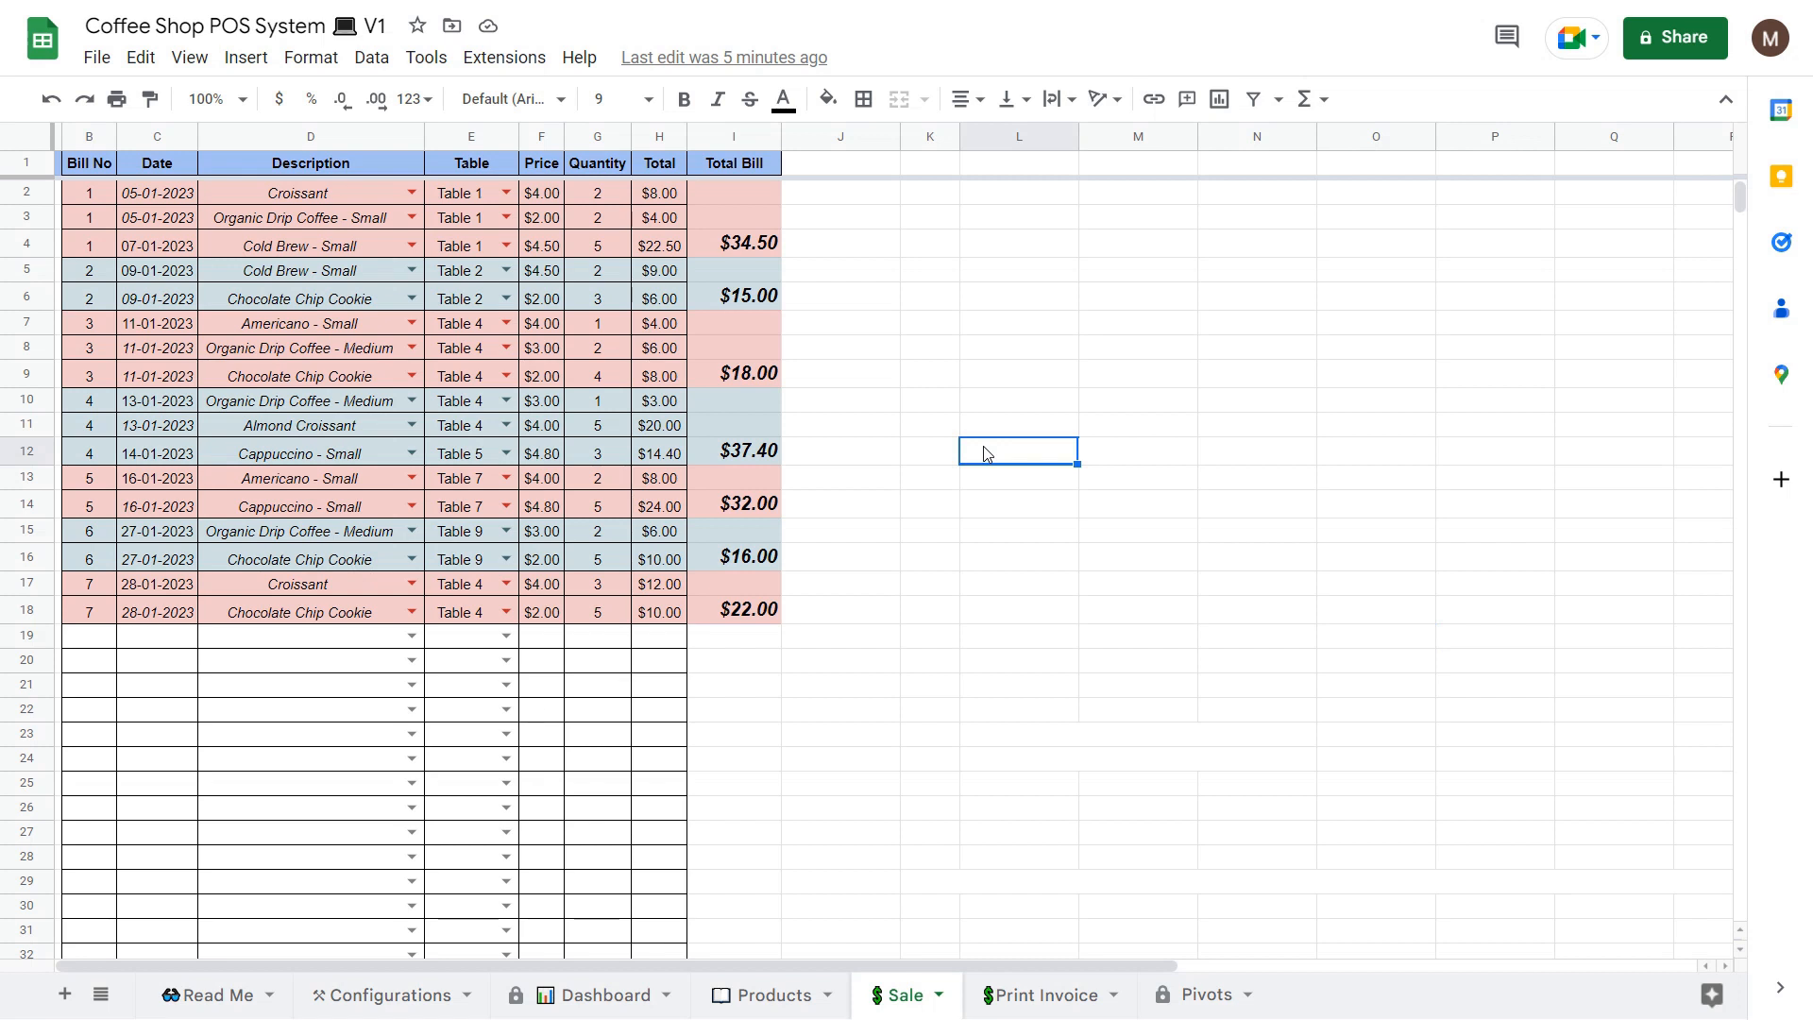
pyautogui.click(936, 646)
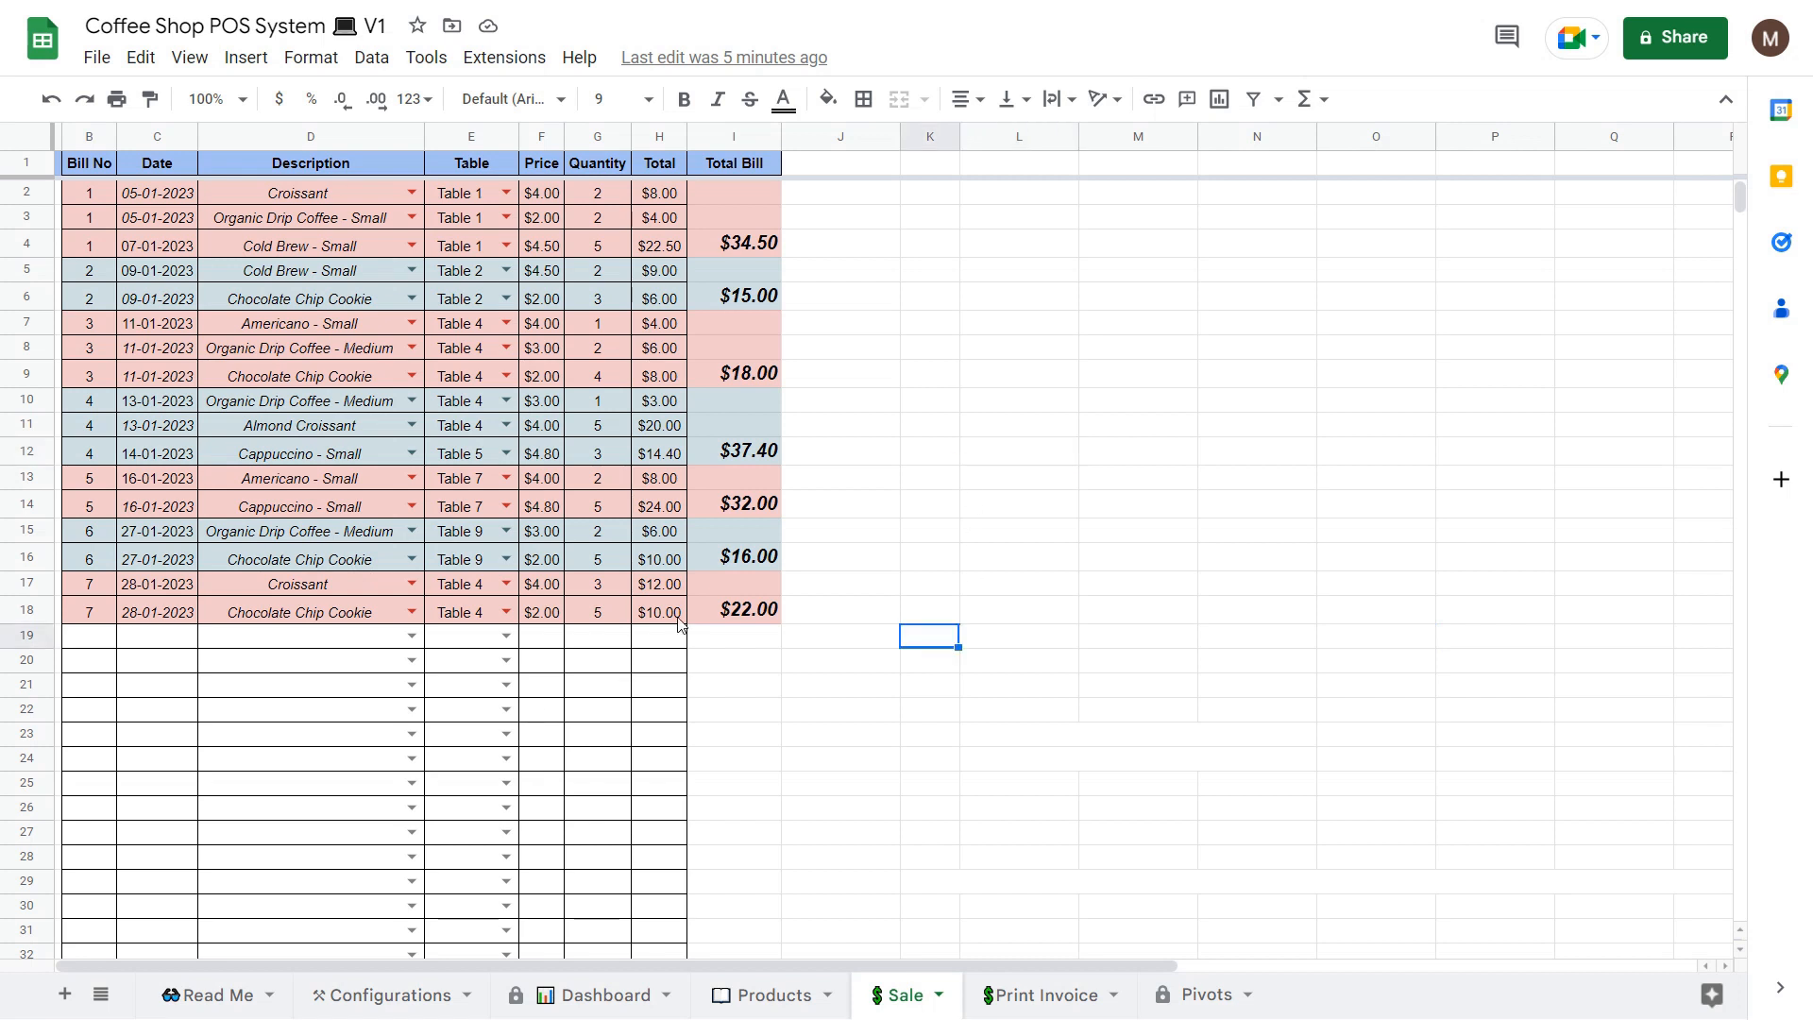
pyautogui.click(101, 534)
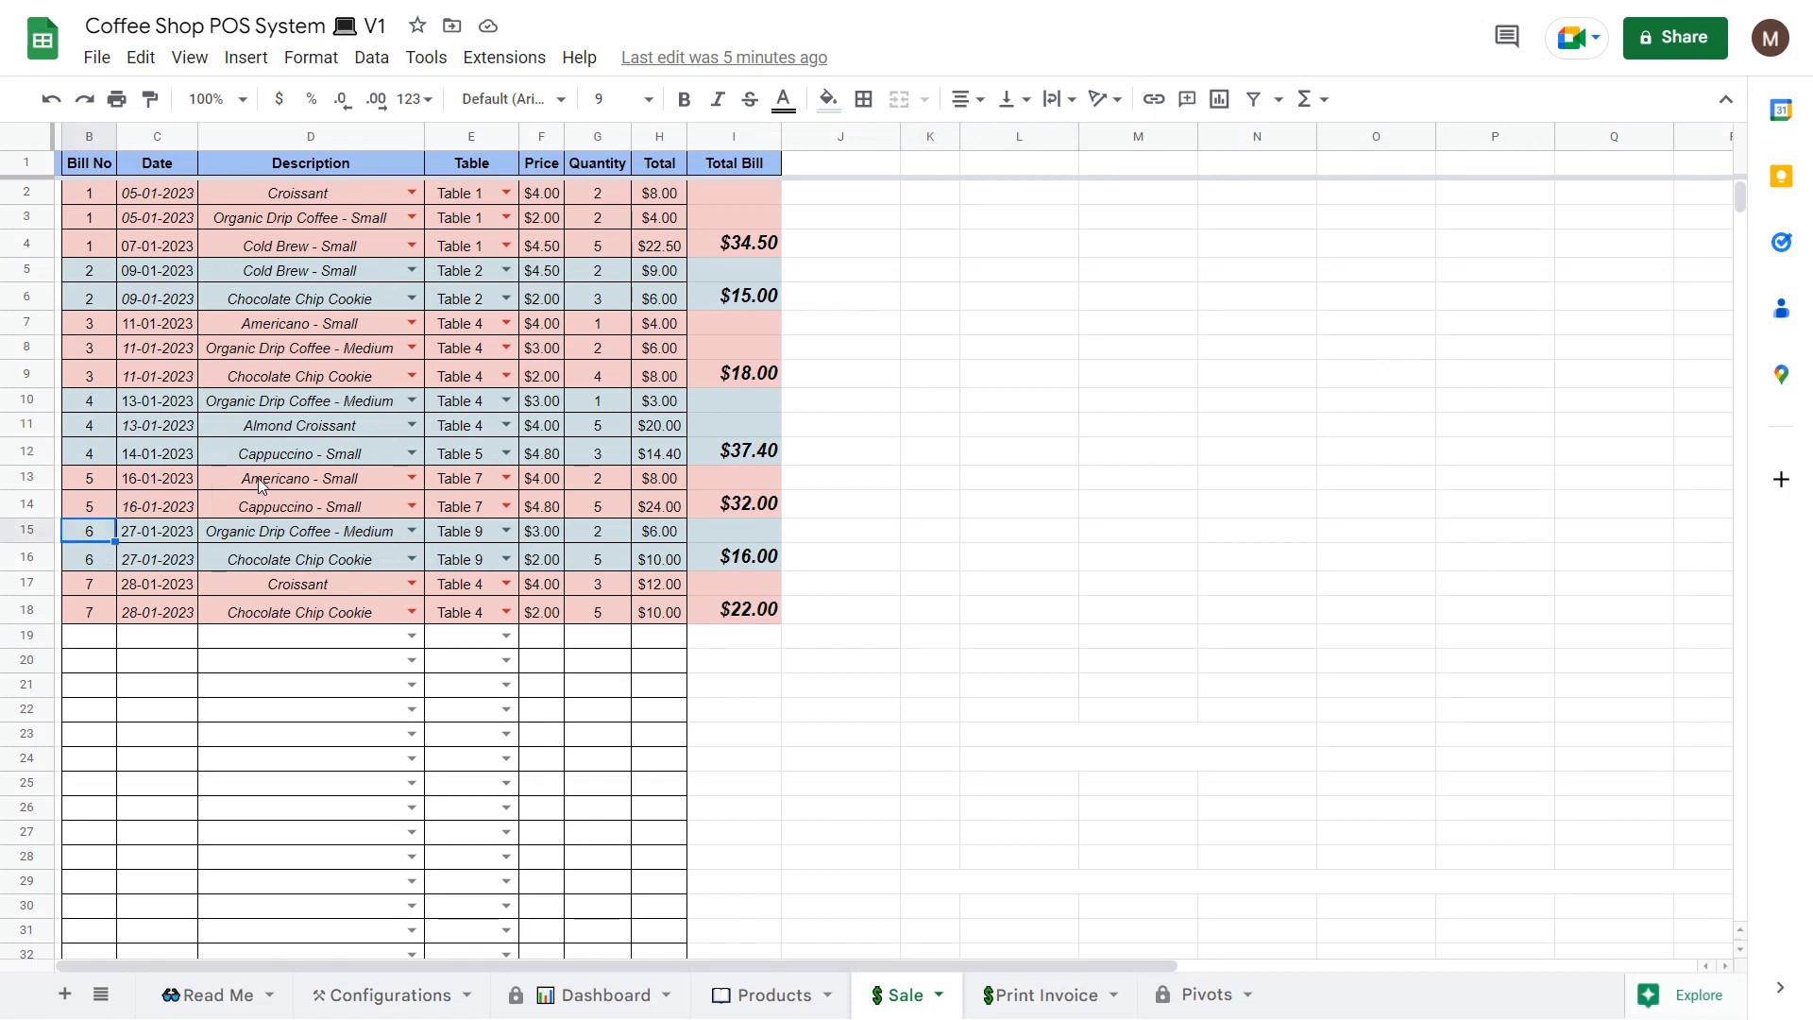
pyautogui.click(890, 485)
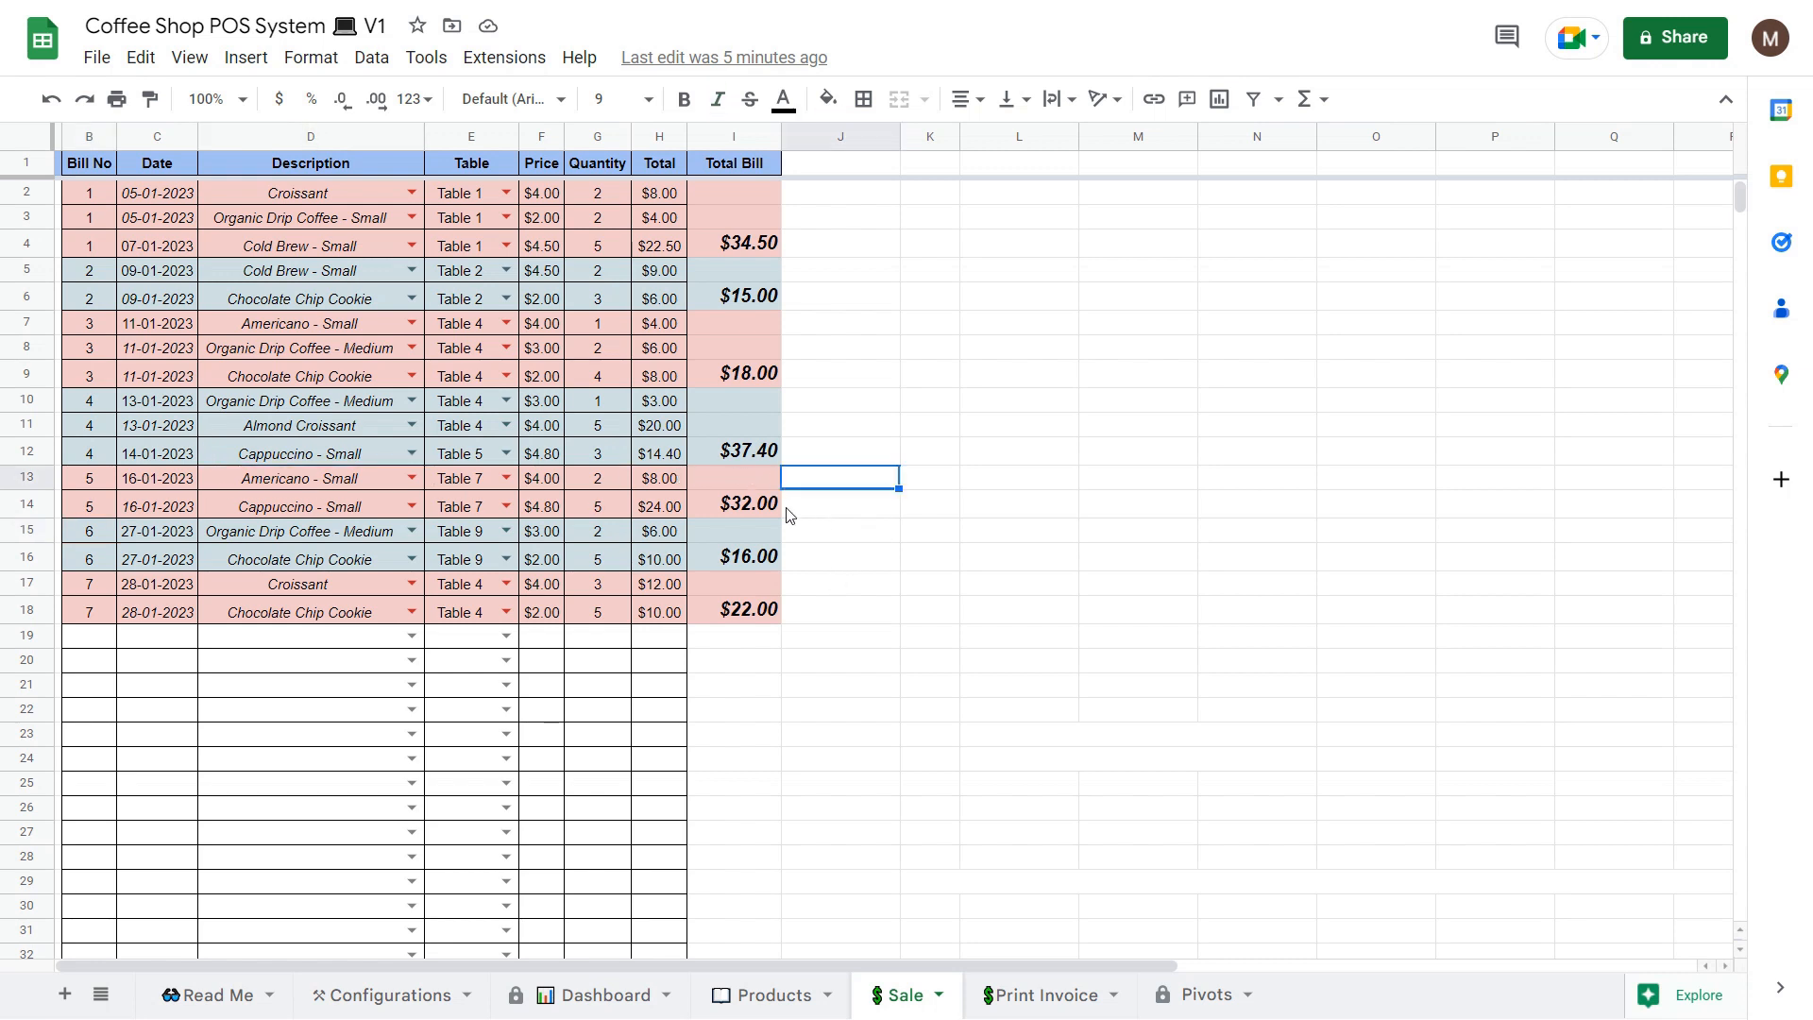
pyautogui.click(341, 733)
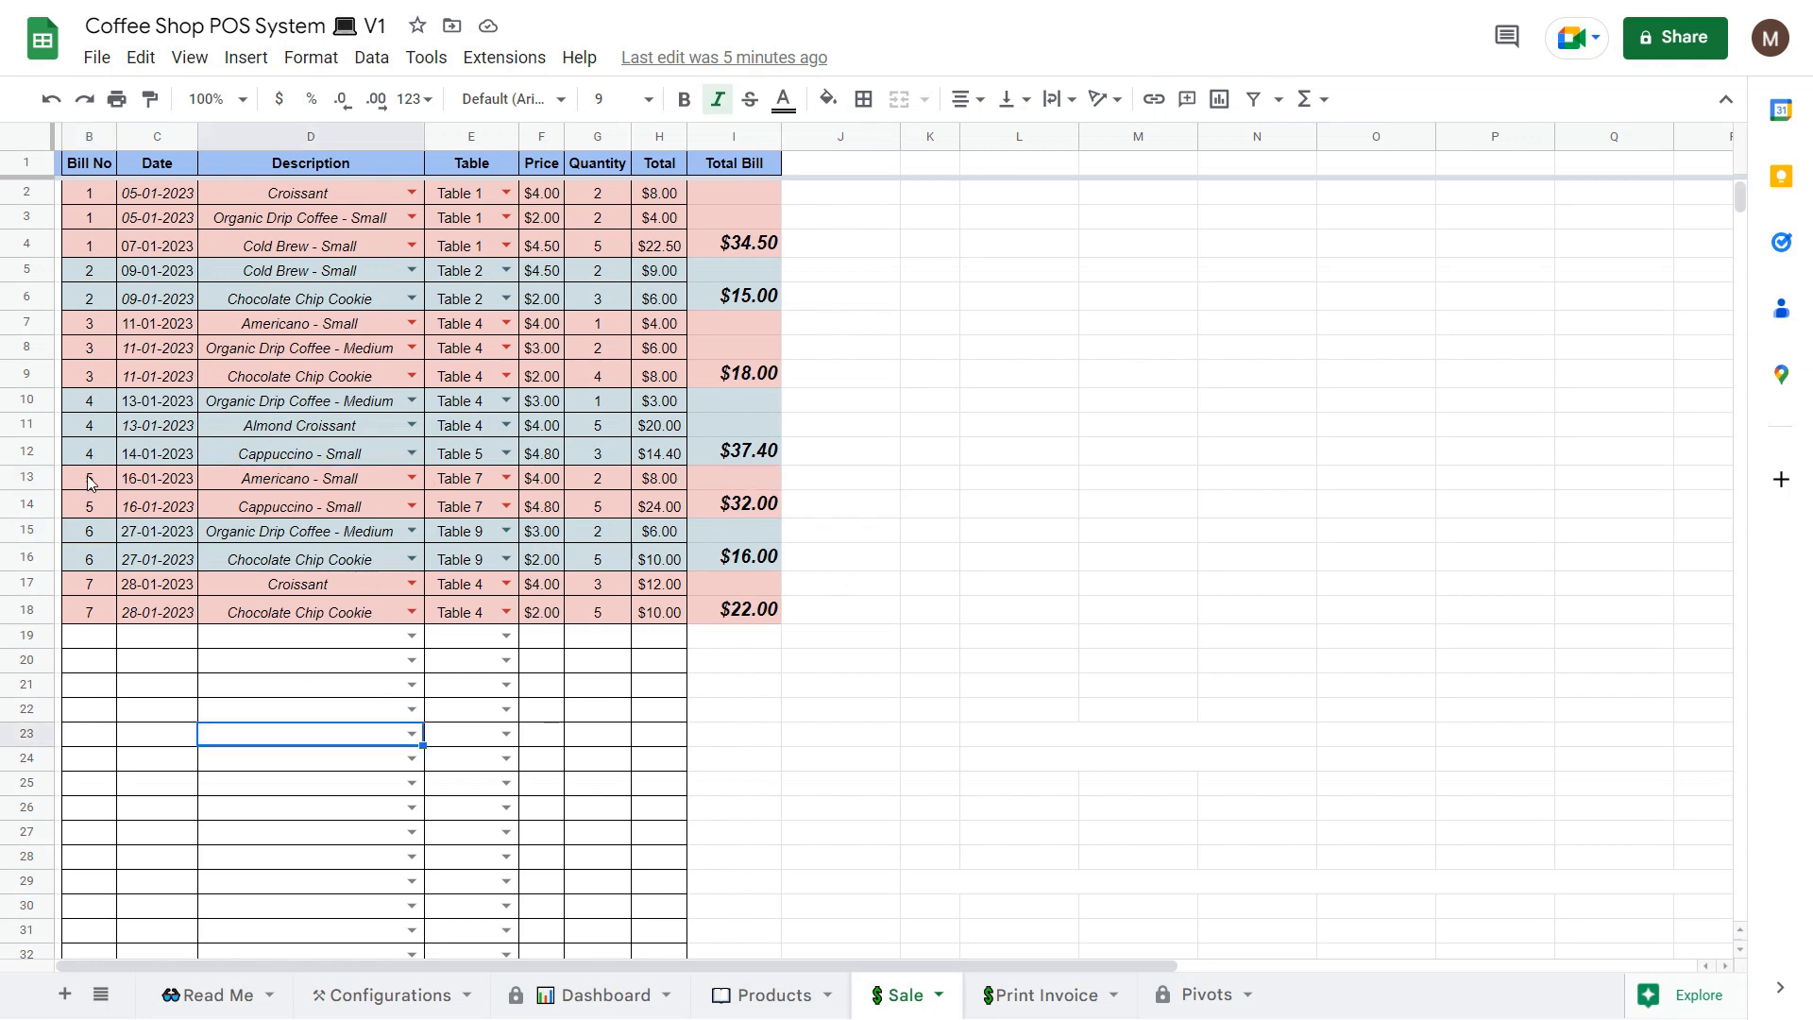
pyautogui.click(994, 510)
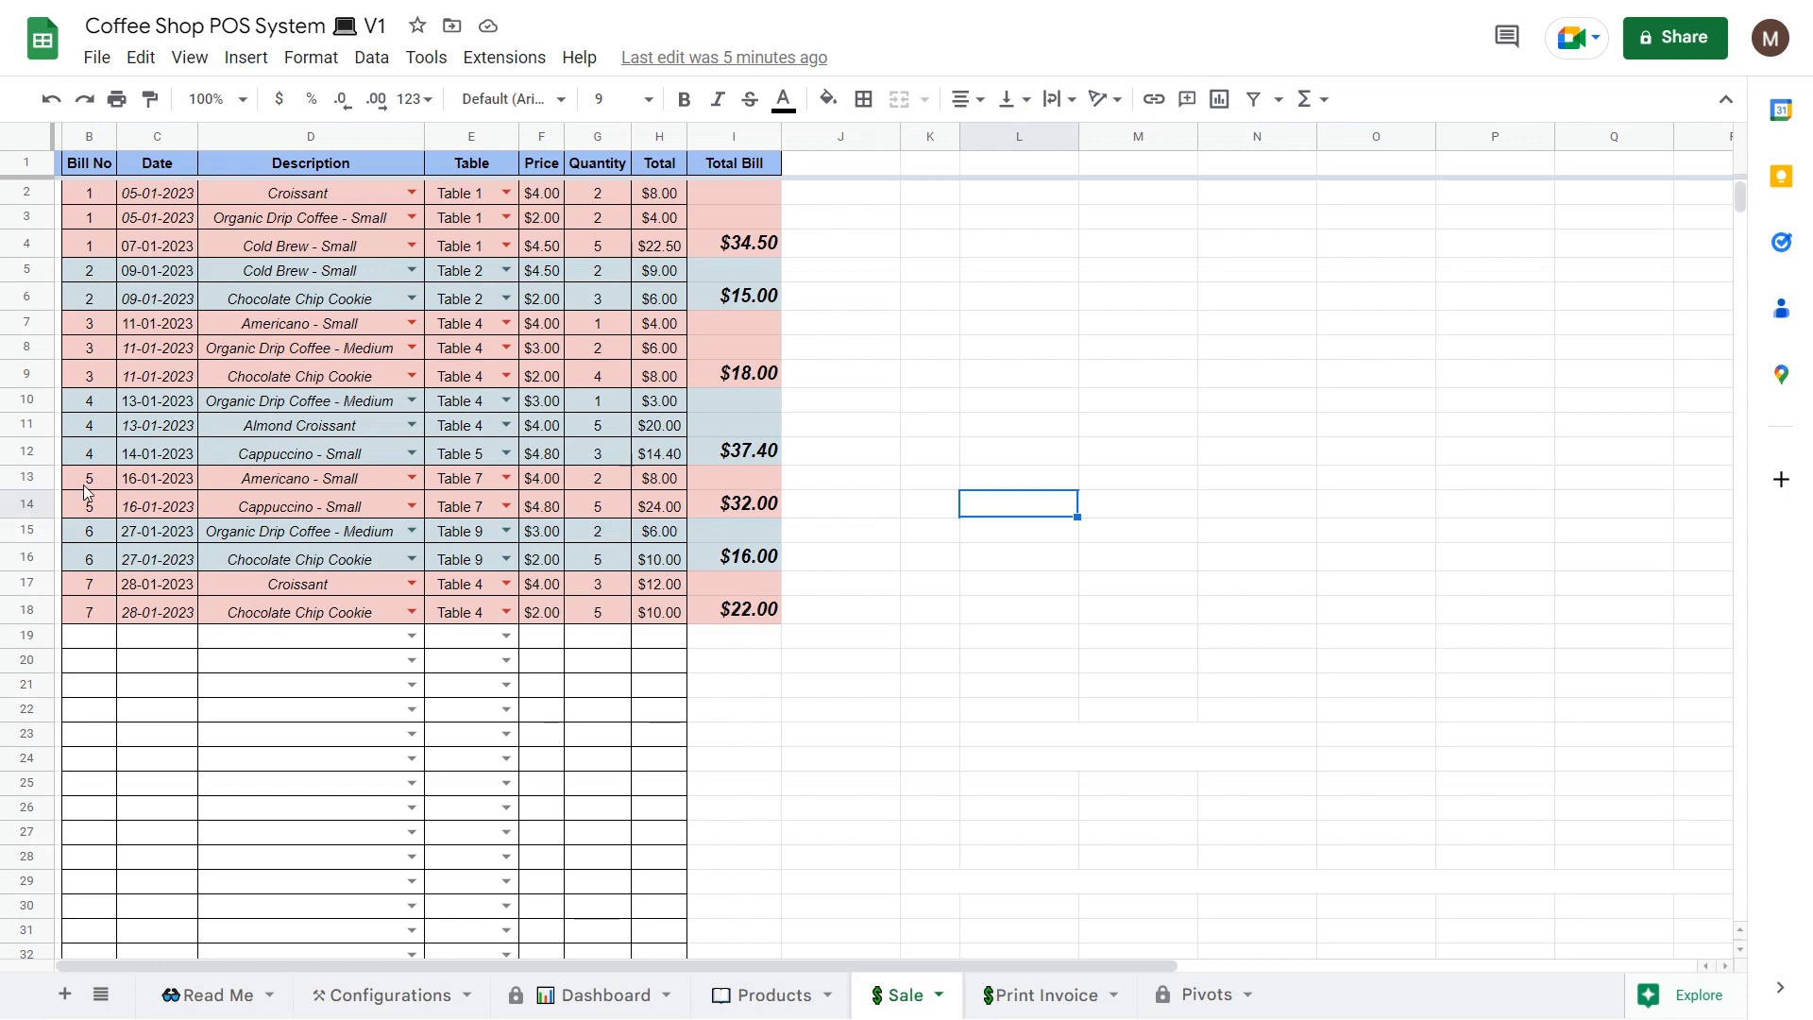
pyautogui.click(310, 705)
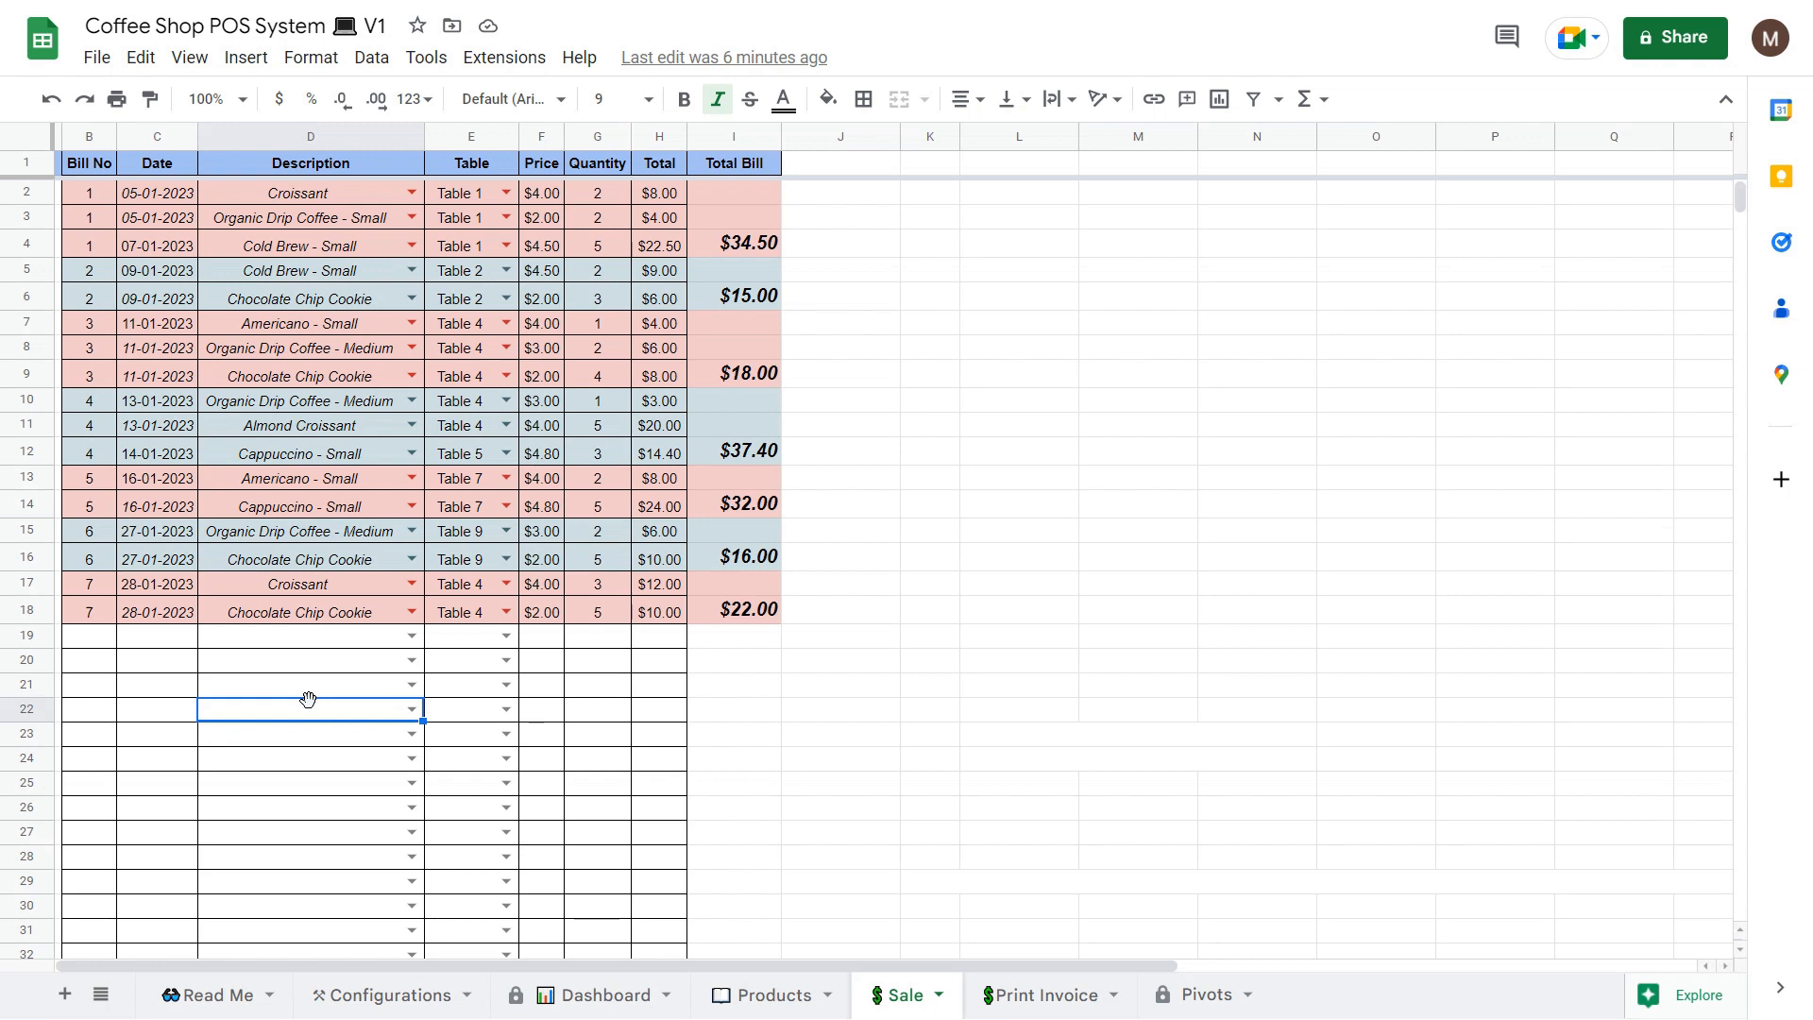
# Enter bill number 8 in the first empty row of the Sale sheet, row 19.
pyautogui.click(88, 639)
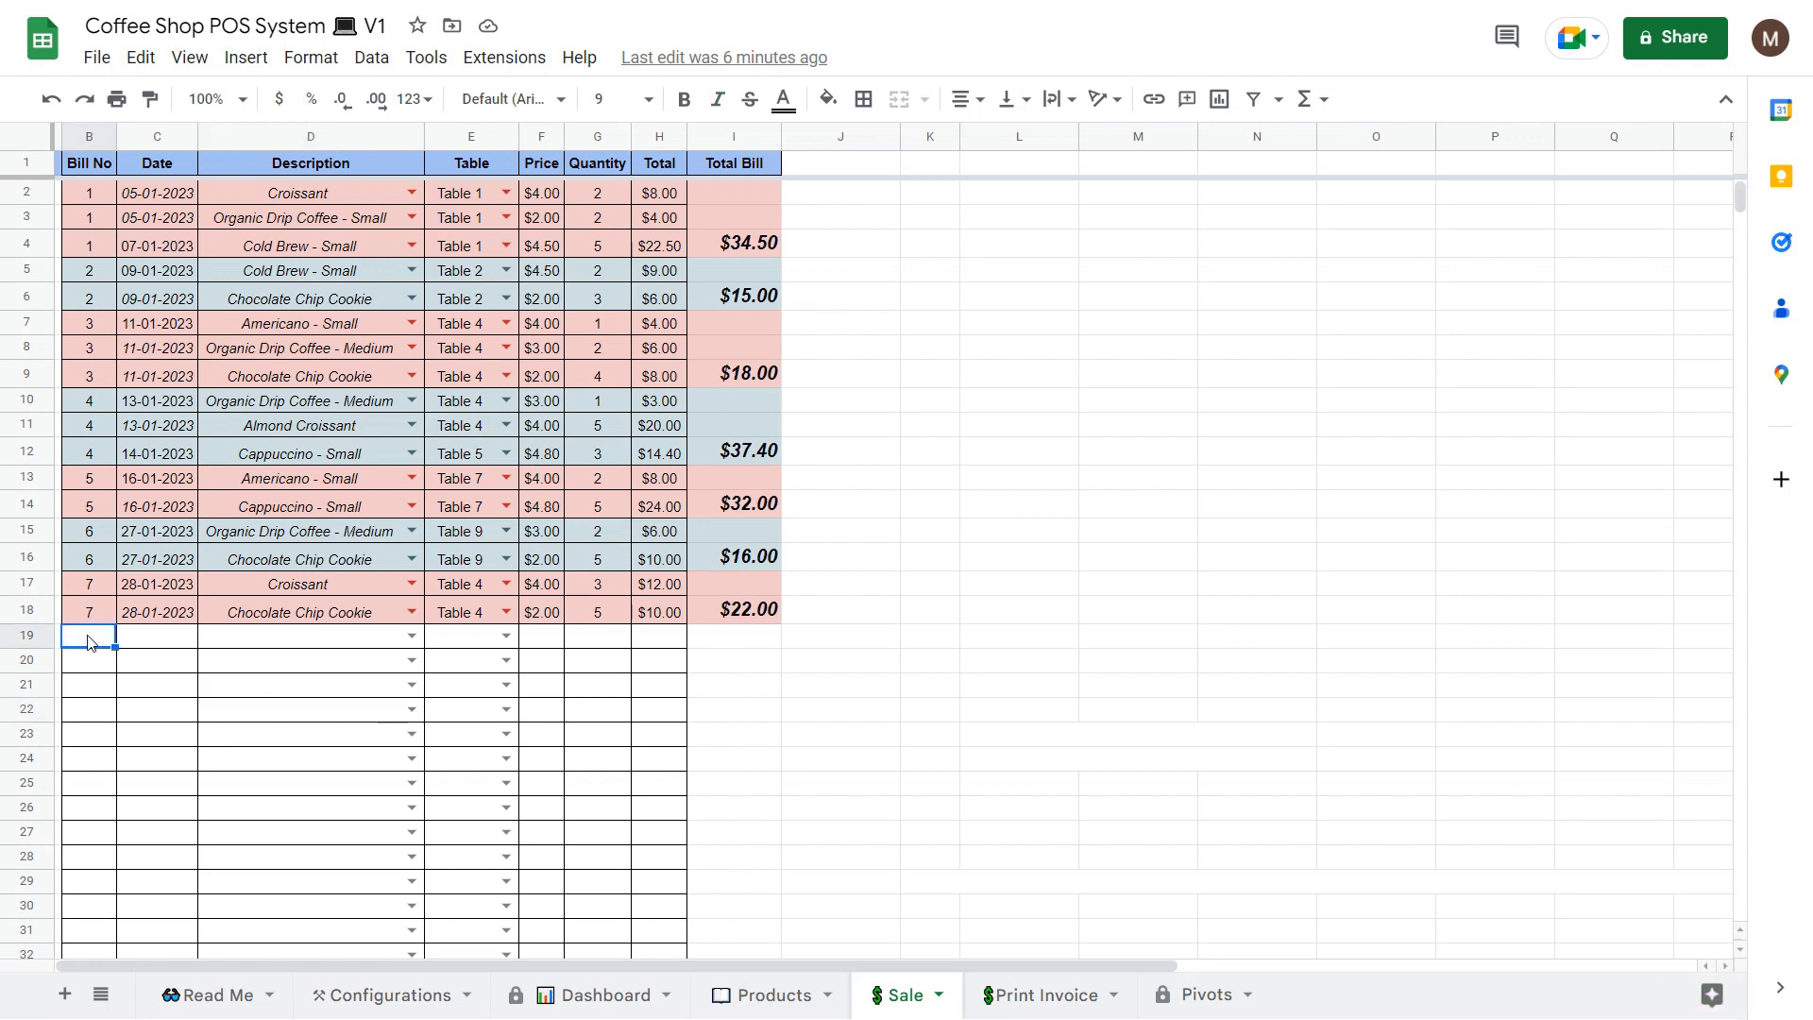
pyautogui.click(279, 719)
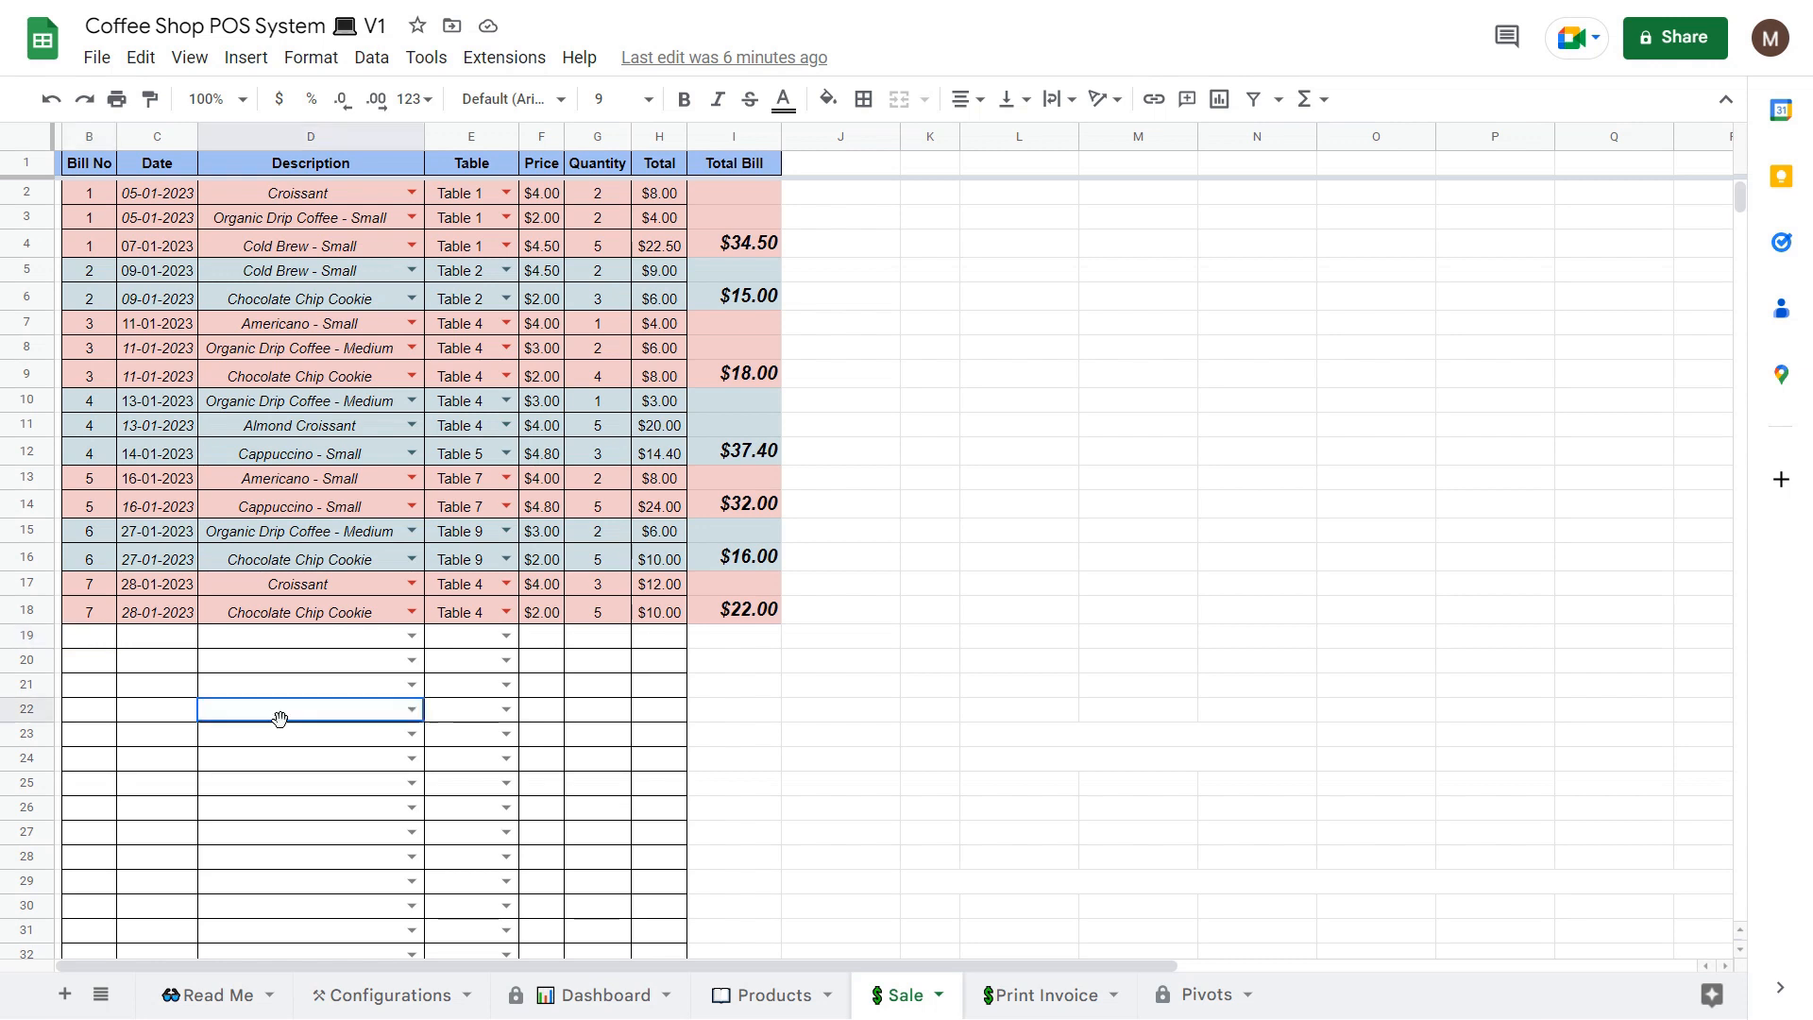
pyautogui.click(97, 643)
pyautogui.write('8')
pyautogui.click(251, 766)
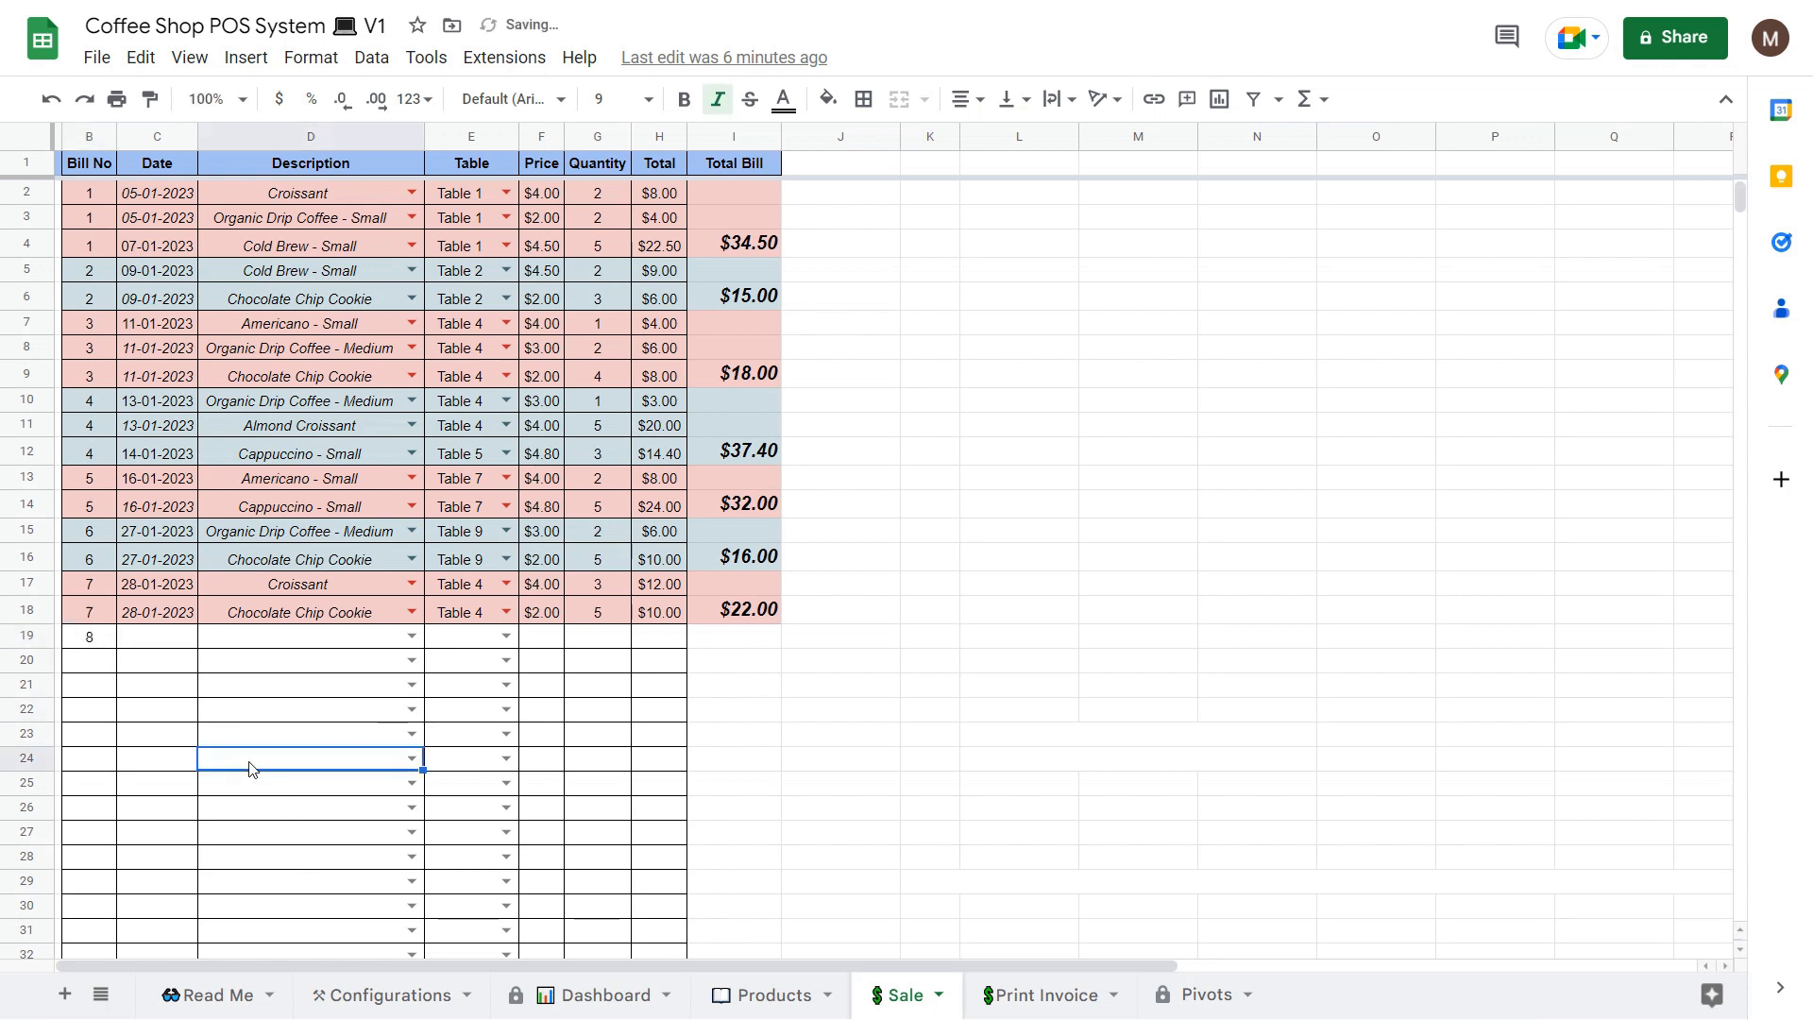
# Set the date of the bill 8 entry in row 19 to 28 January 2023.
pyautogui.doubleClick(159, 647)
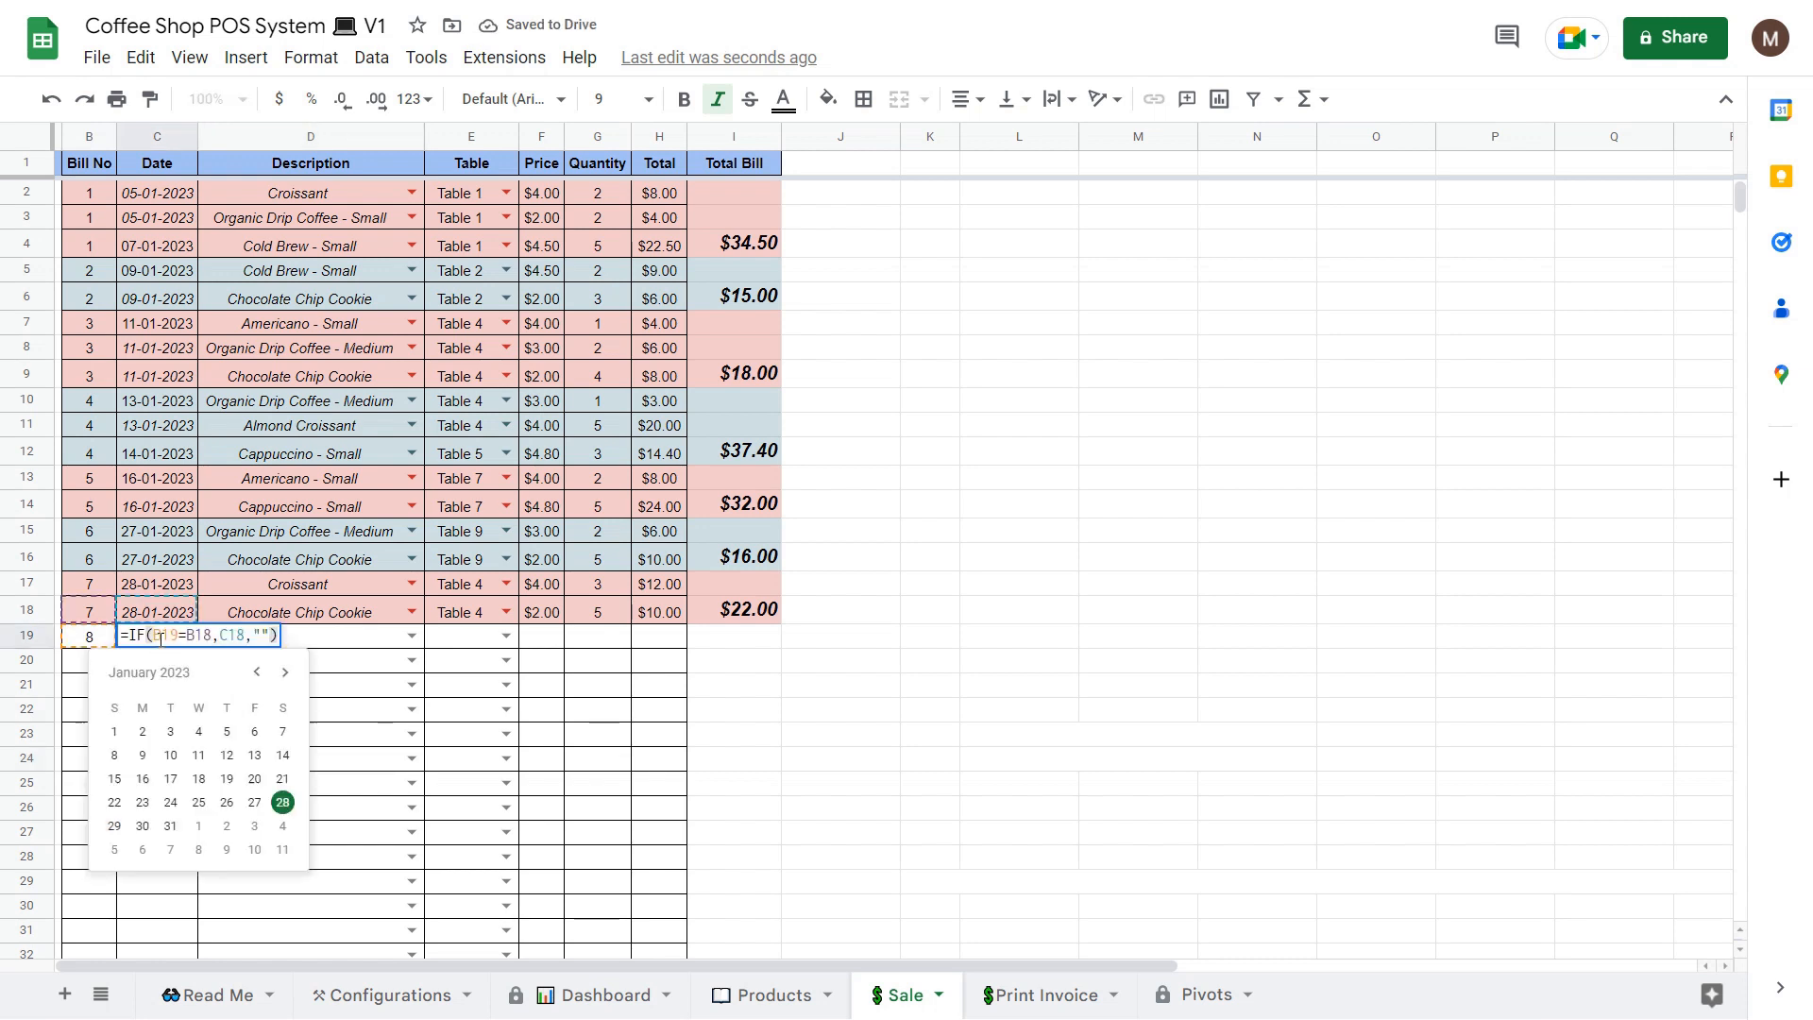
pyautogui.click(282, 802)
pyautogui.click(291, 768)
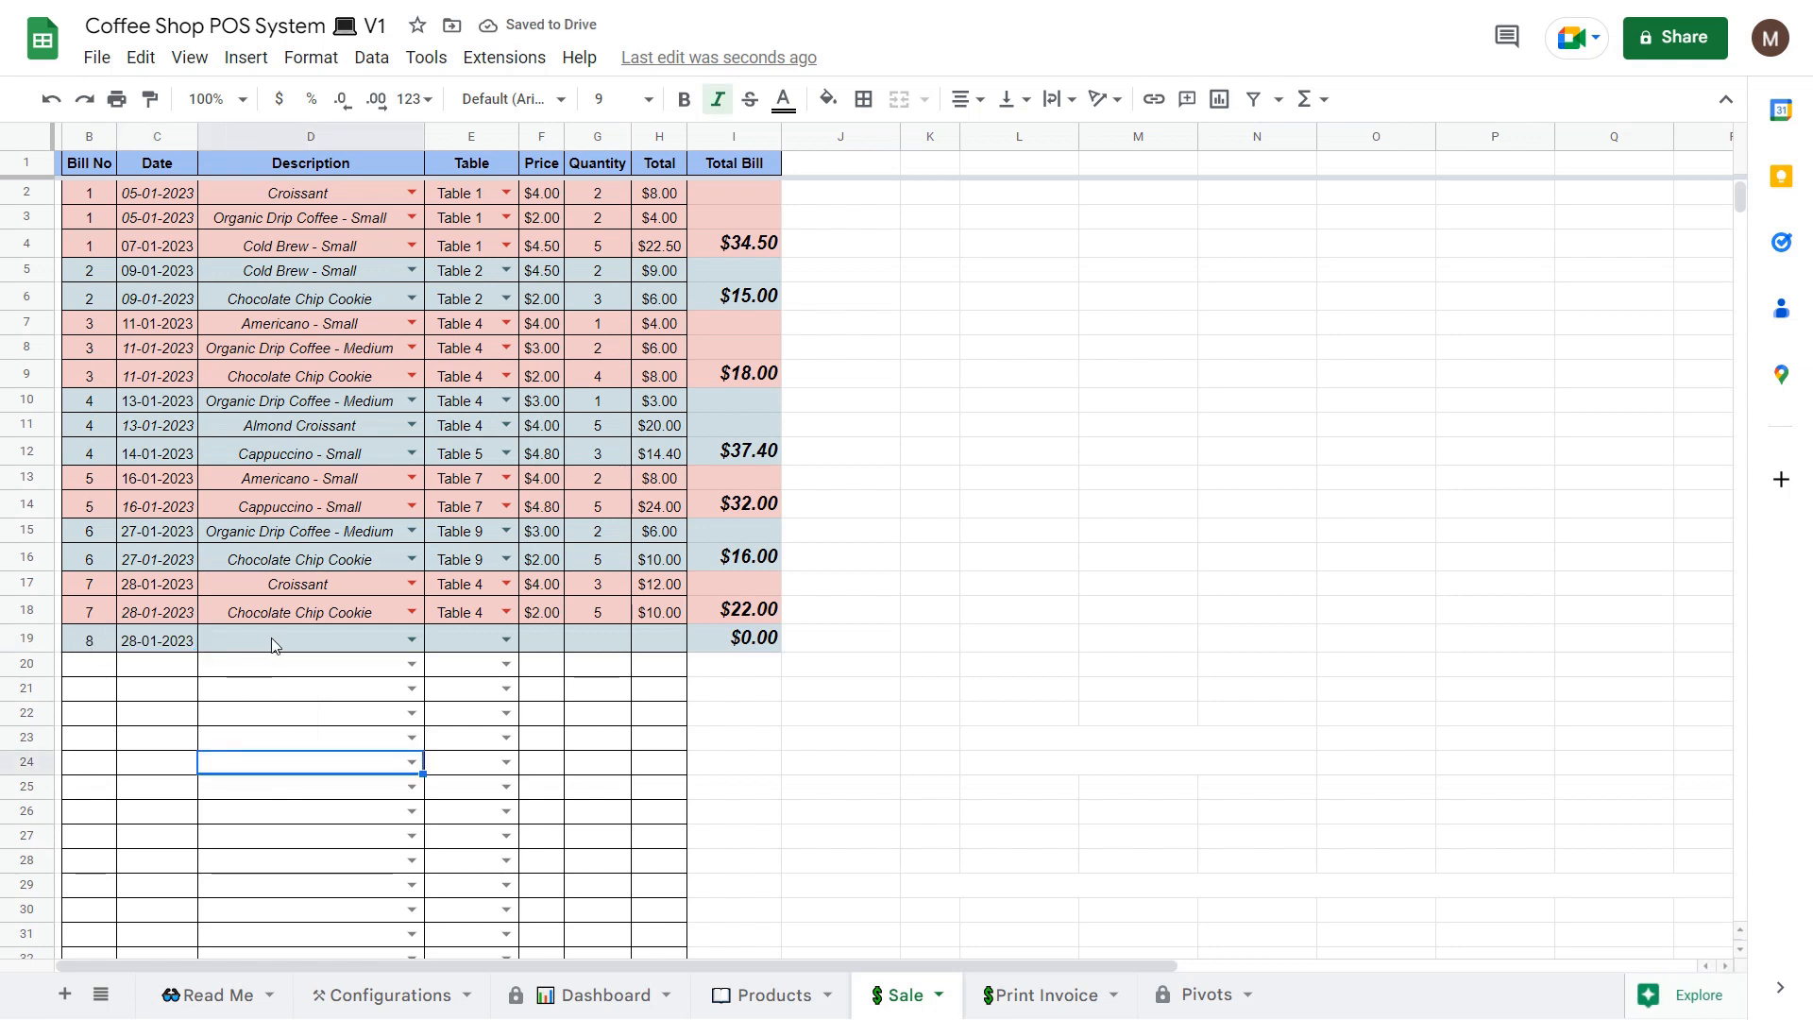
# Choose Flat White - Small as the description of the bill 8 entry in row 19.
pyautogui.click(410, 639)
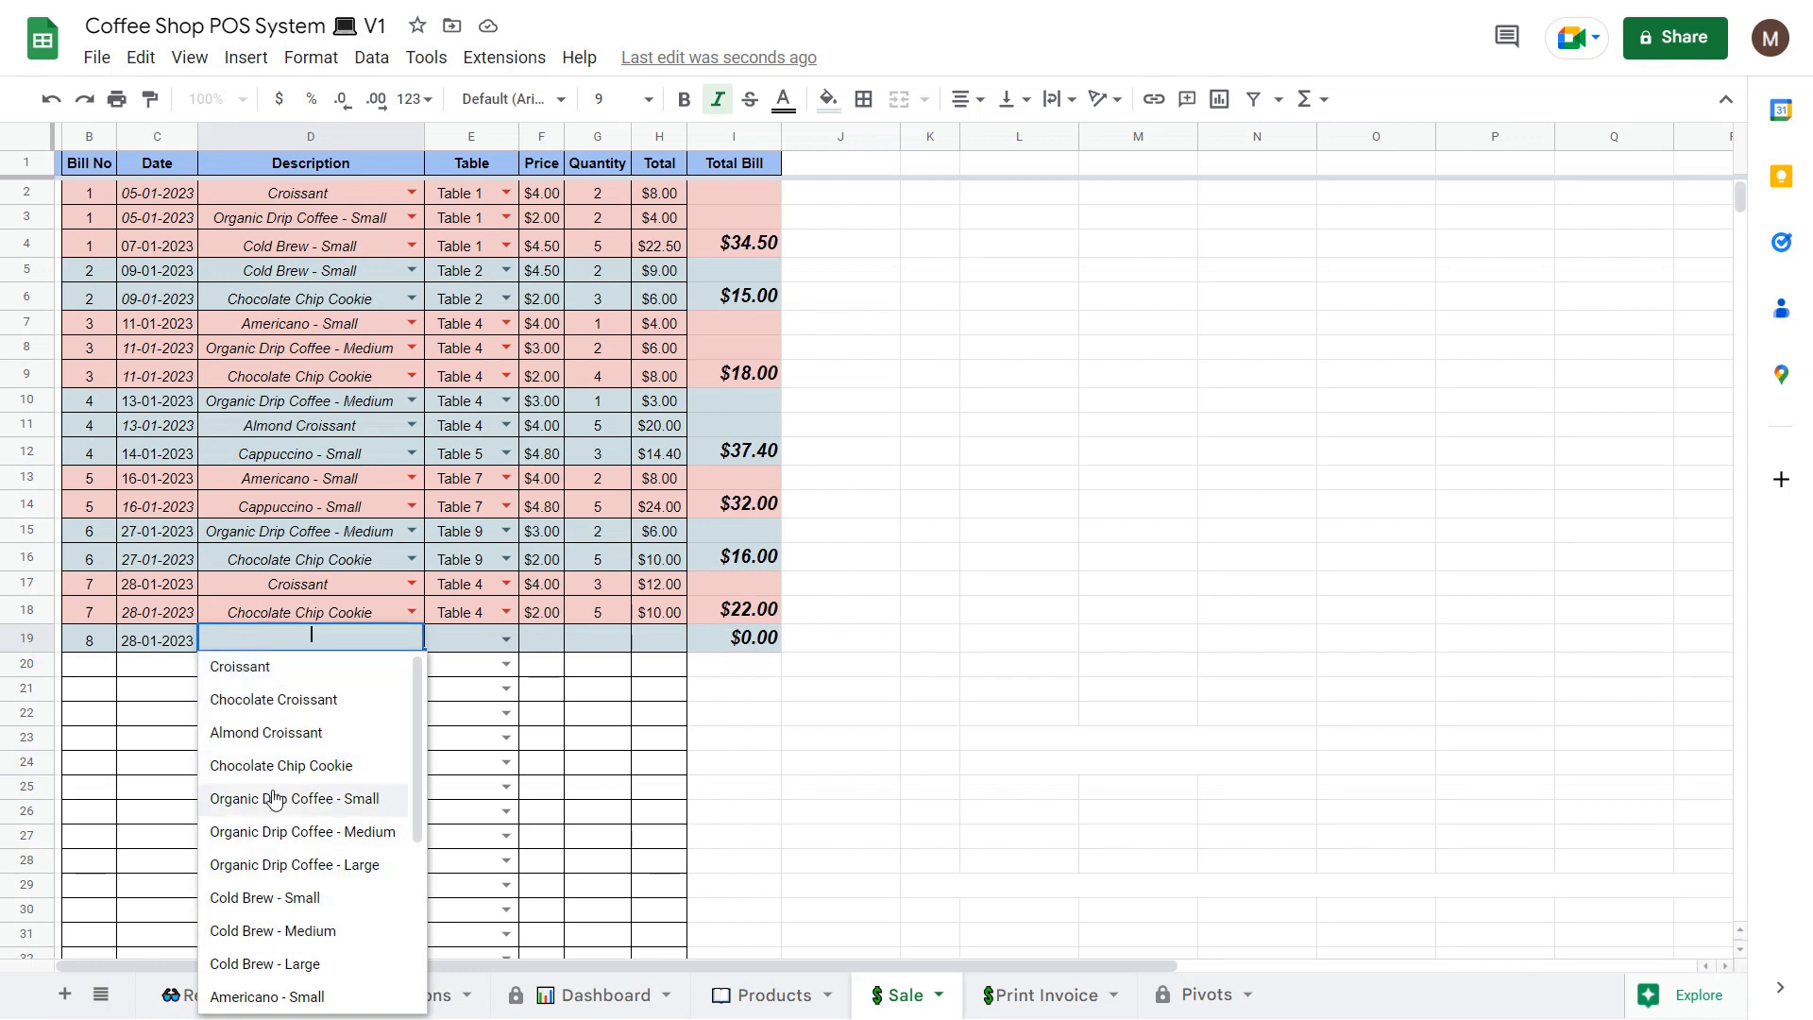
pyautogui.scroll(-3, 276, 812)
pyautogui.scroll(3, 276, 844)
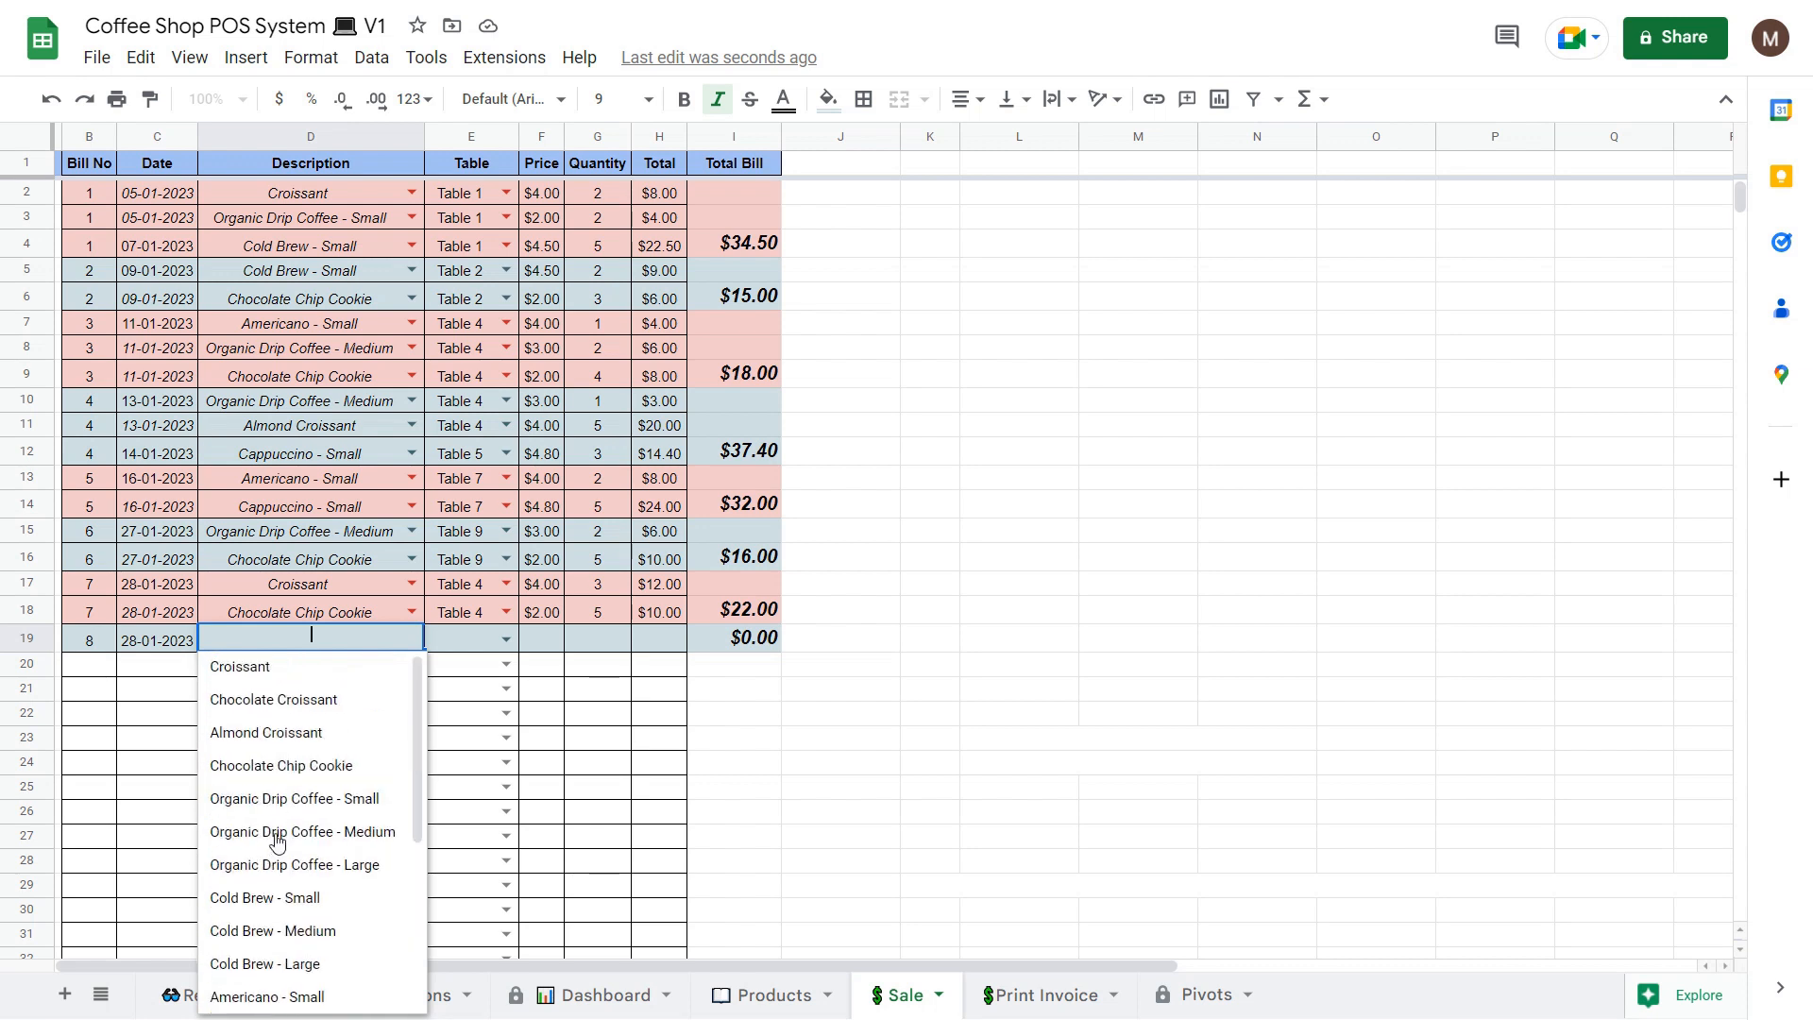
pyautogui.scroll(-3, 274, 843)
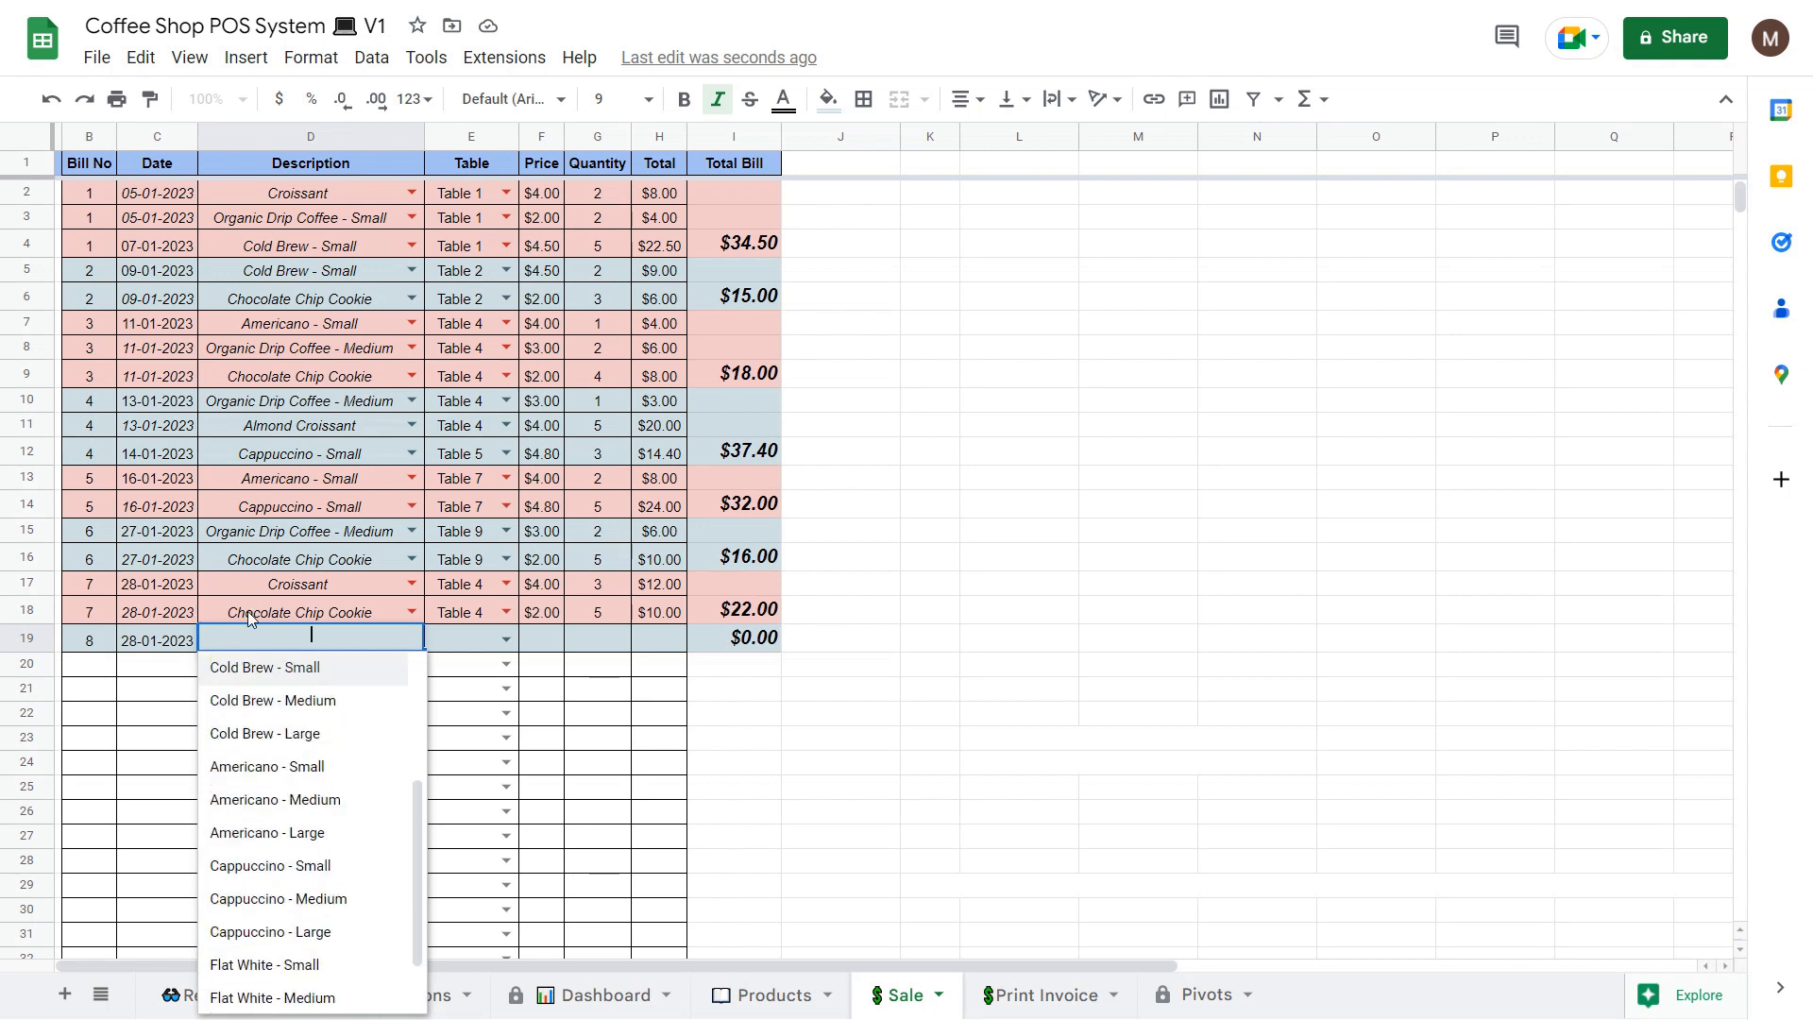
pyautogui.scroll(-1, 290, 831)
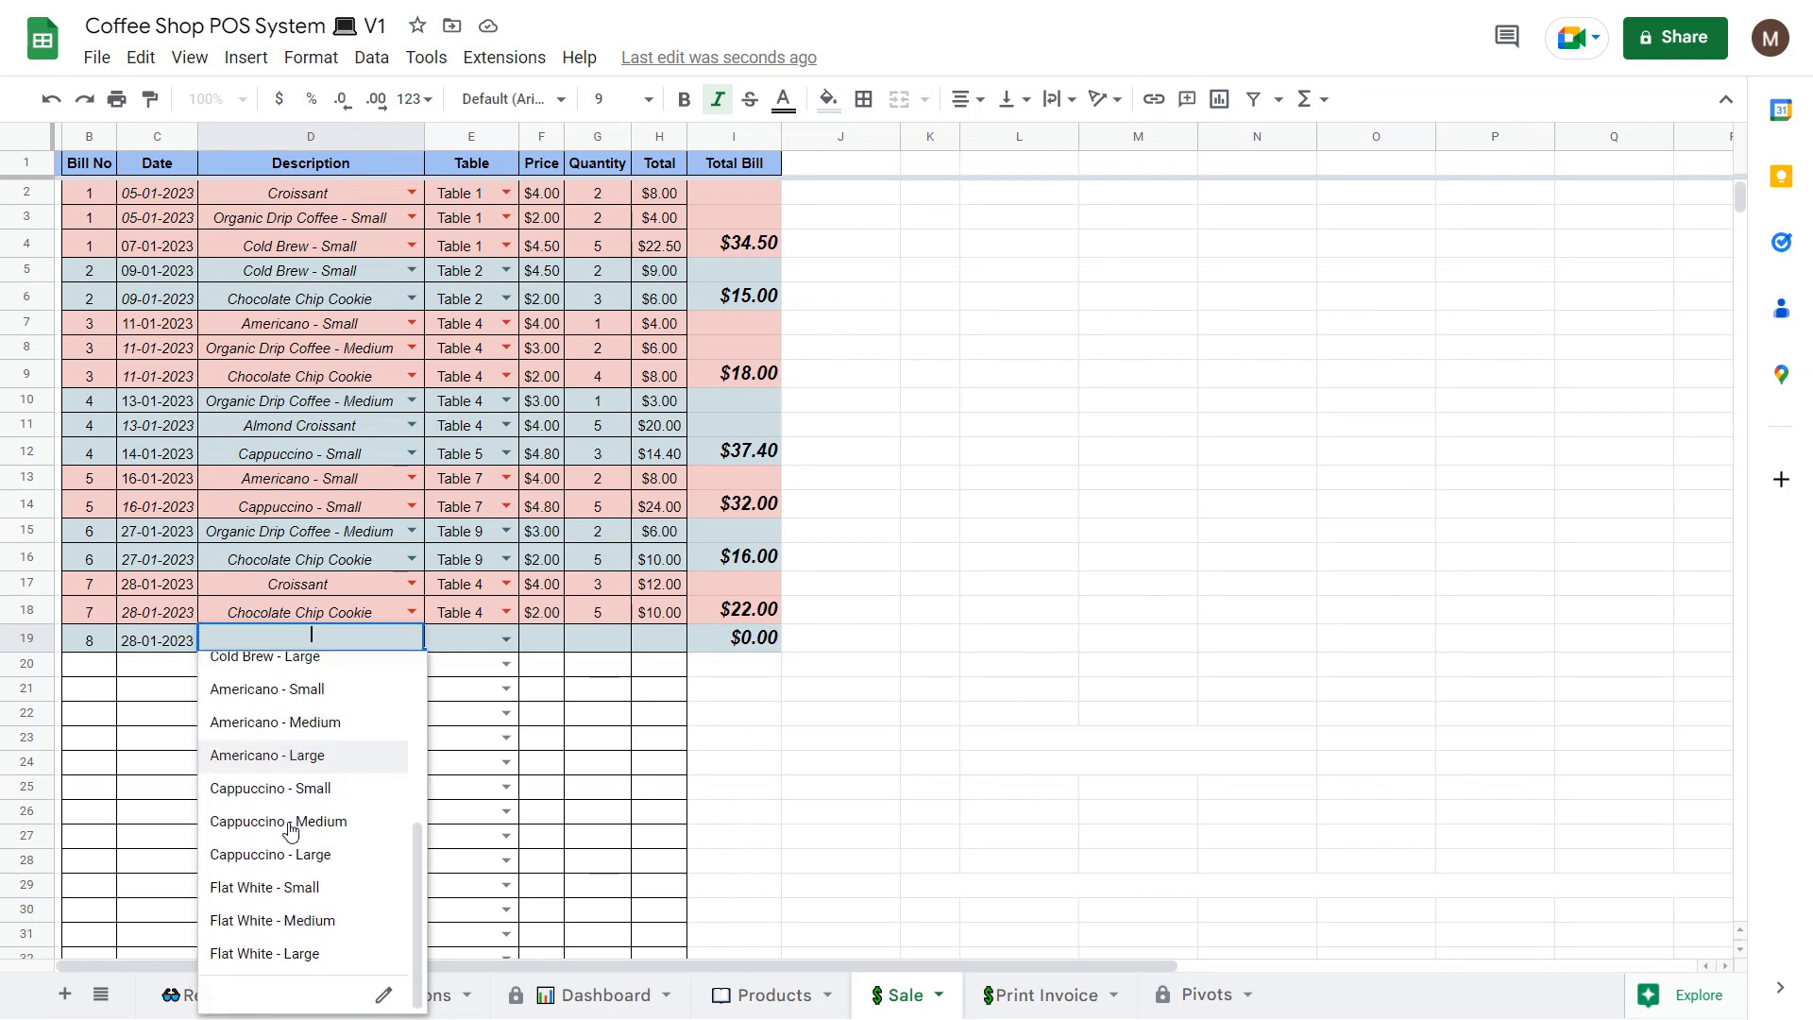
pyautogui.click(261, 889)
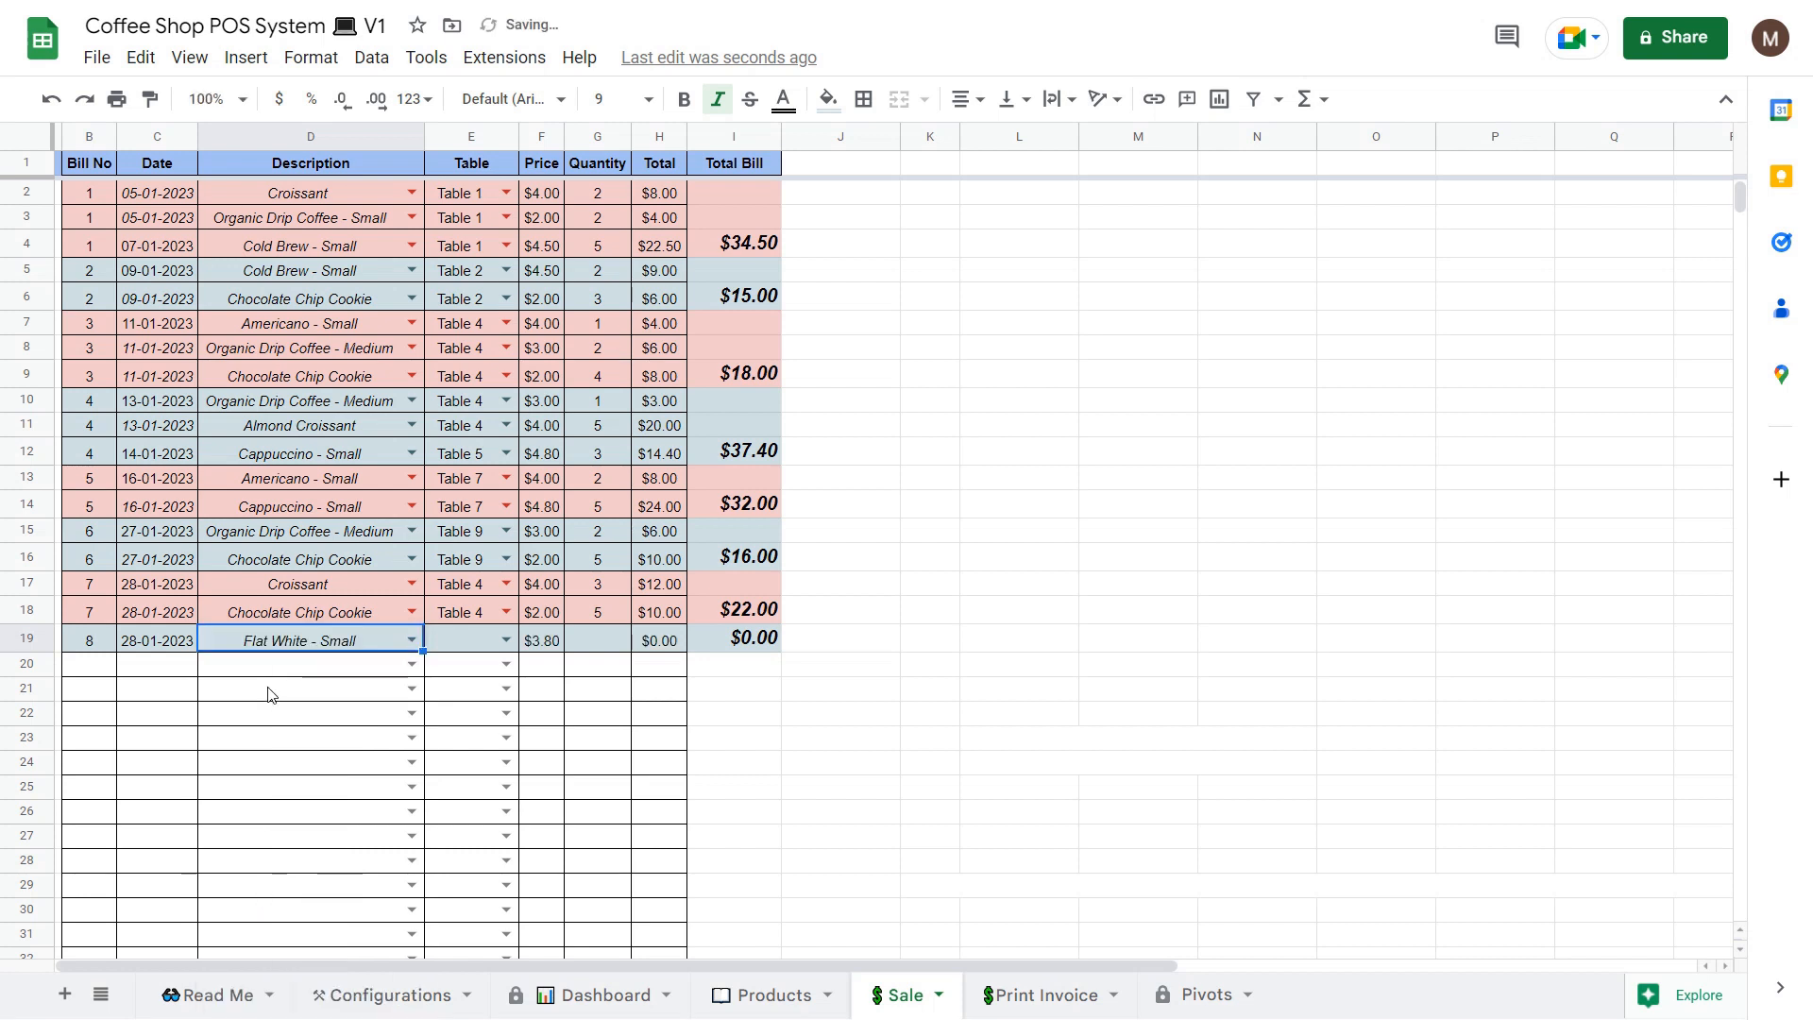
# Assign Table 7 to the bill 8 entry in row 19 of the Sale sheet.
pyautogui.click(546, 644)
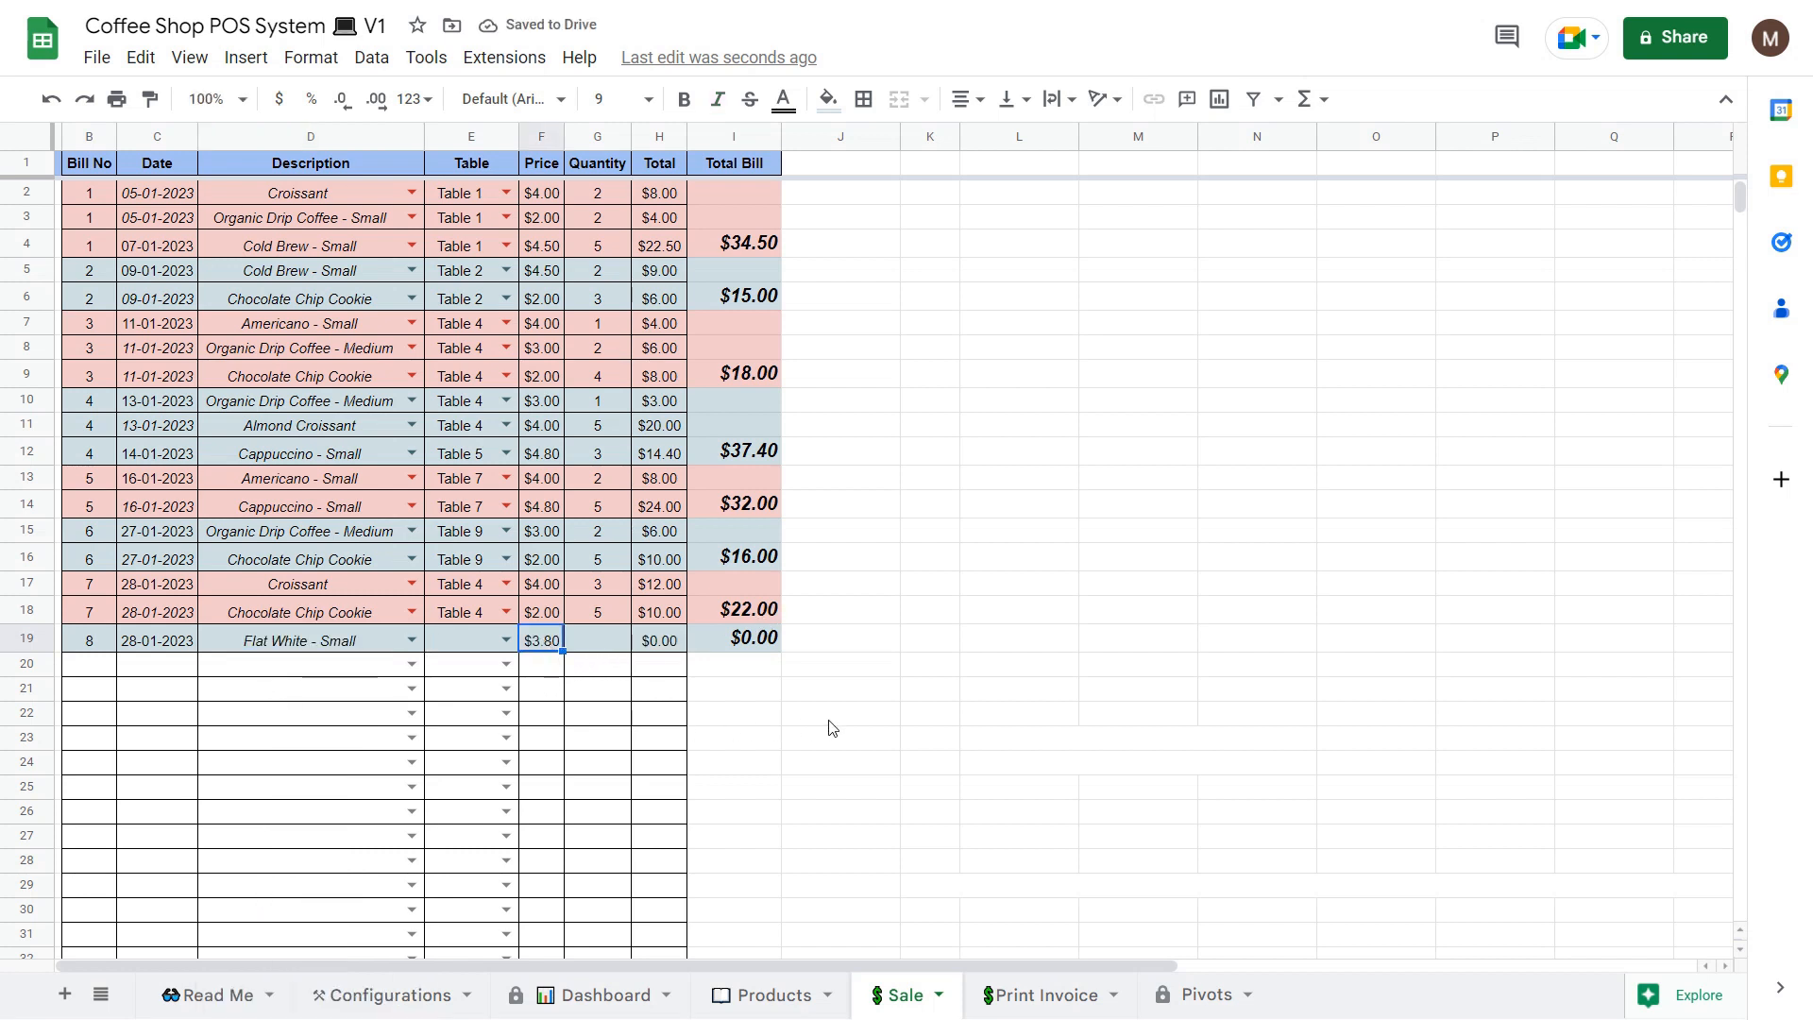
pyautogui.doubleClick(501, 637)
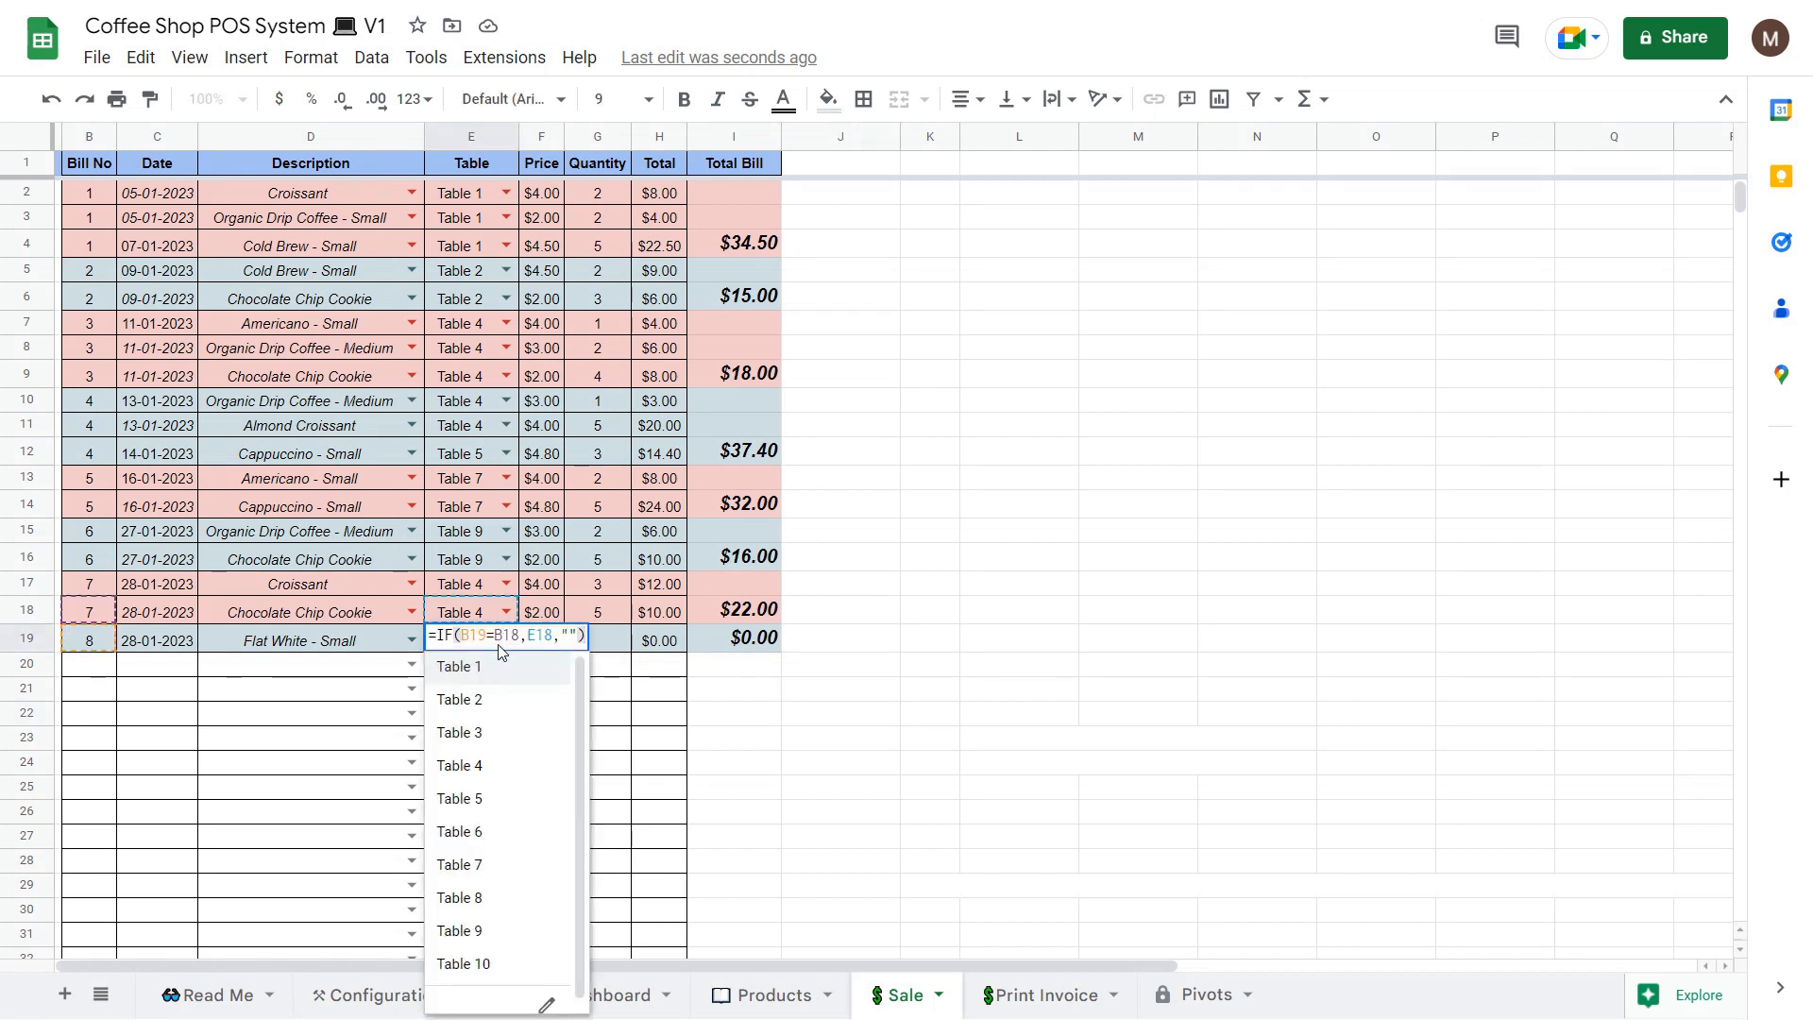
pyautogui.click(477, 869)
pyautogui.click(799, 786)
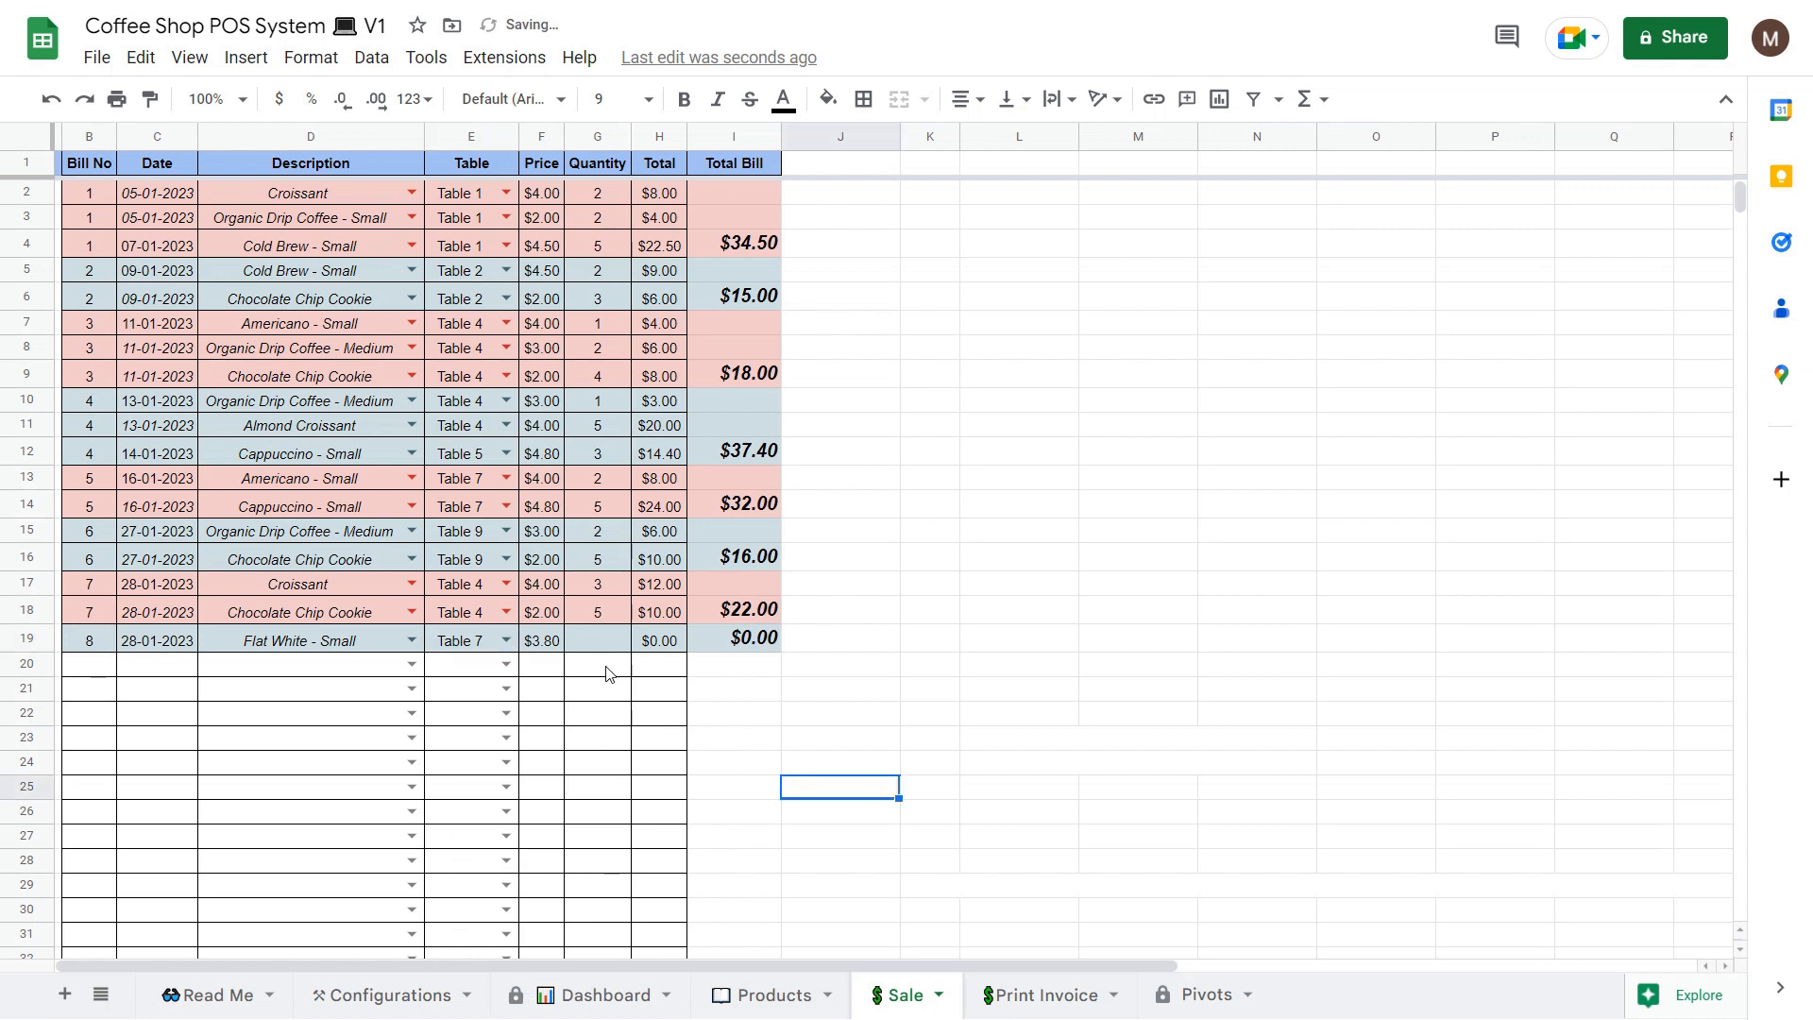
# Set the quantity of the Flat White - Small entry in row 19 to 3 and check its total bill.
pyautogui.click(604, 644)
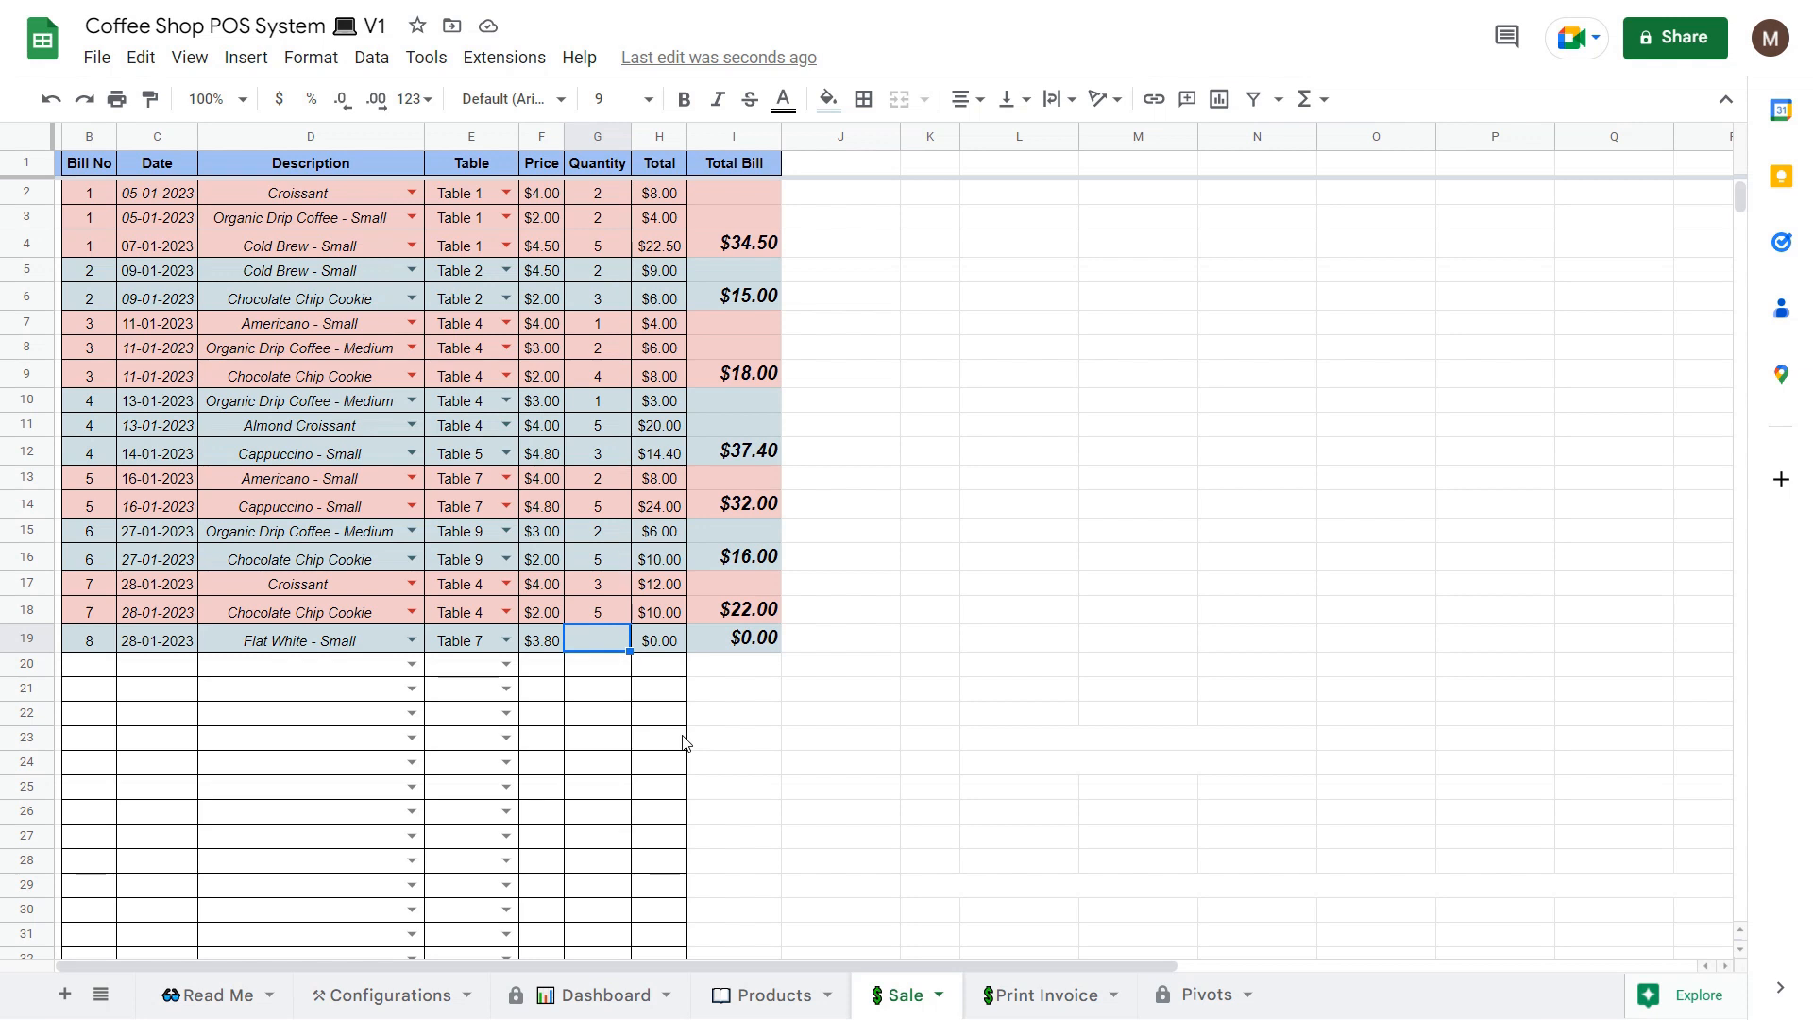
pyautogui.write('3')
pyautogui.click(789, 740)
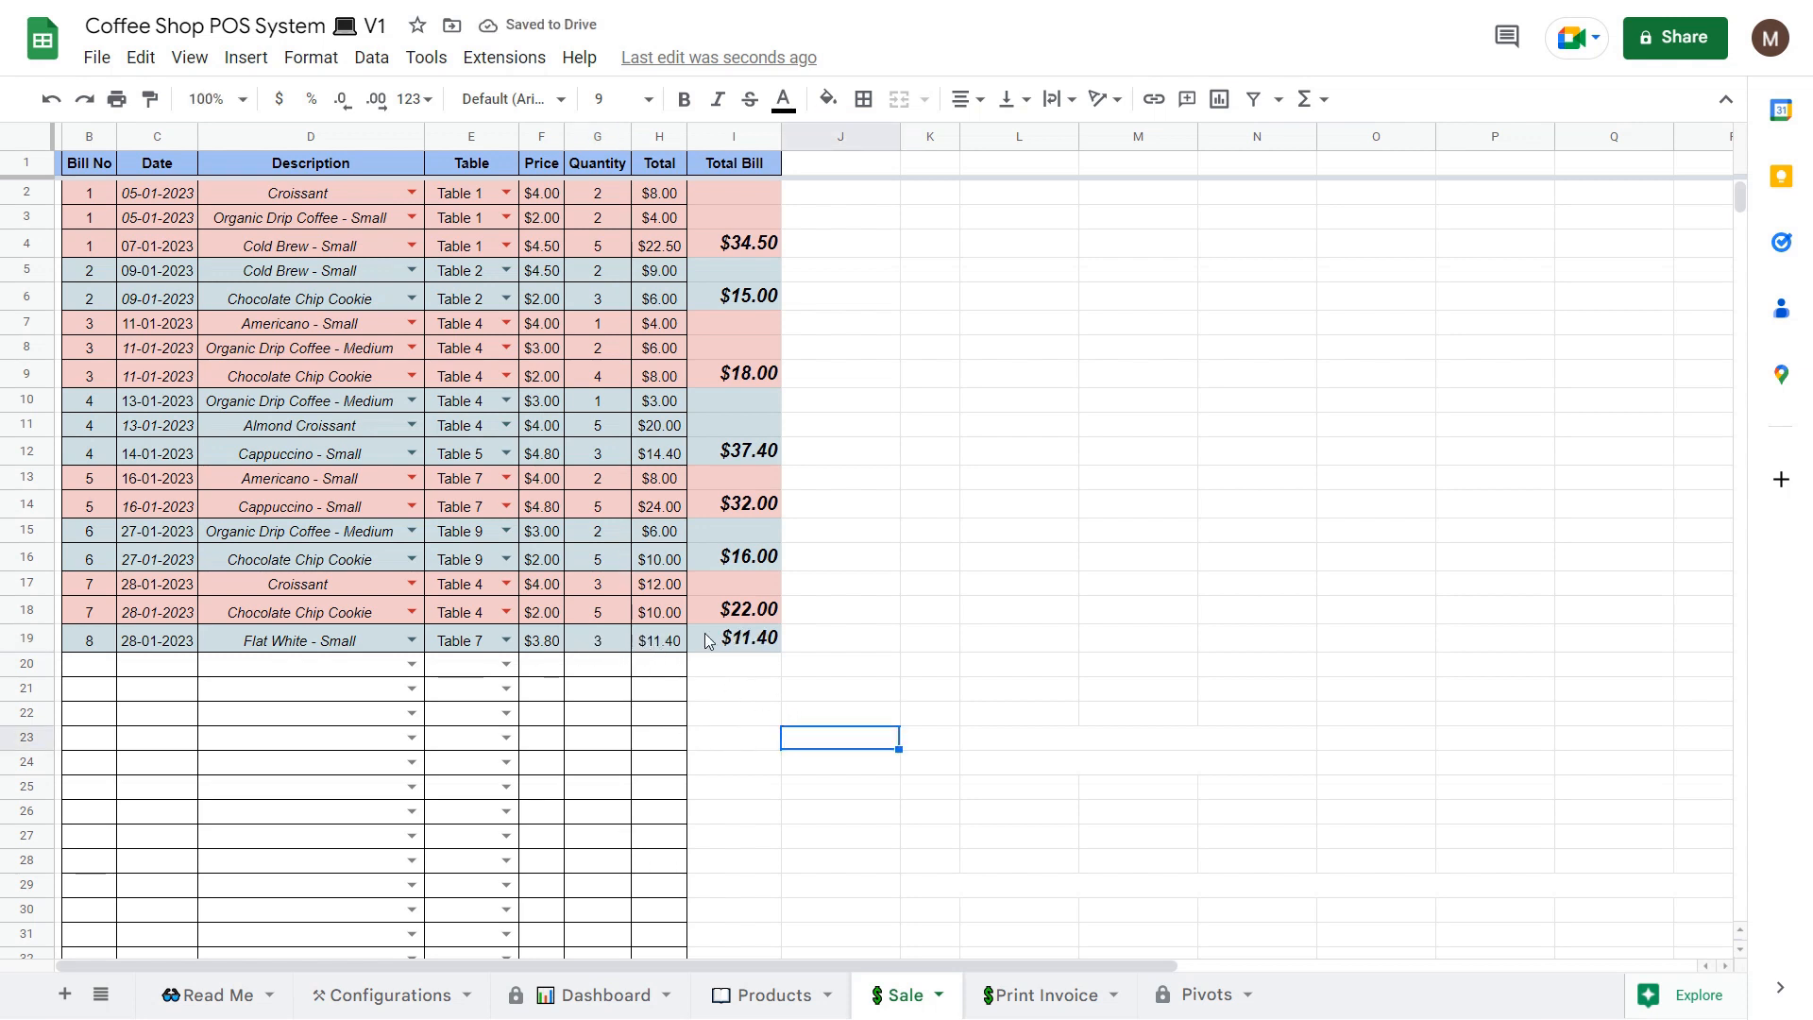
pyautogui.click(743, 648)
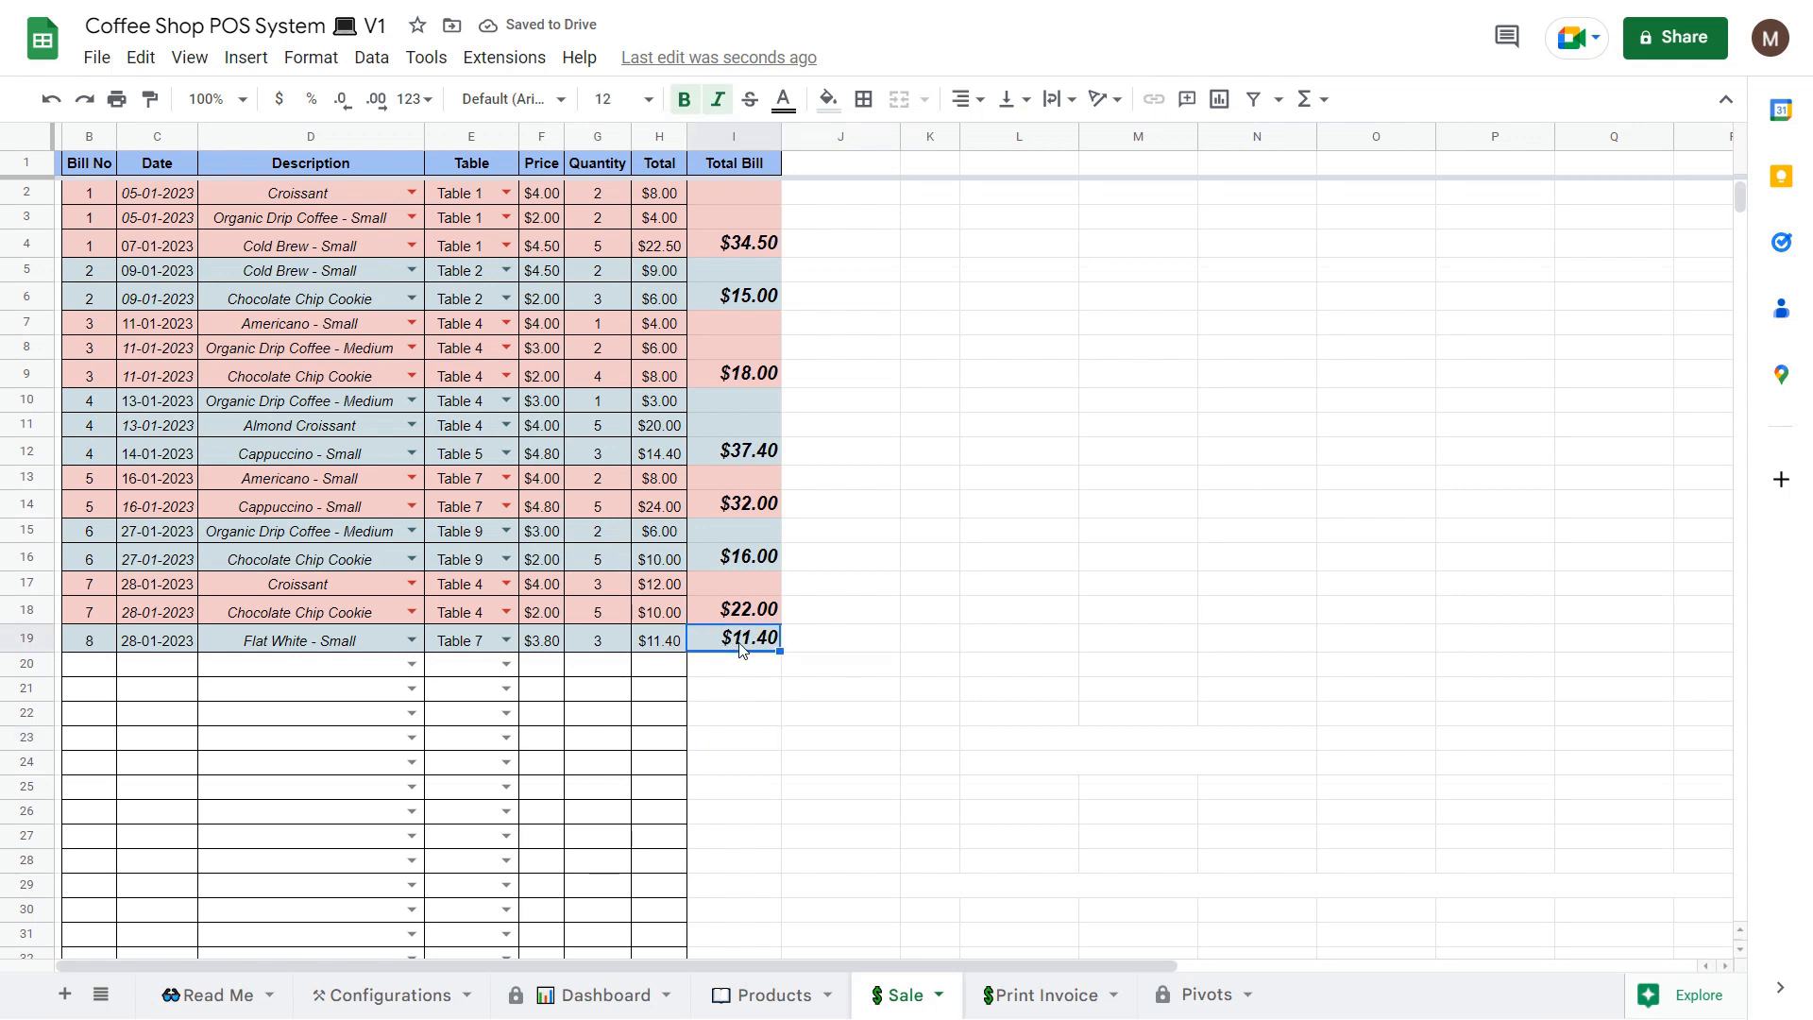
# Add a second line to the same bill by entering bill number 8 in row 20, and check its date.
pyautogui.click(81, 668)
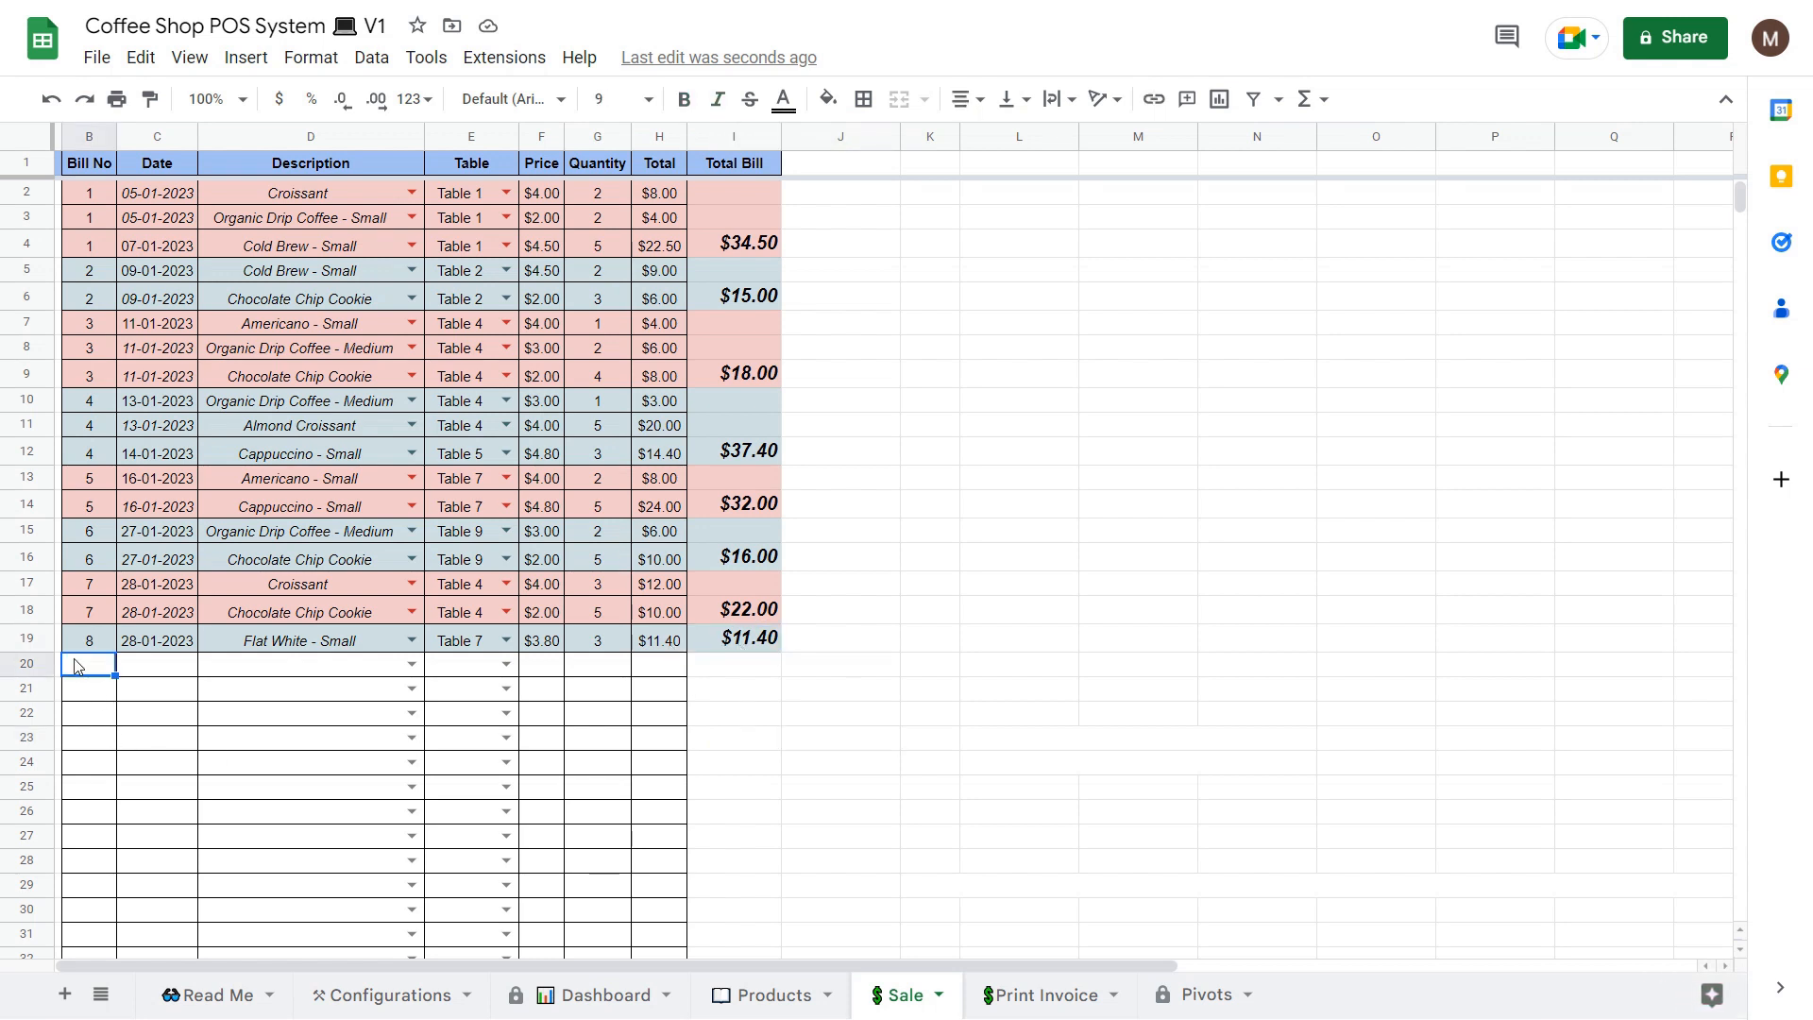
pyautogui.write('8')
pyautogui.click(263, 744)
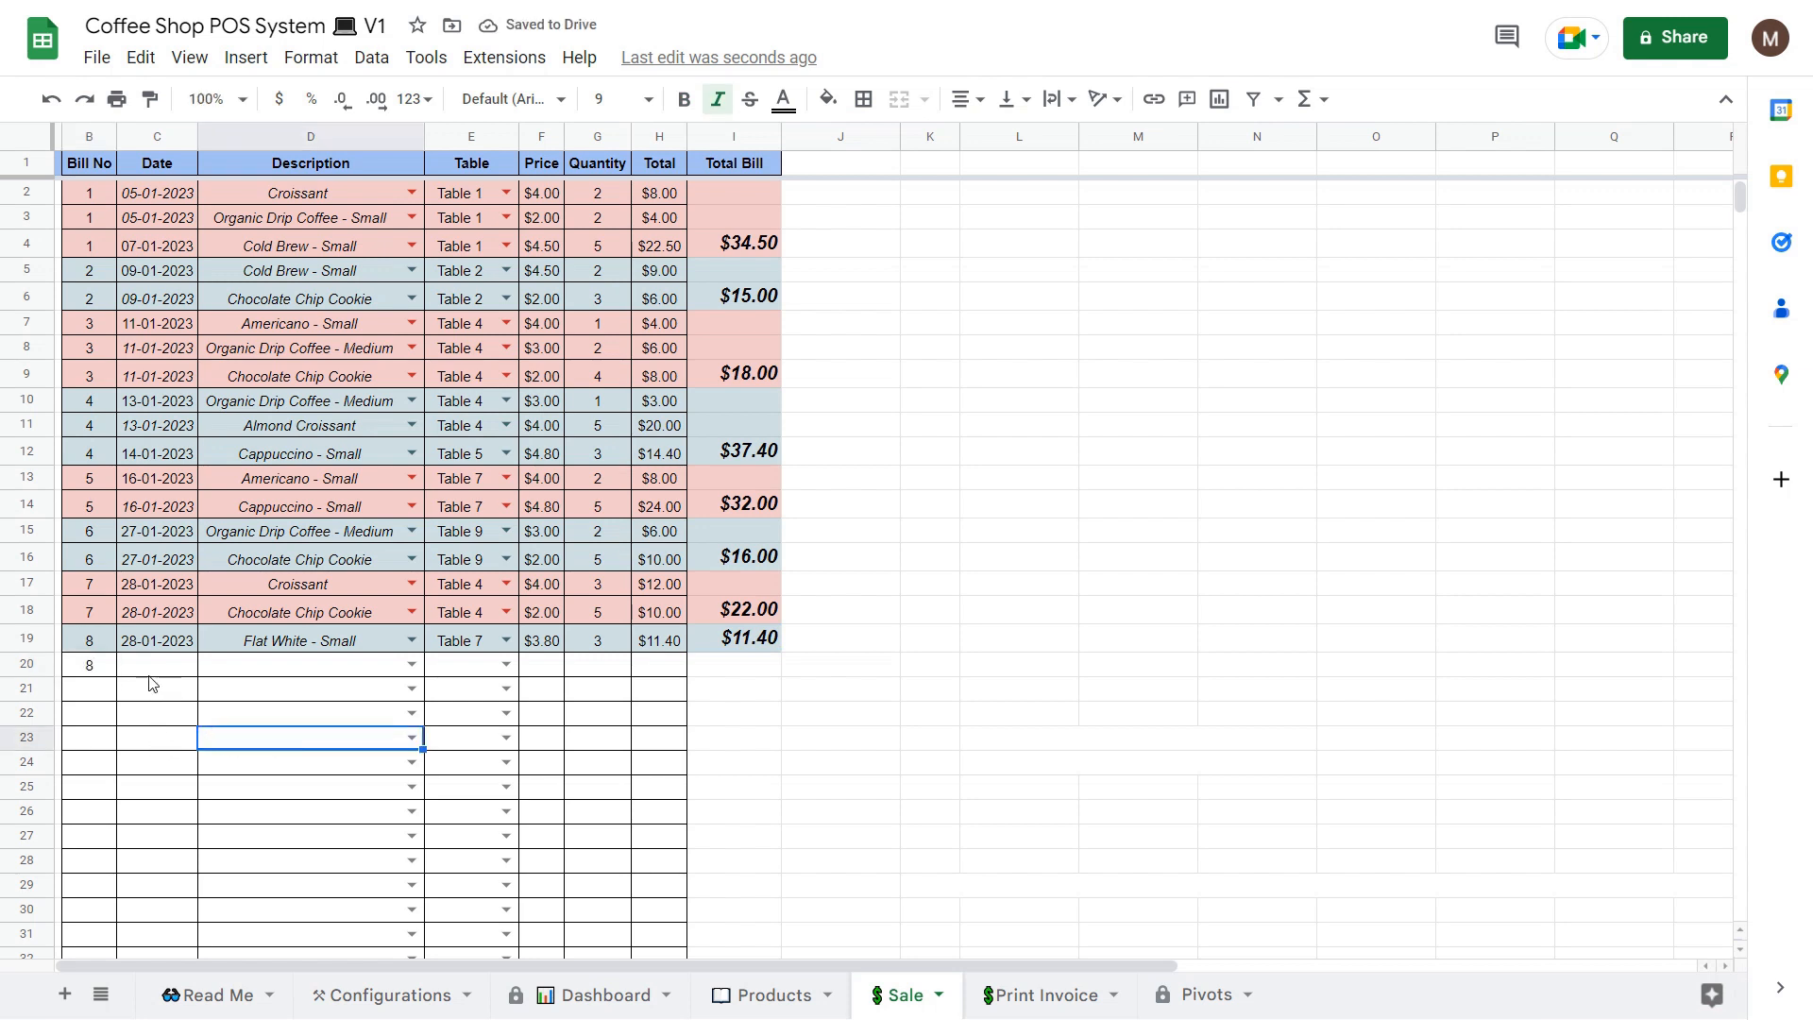
pyautogui.click(243, 719)
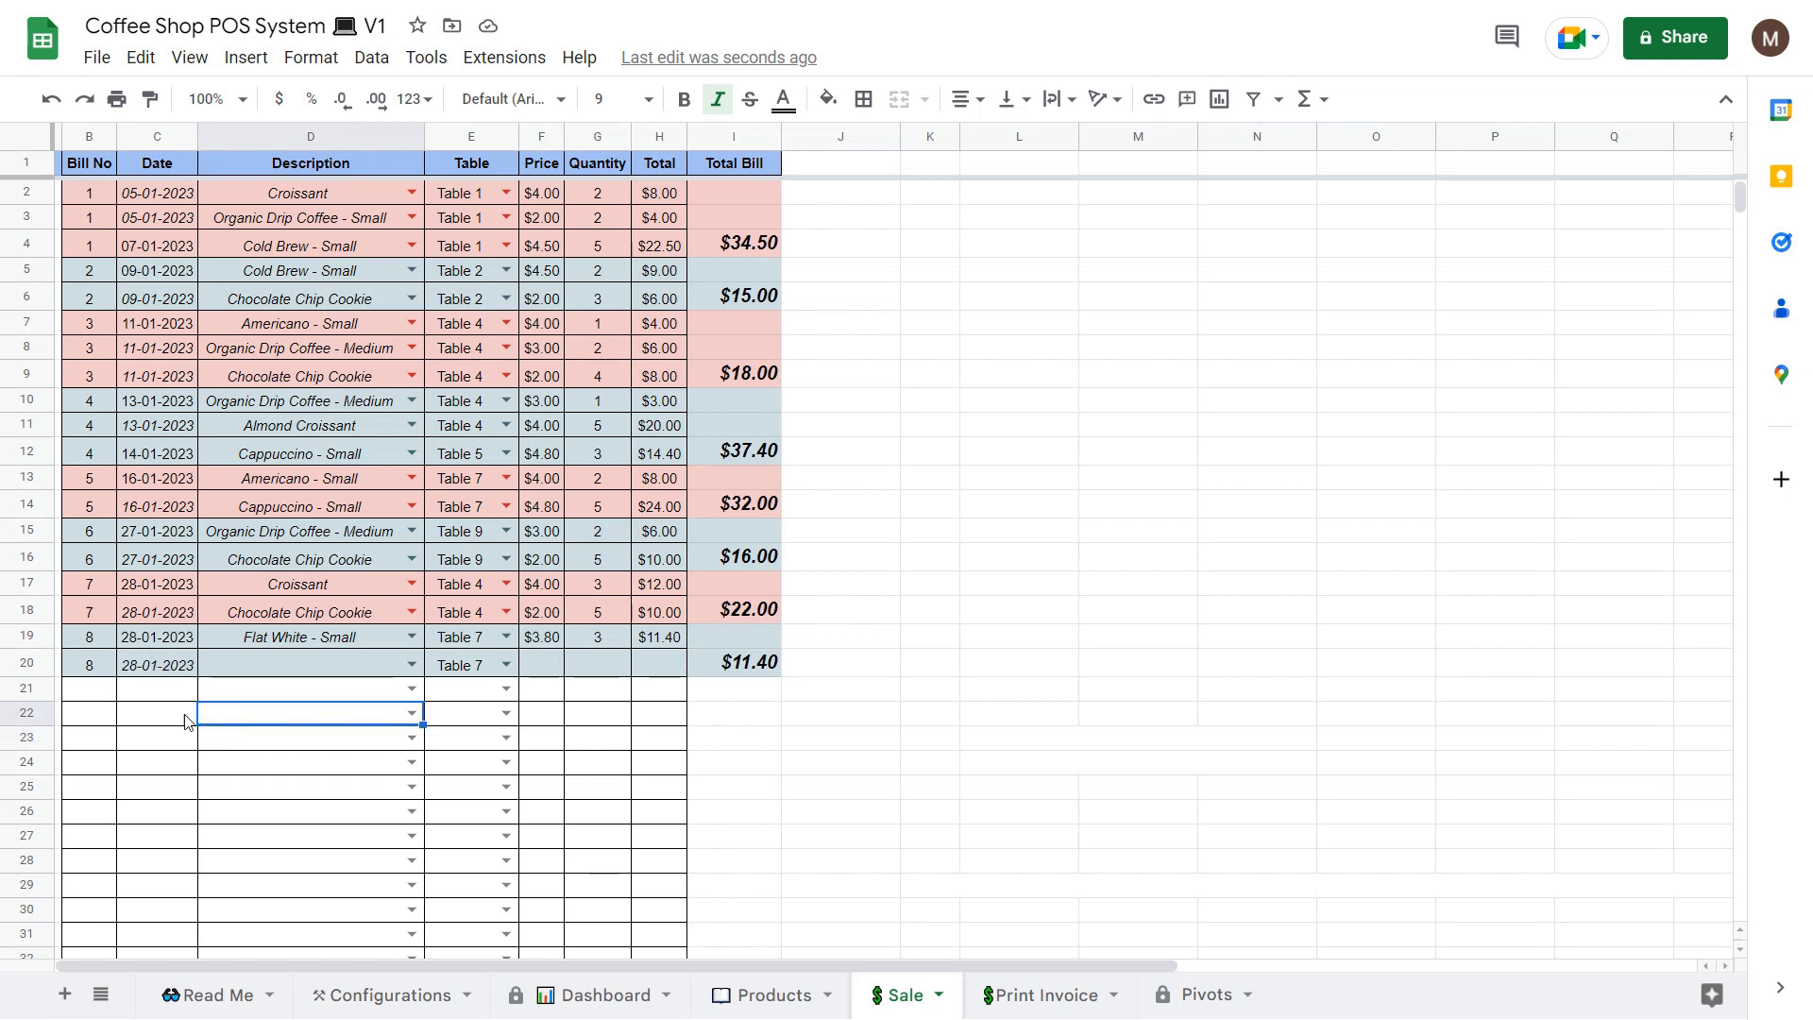
pyautogui.click(157, 665)
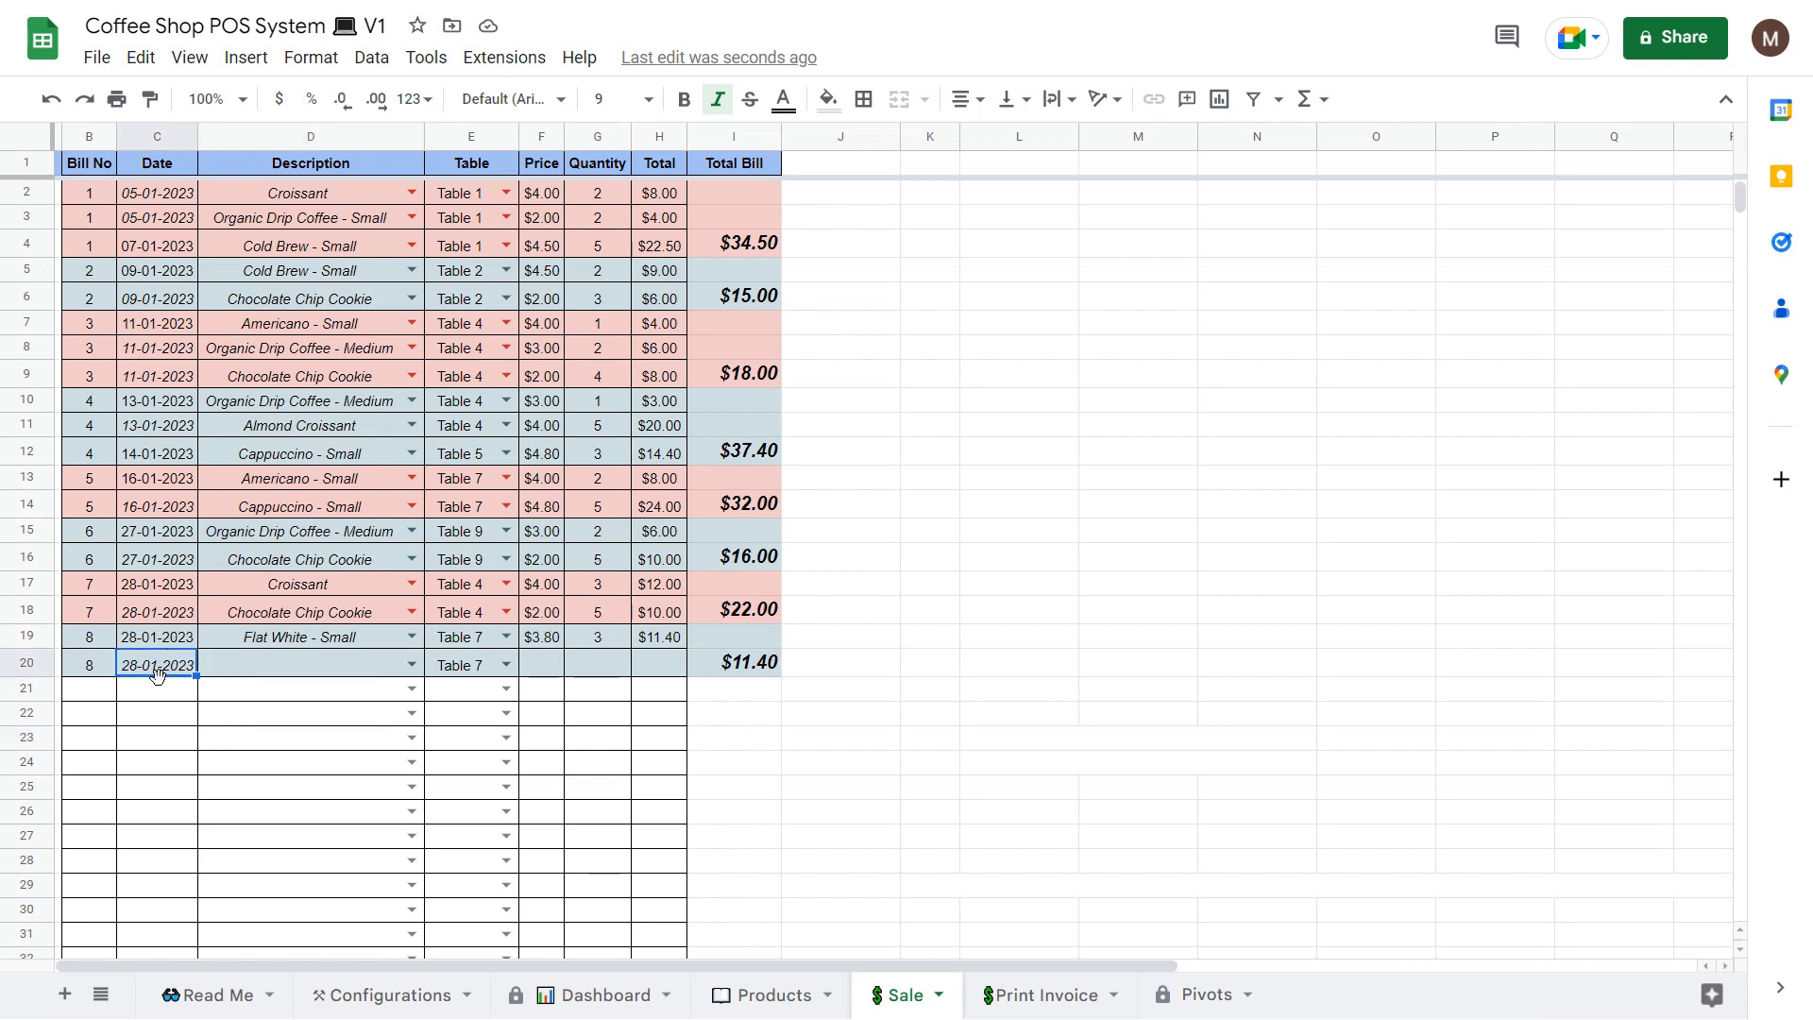
pyautogui.click(280, 756)
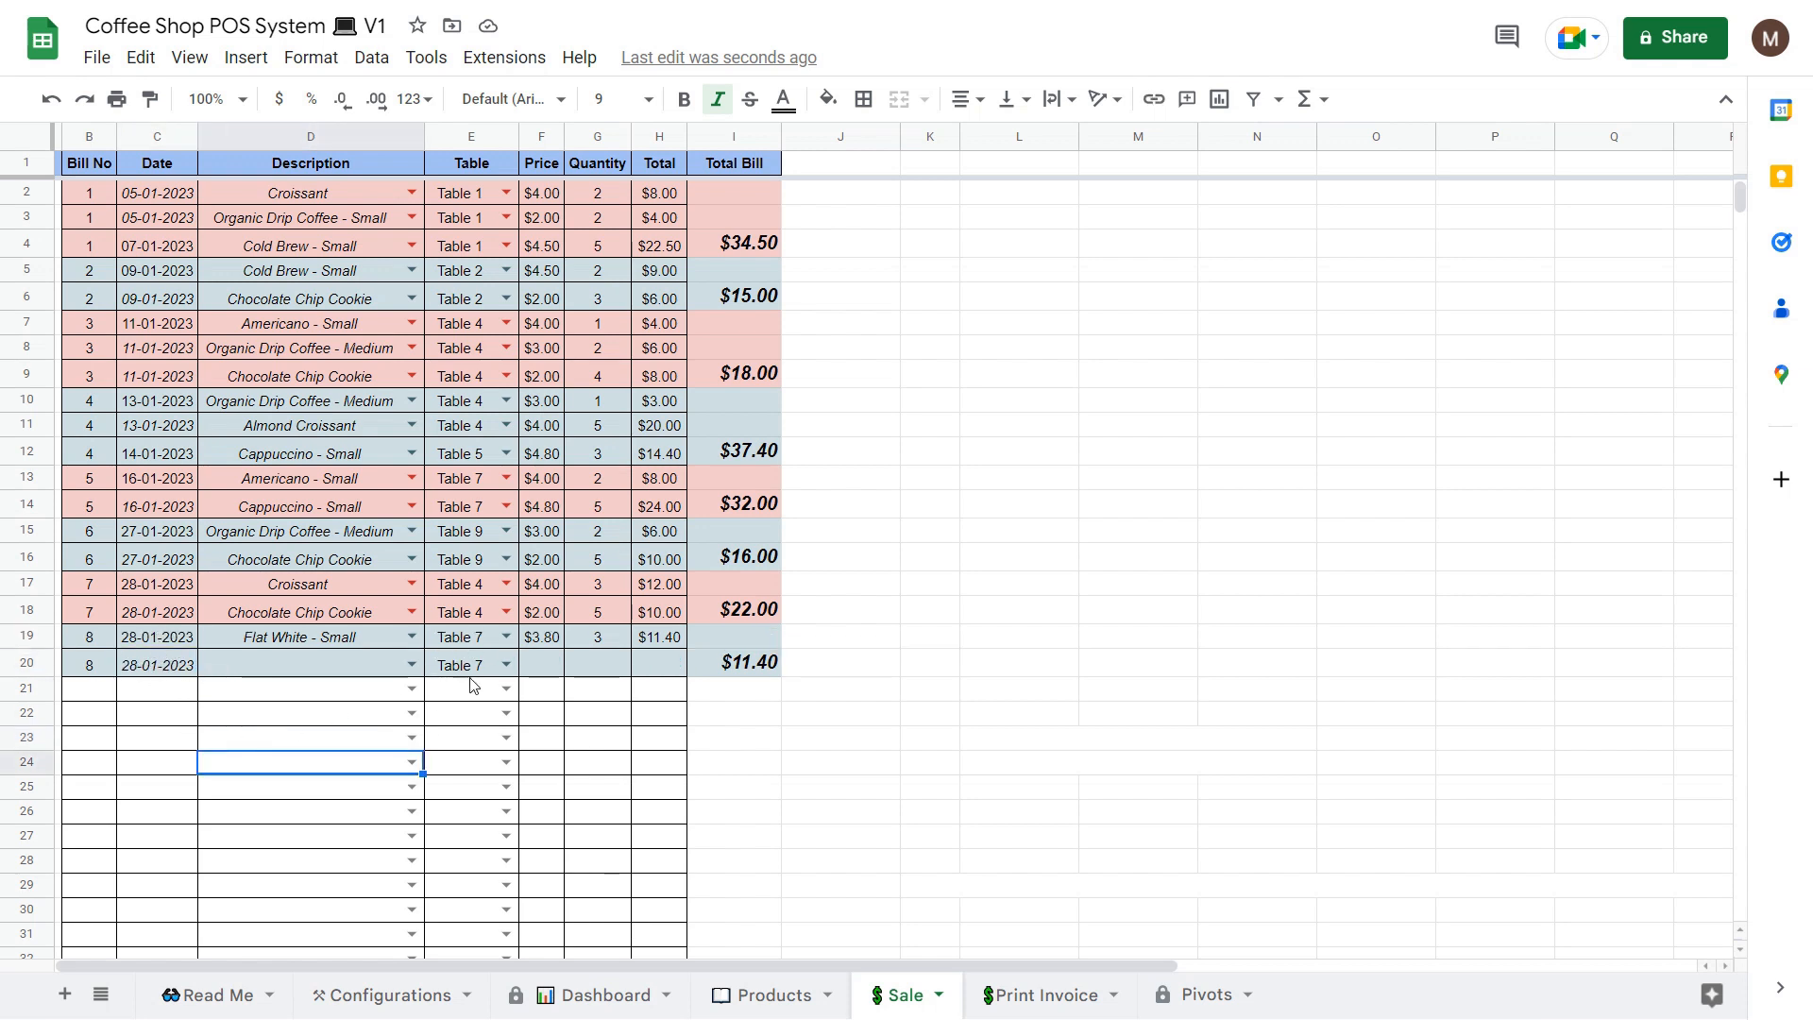
# Choose Chocolate Chip Cookie as the description of the bill 8 entry in row 20.
pyautogui.click(300, 668)
pyautogui.click(412, 665)
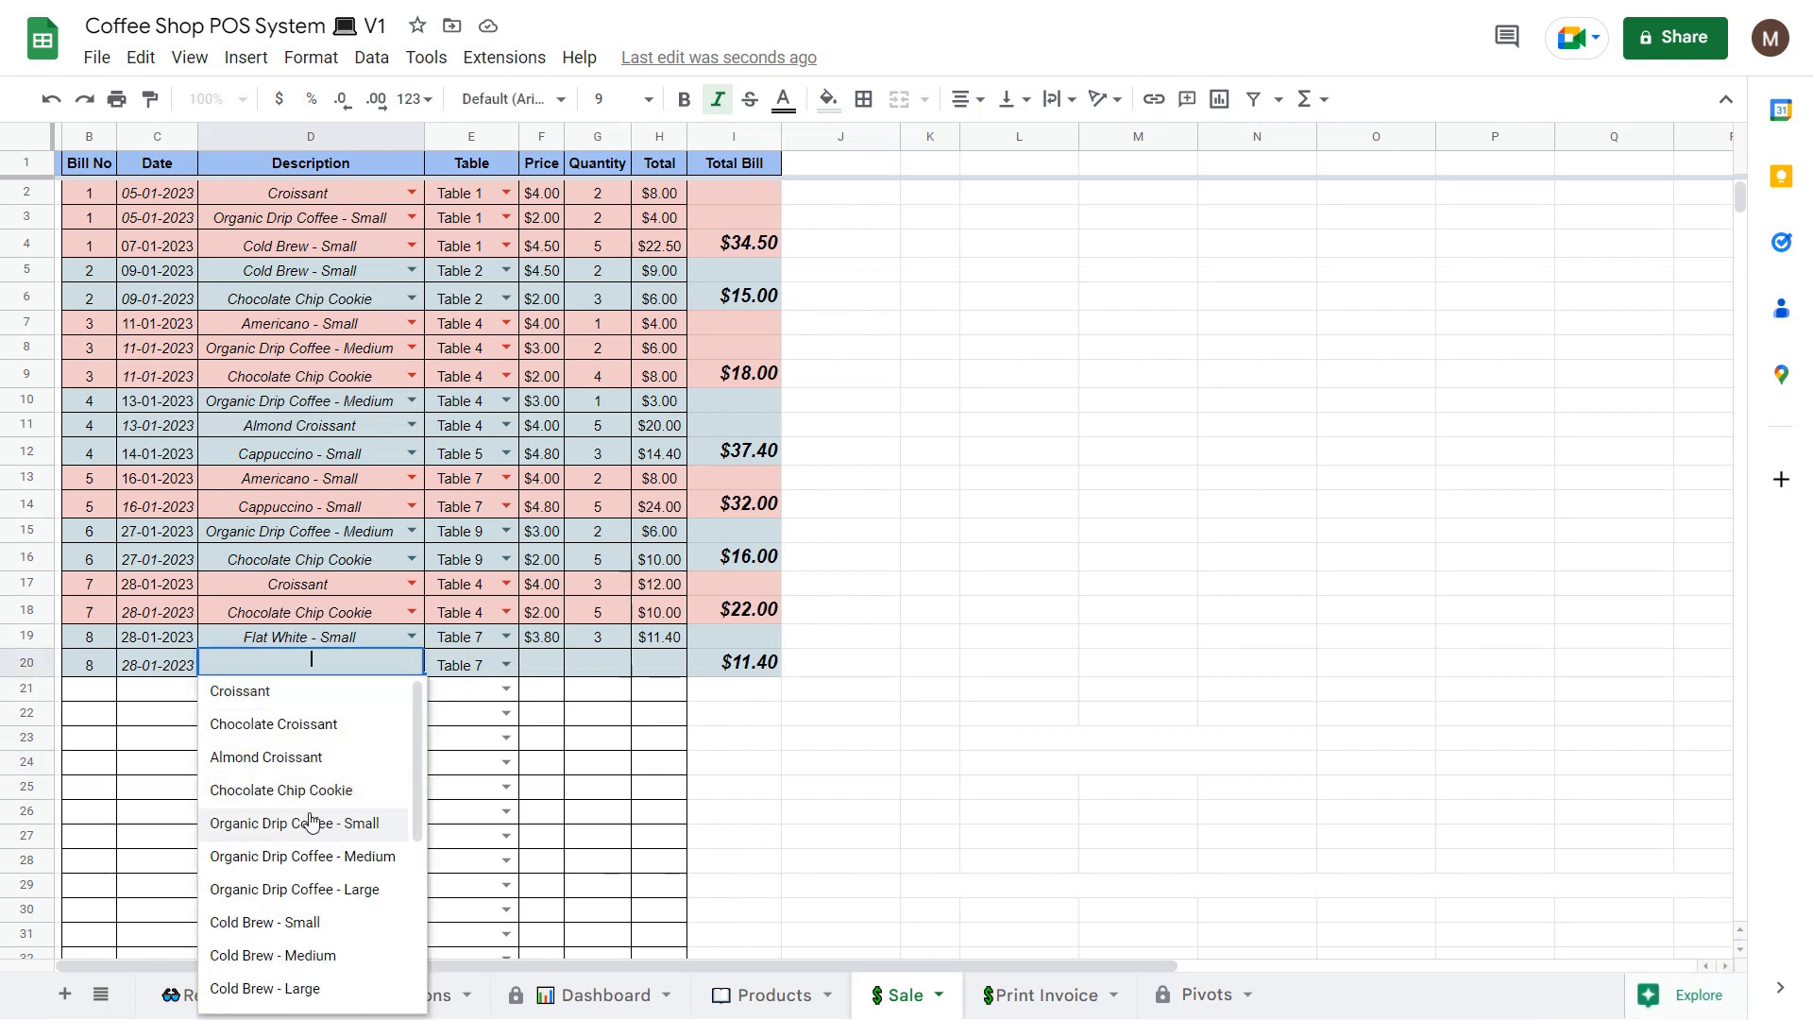
pyautogui.click(270, 799)
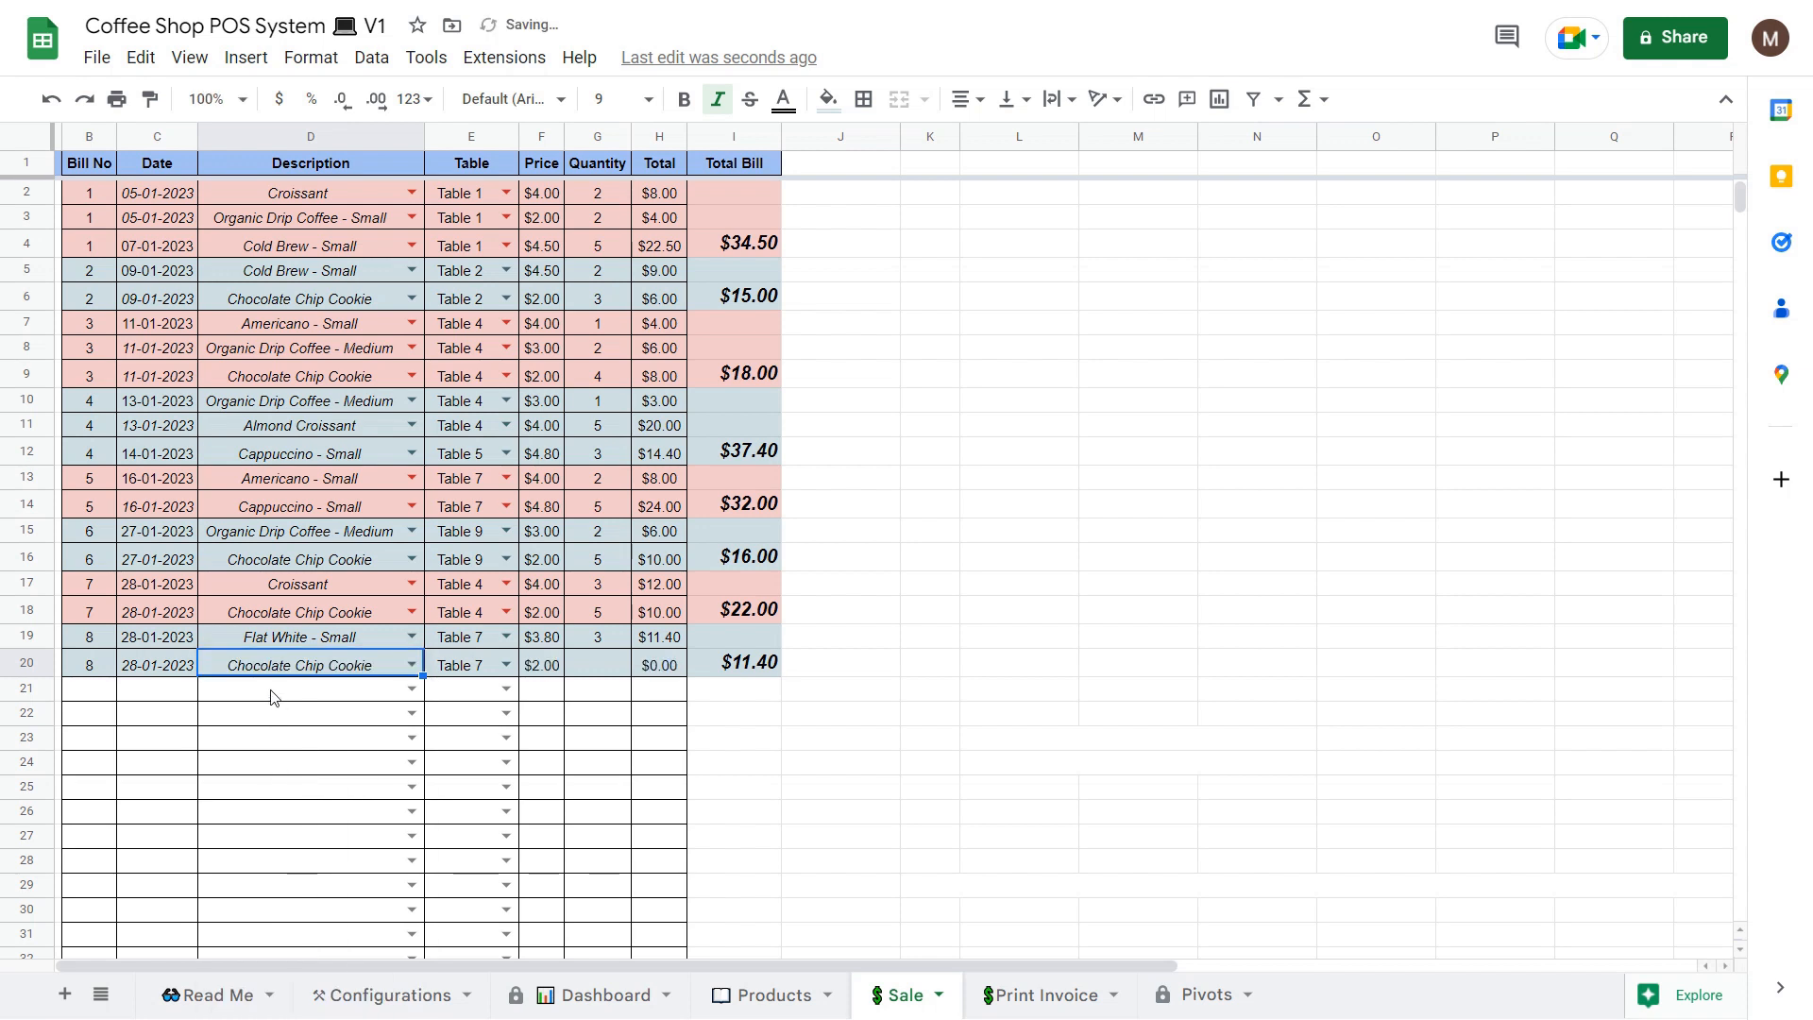
pyautogui.click(712, 735)
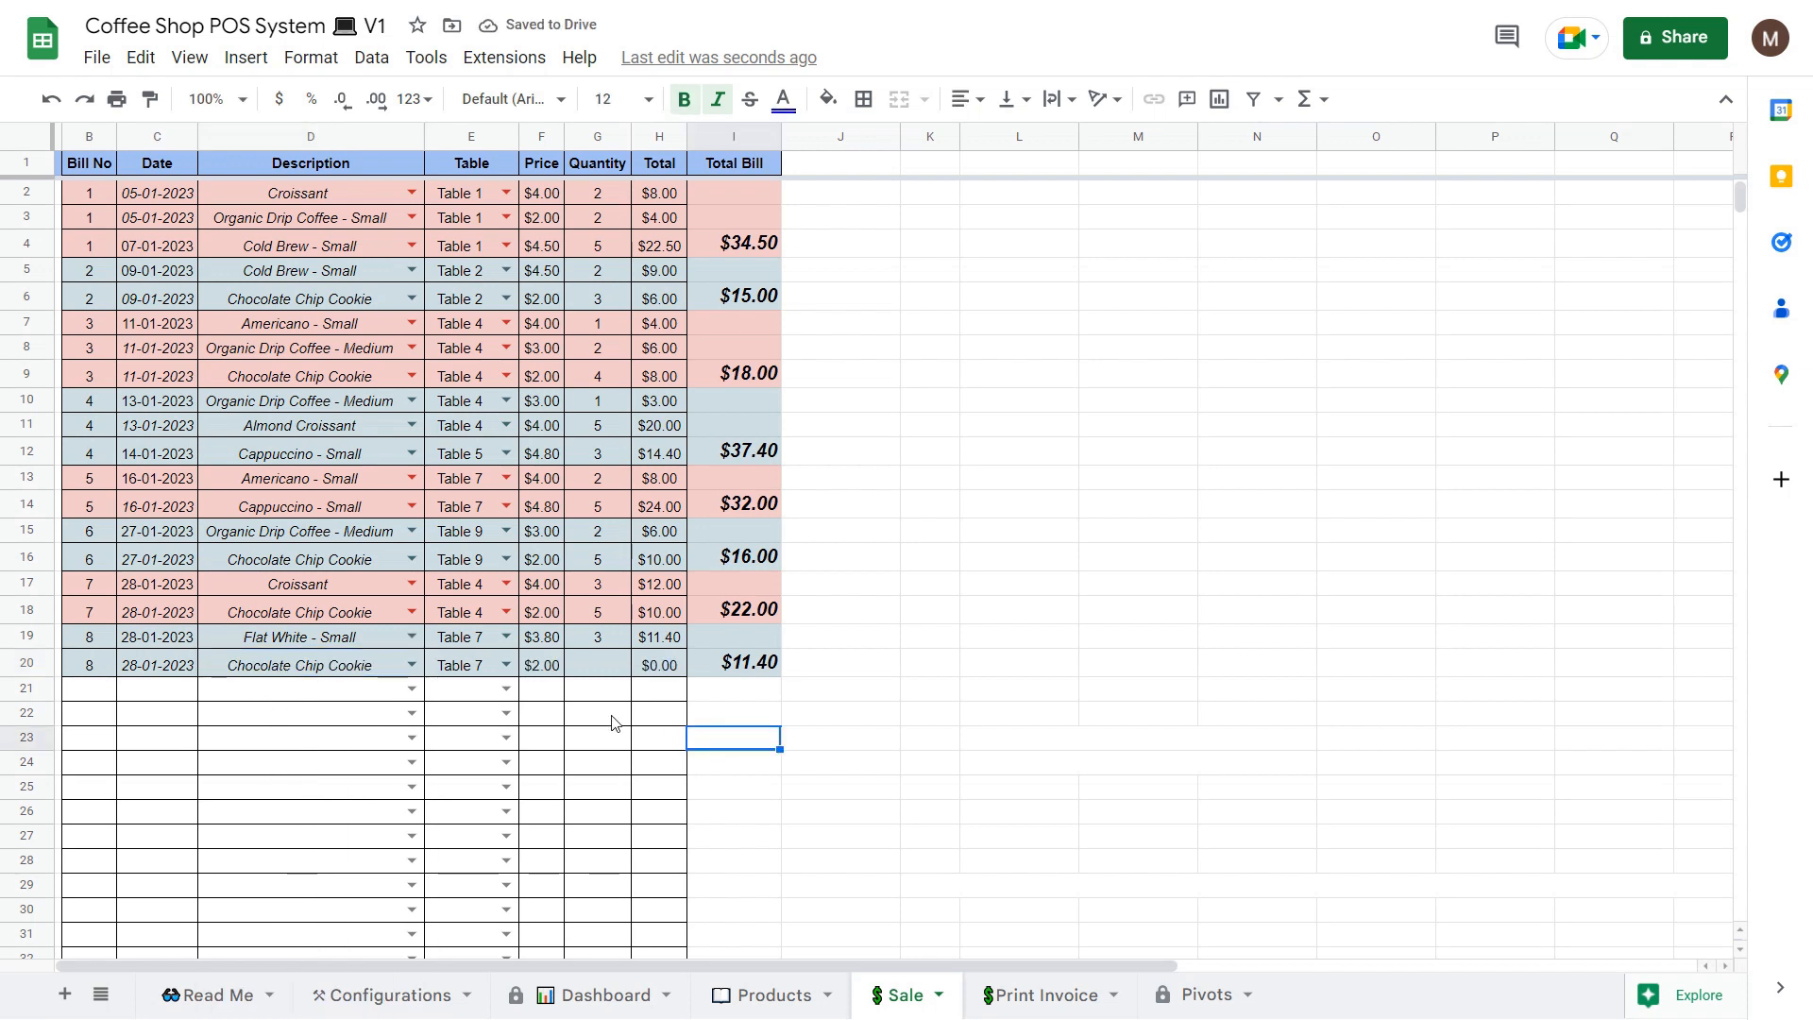
# Set the quantity of the Chocolate Chip Cookie entry in row 20 to 6 and check the bill's total.
pyautogui.click(596, 670)
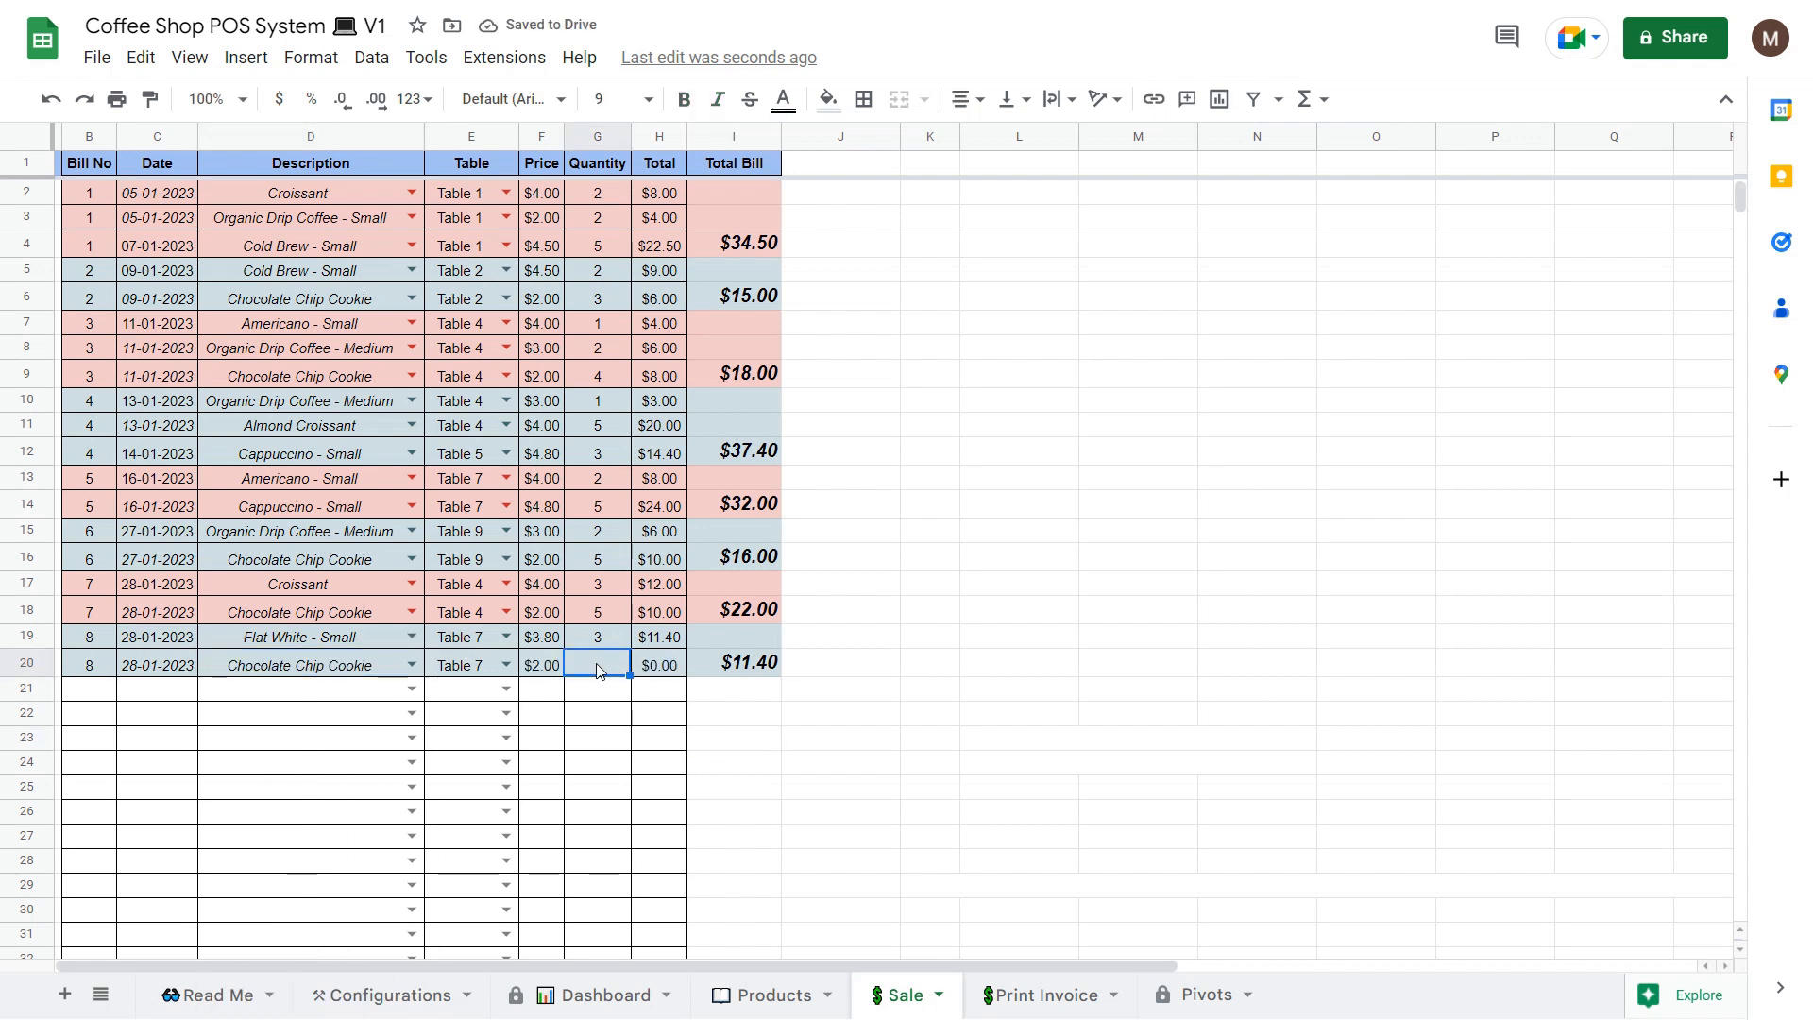
pyautogui.write('6')
pyautogui.click(791, 741)
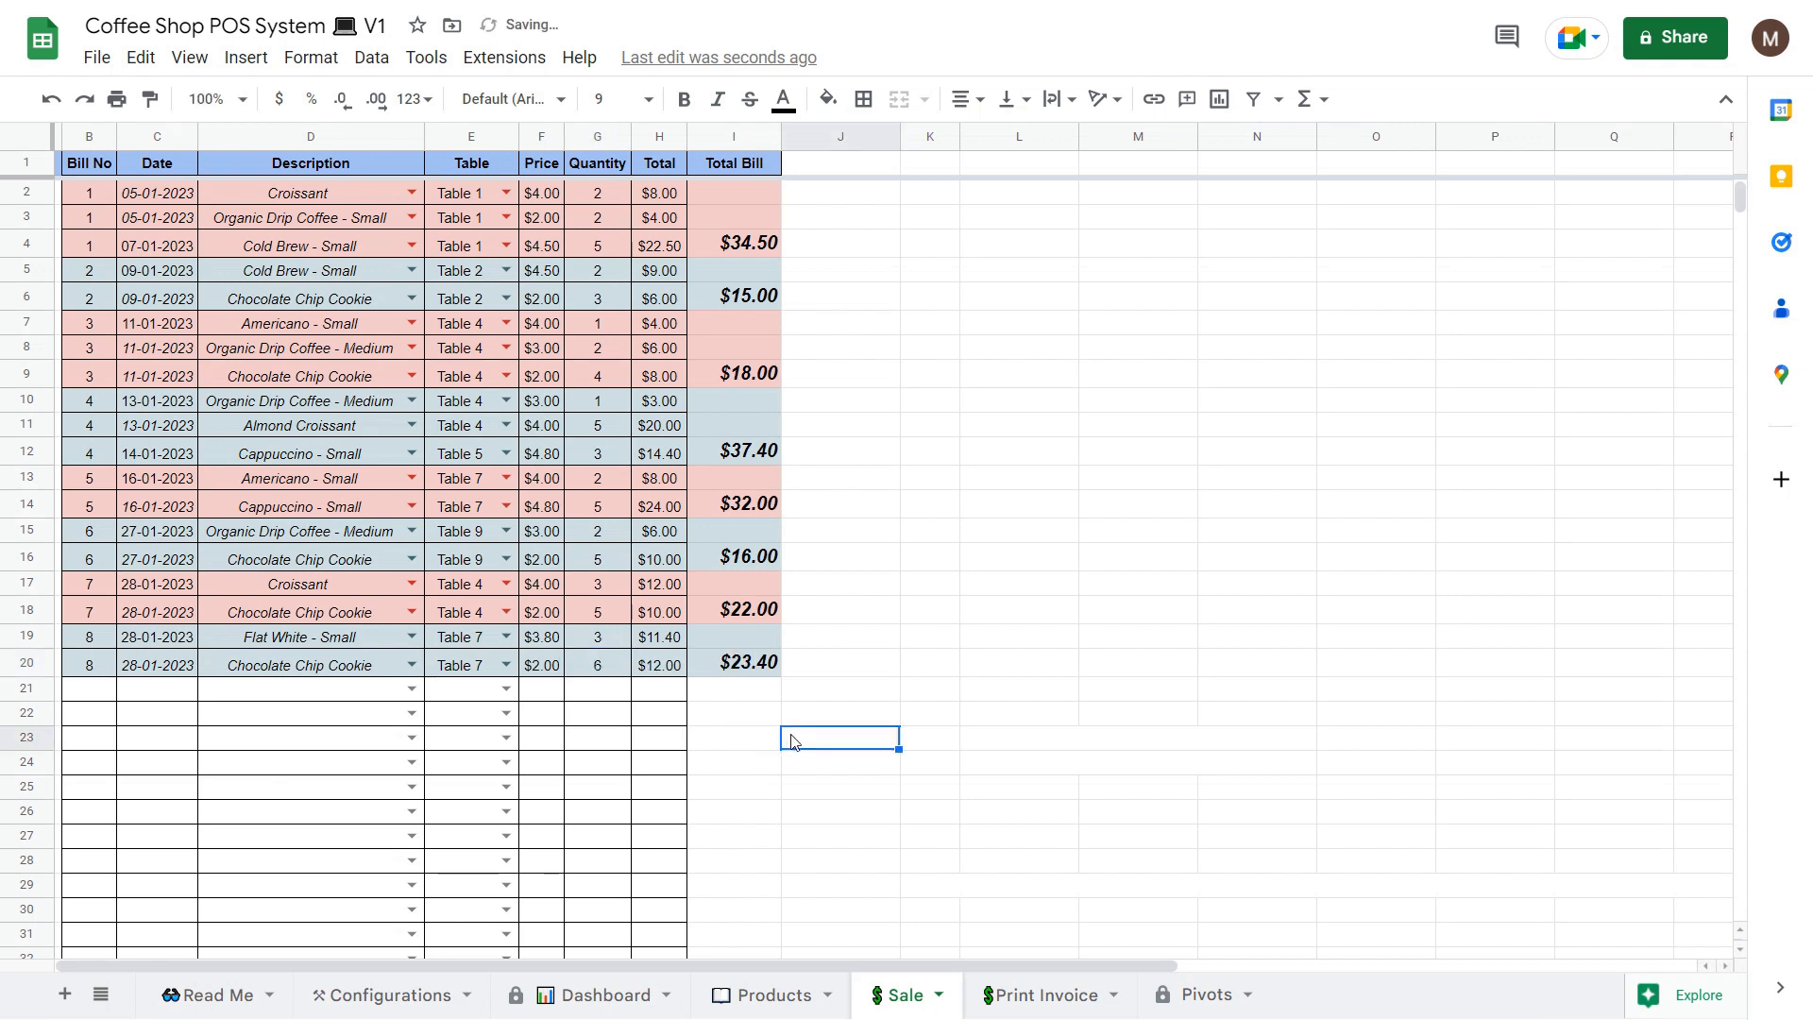
pyautogui.click(748, 664)
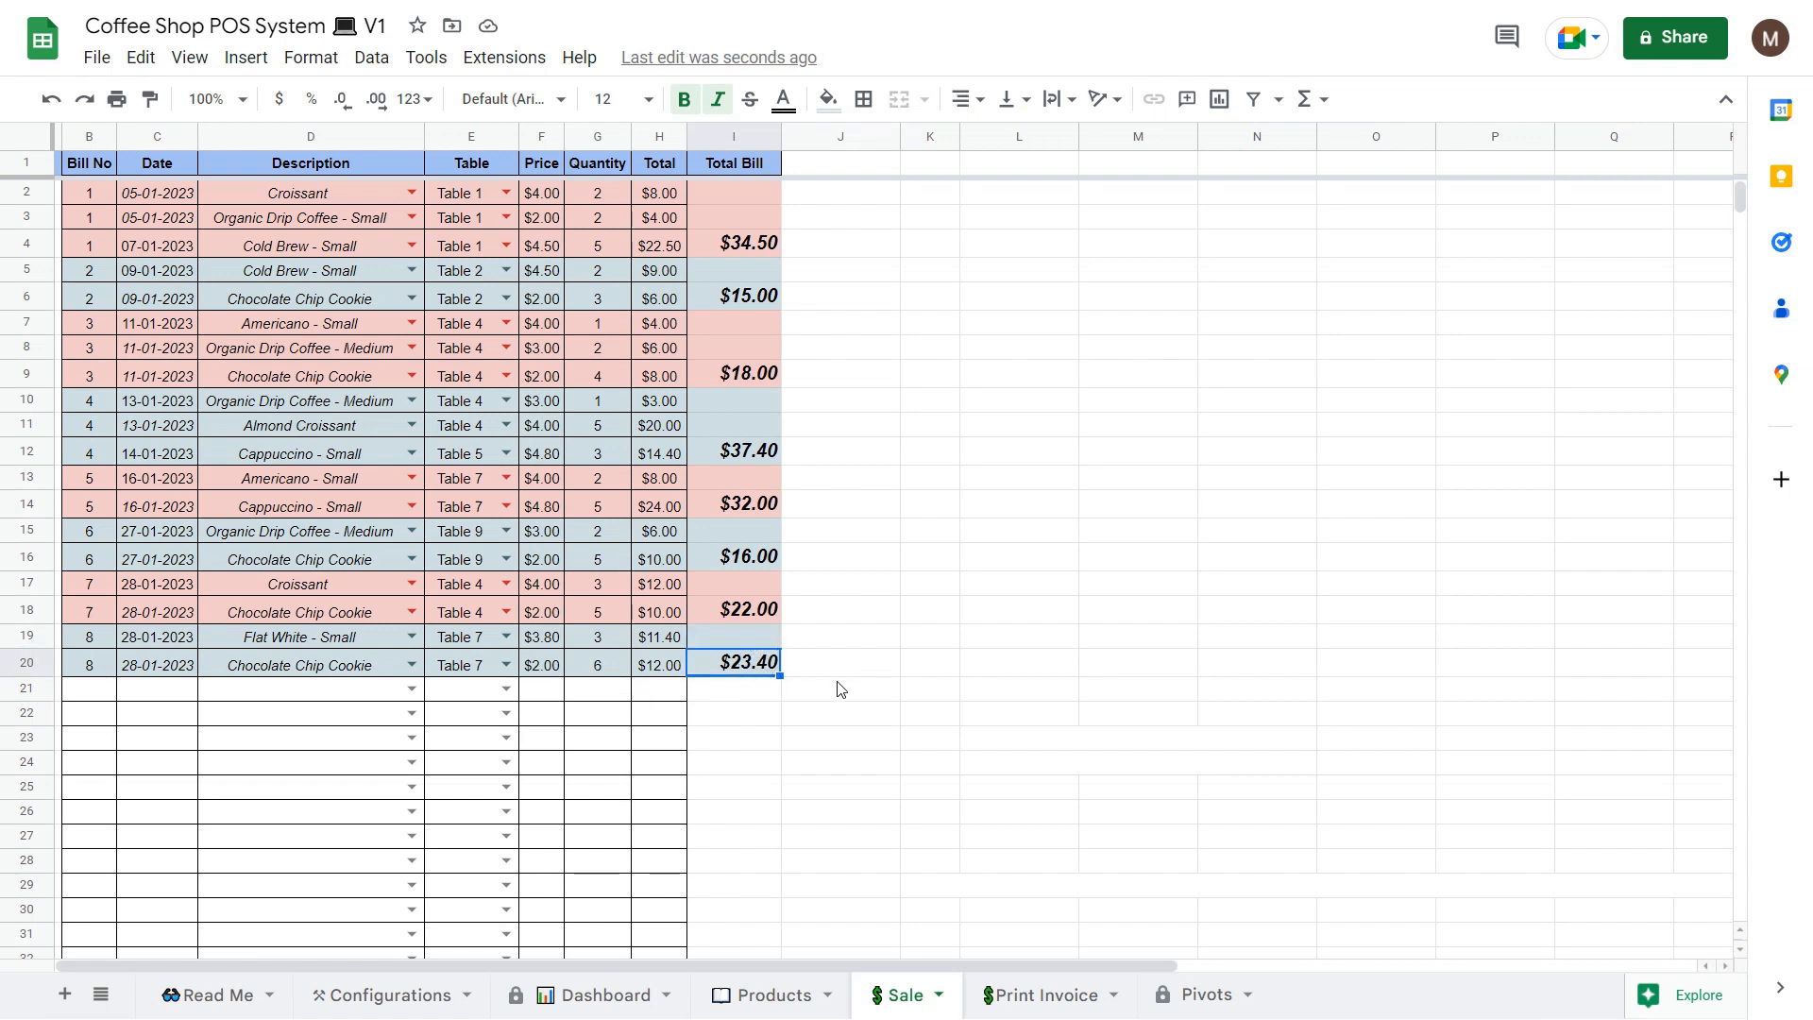
pyautogui.click(843, 736)
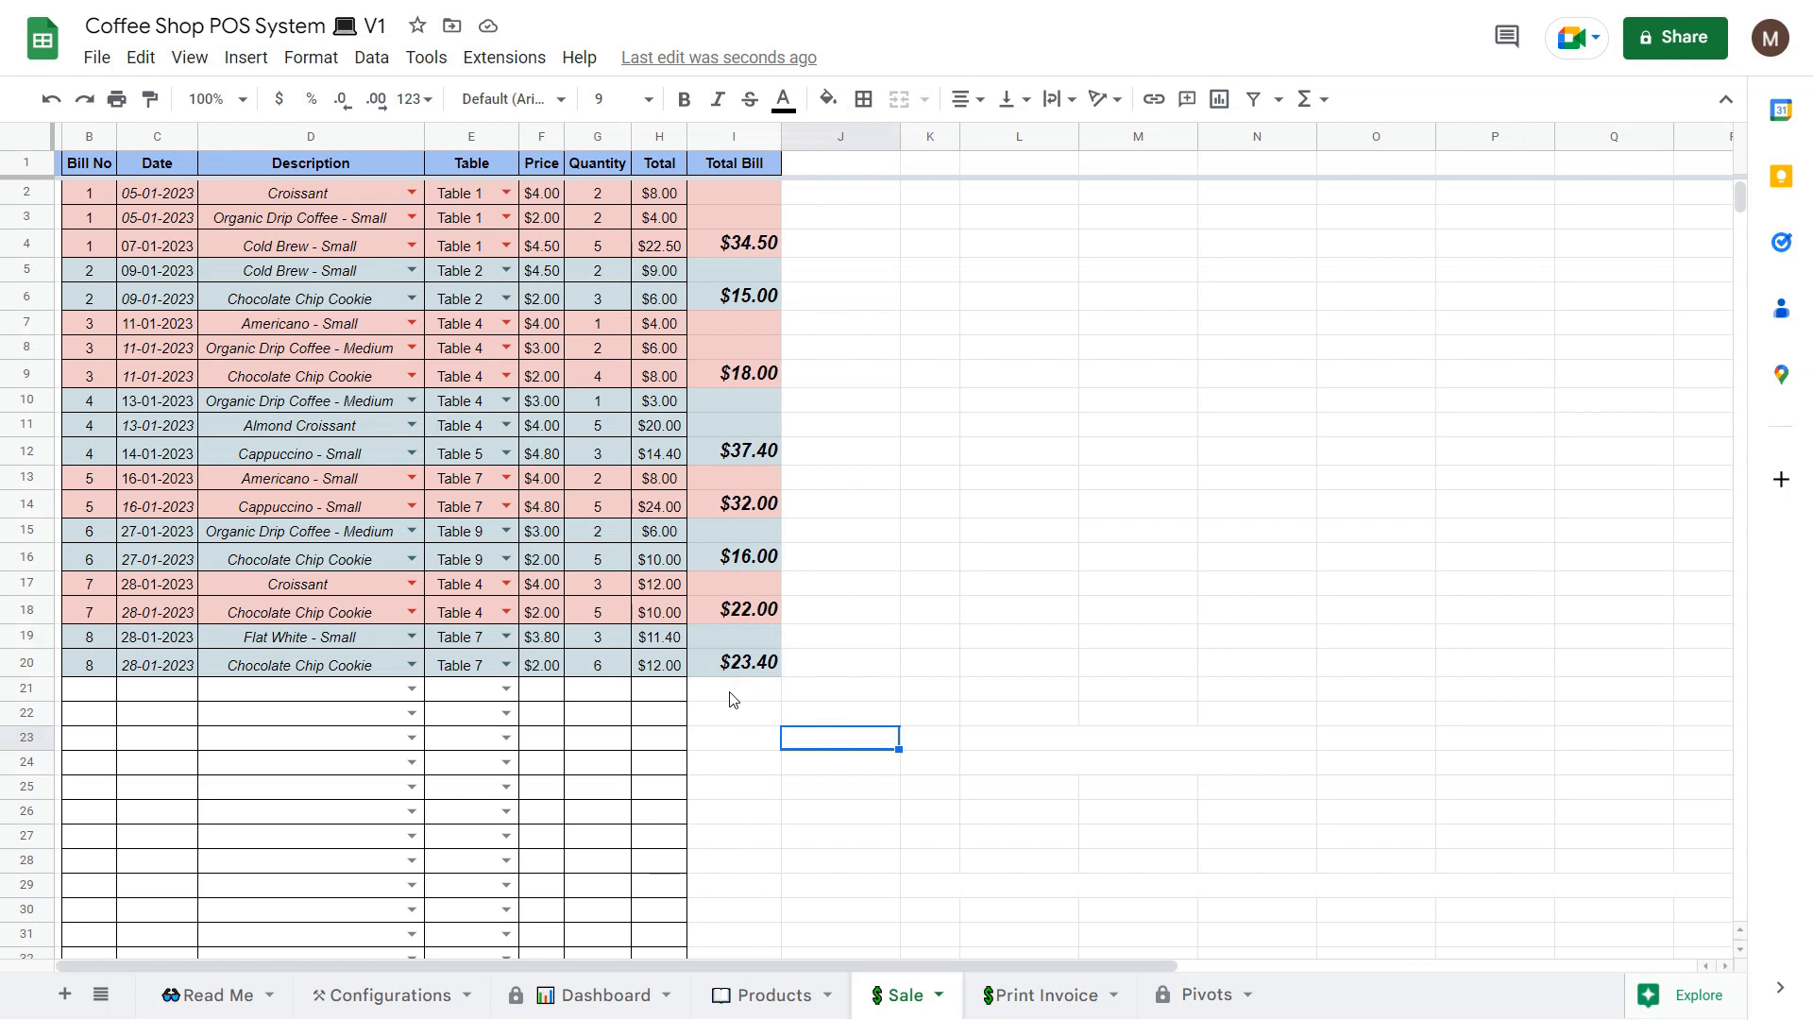
pyautogui.click(733, 692)
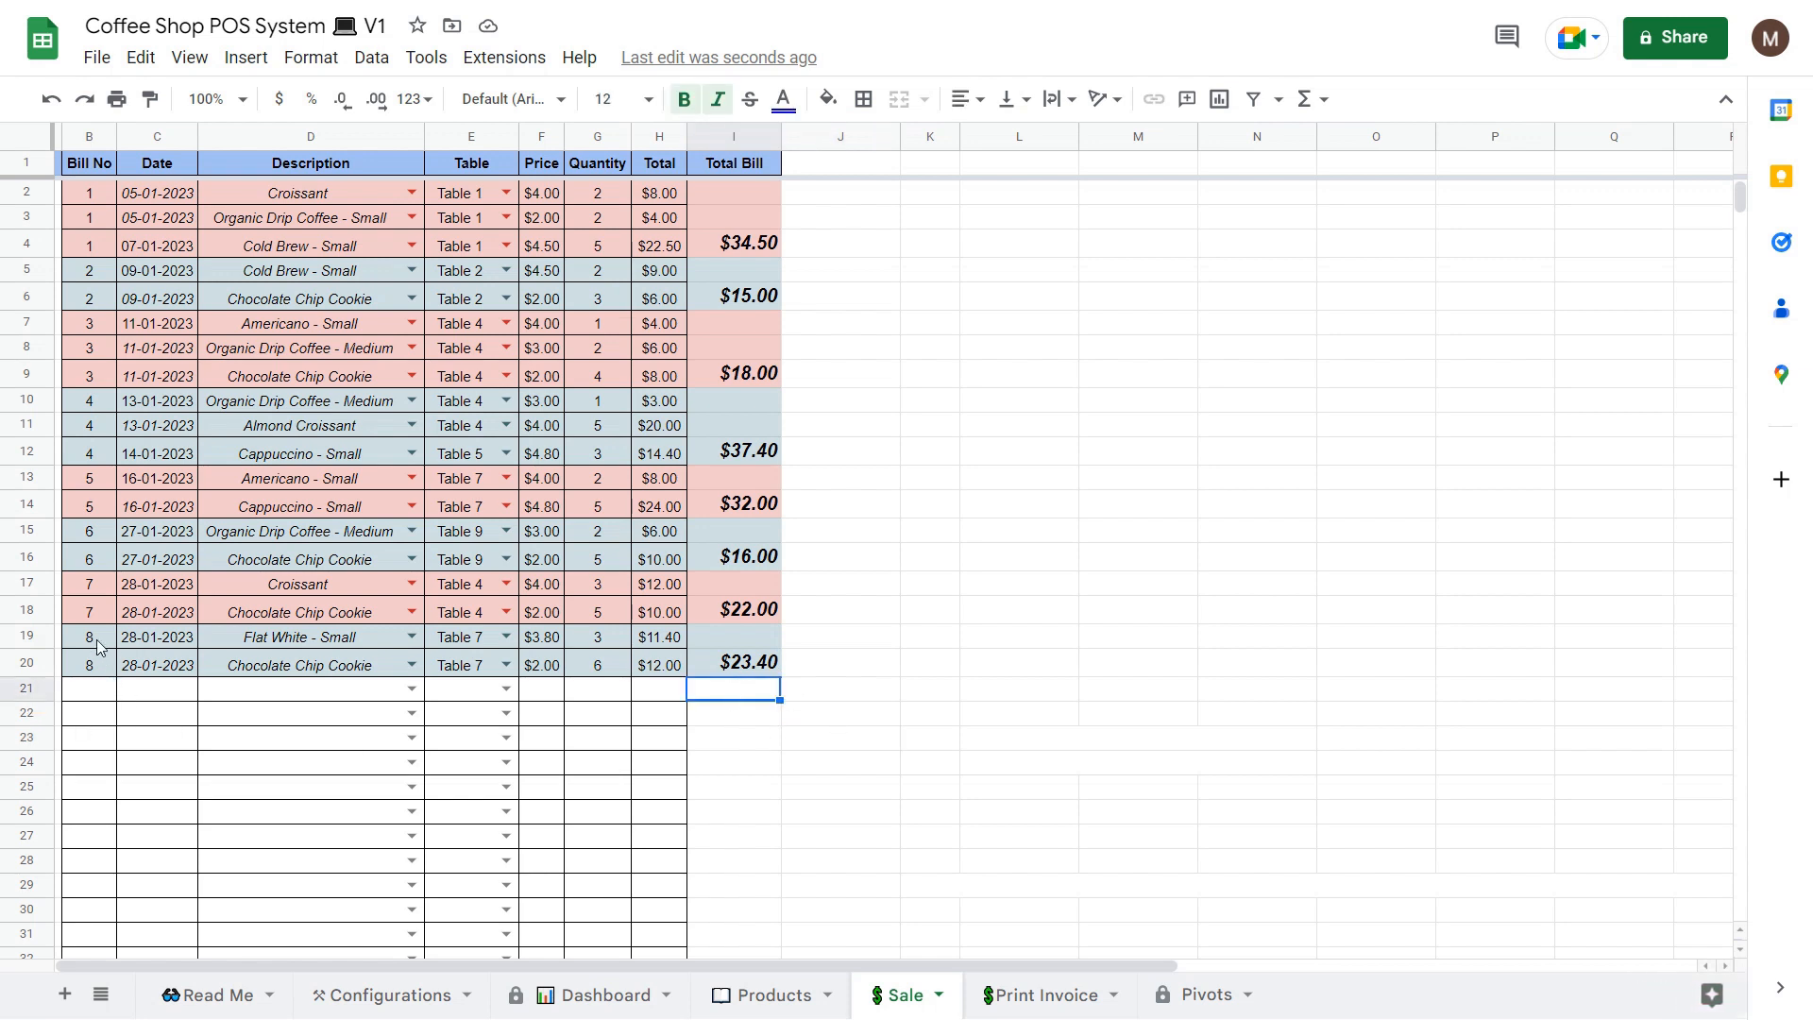
pyautogui.click(883, 763)
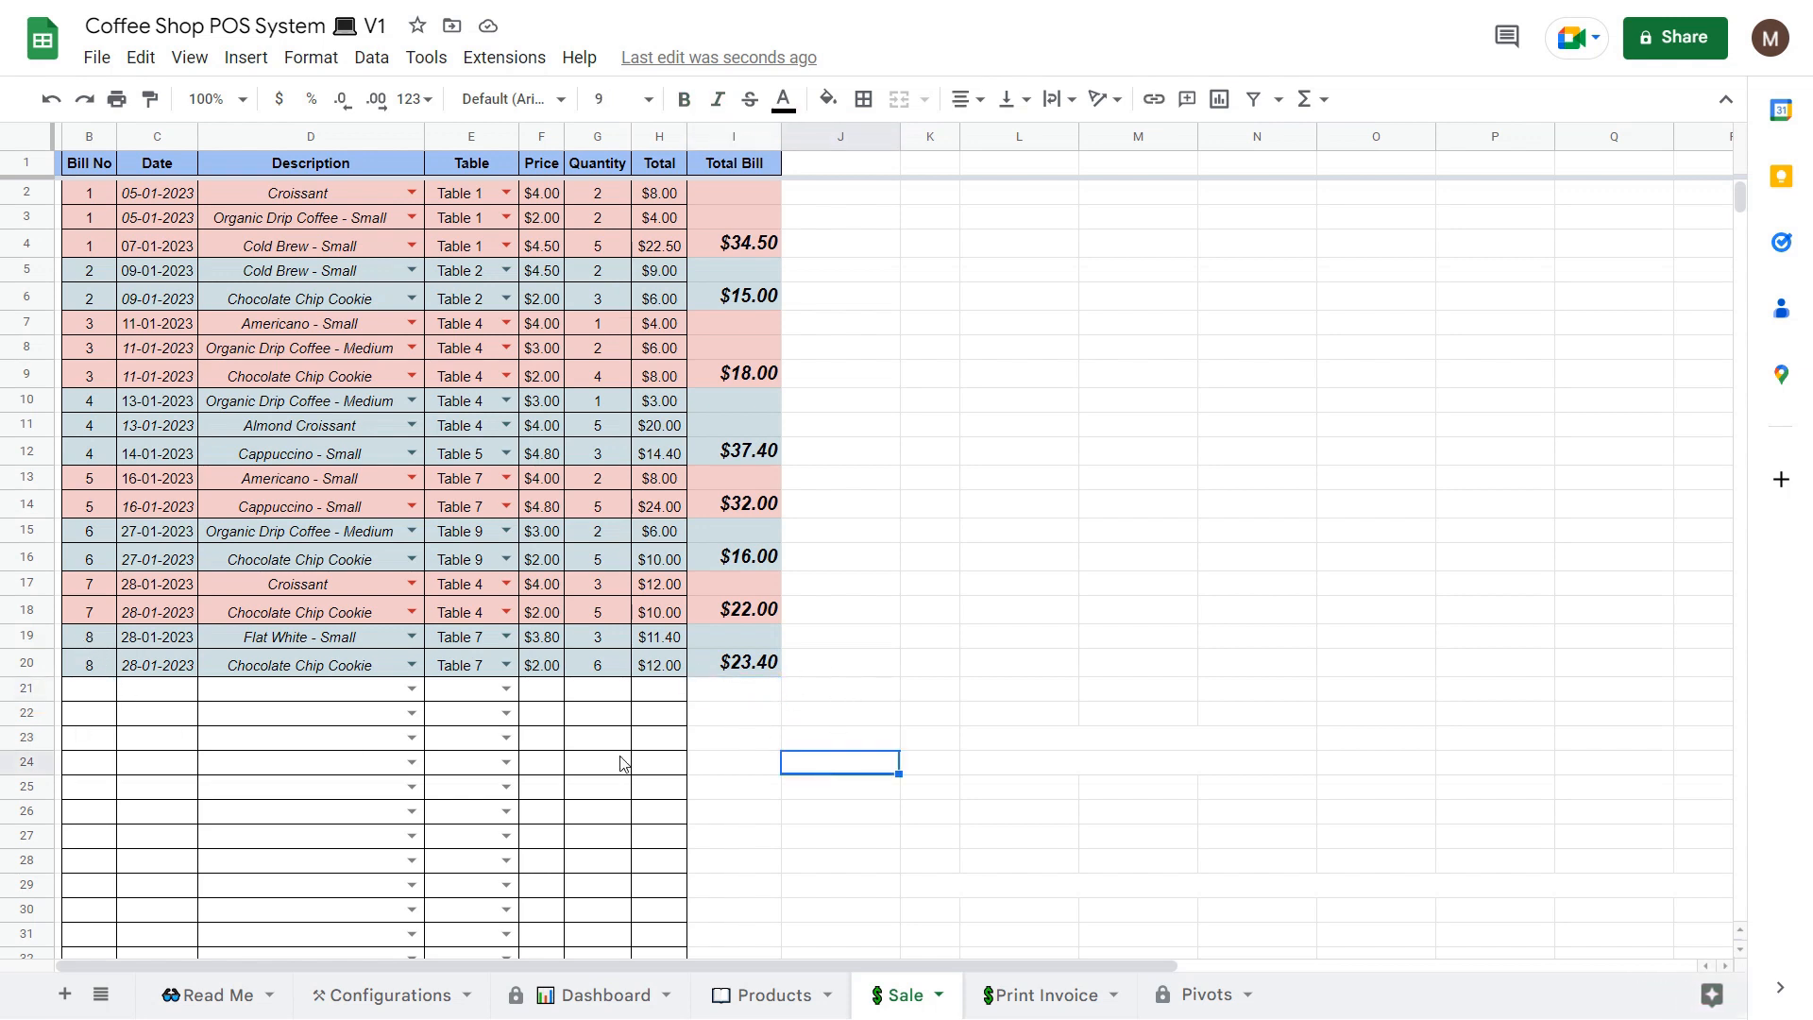
# Add a third line to the same bill by entering bill number 8 in row 21.
pyautogui.click(93, 697)
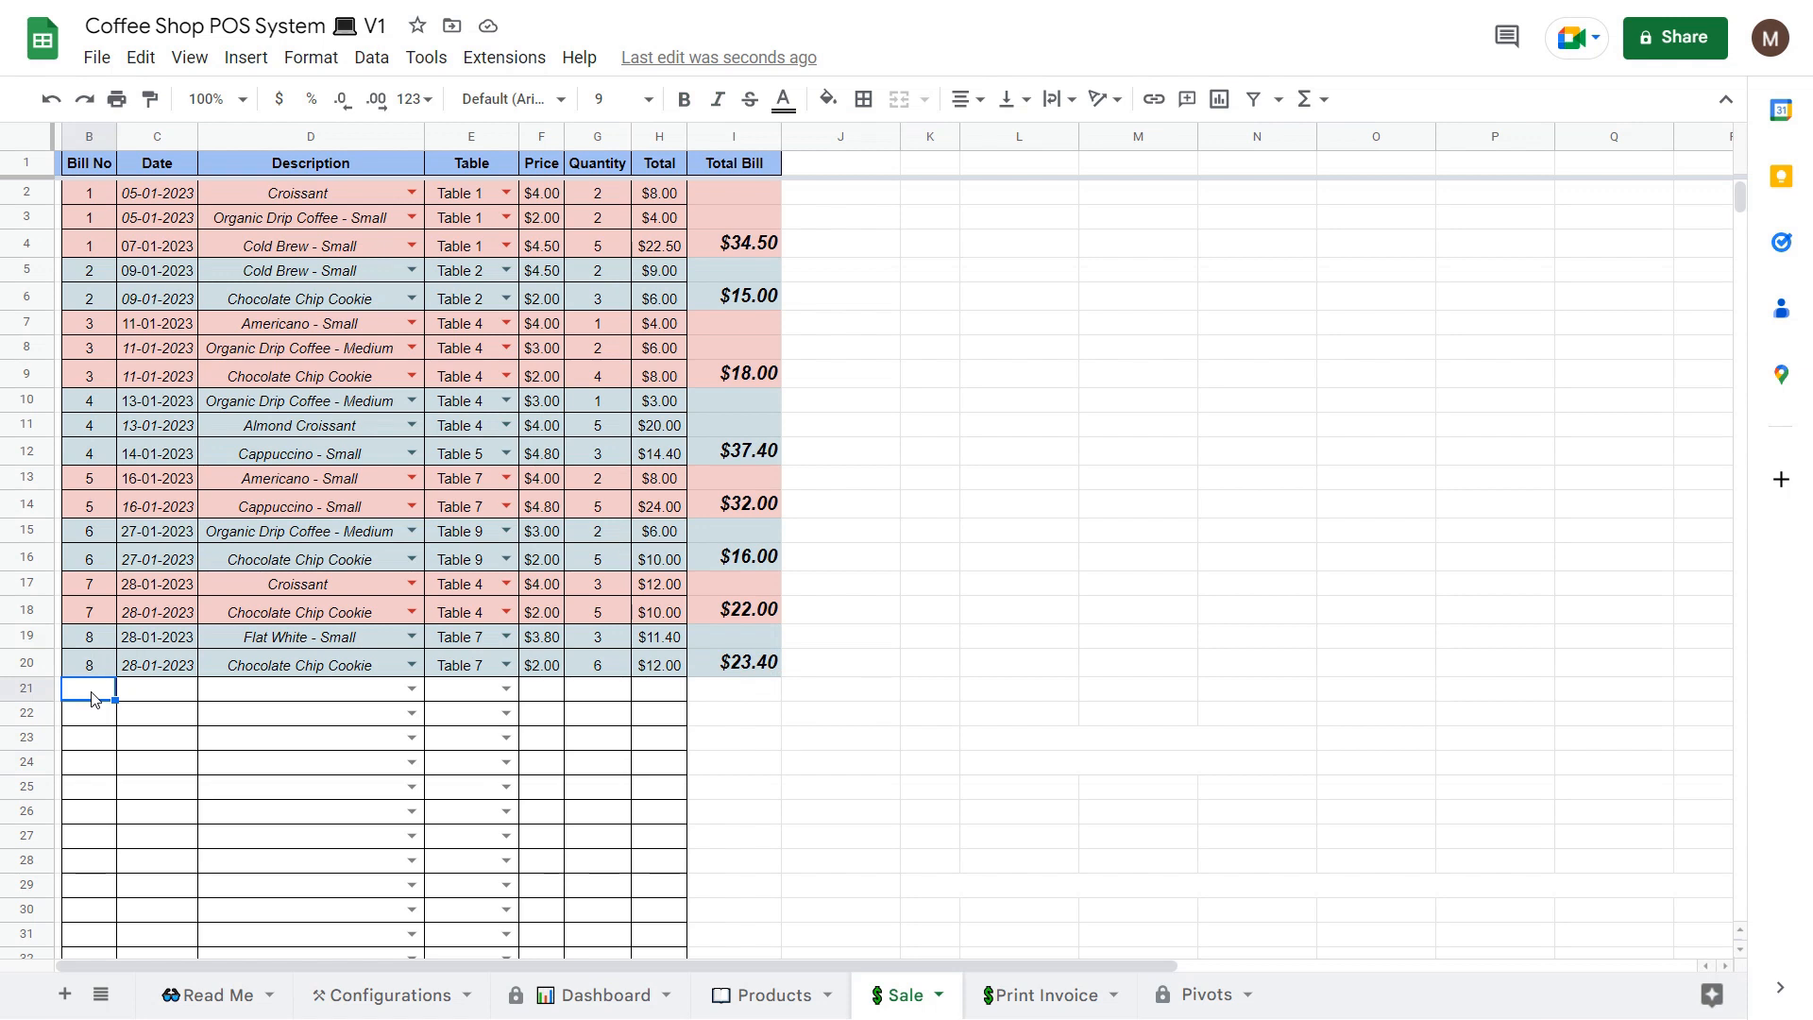
pyautogui.write('8')
pyautogui.click(274, 780)
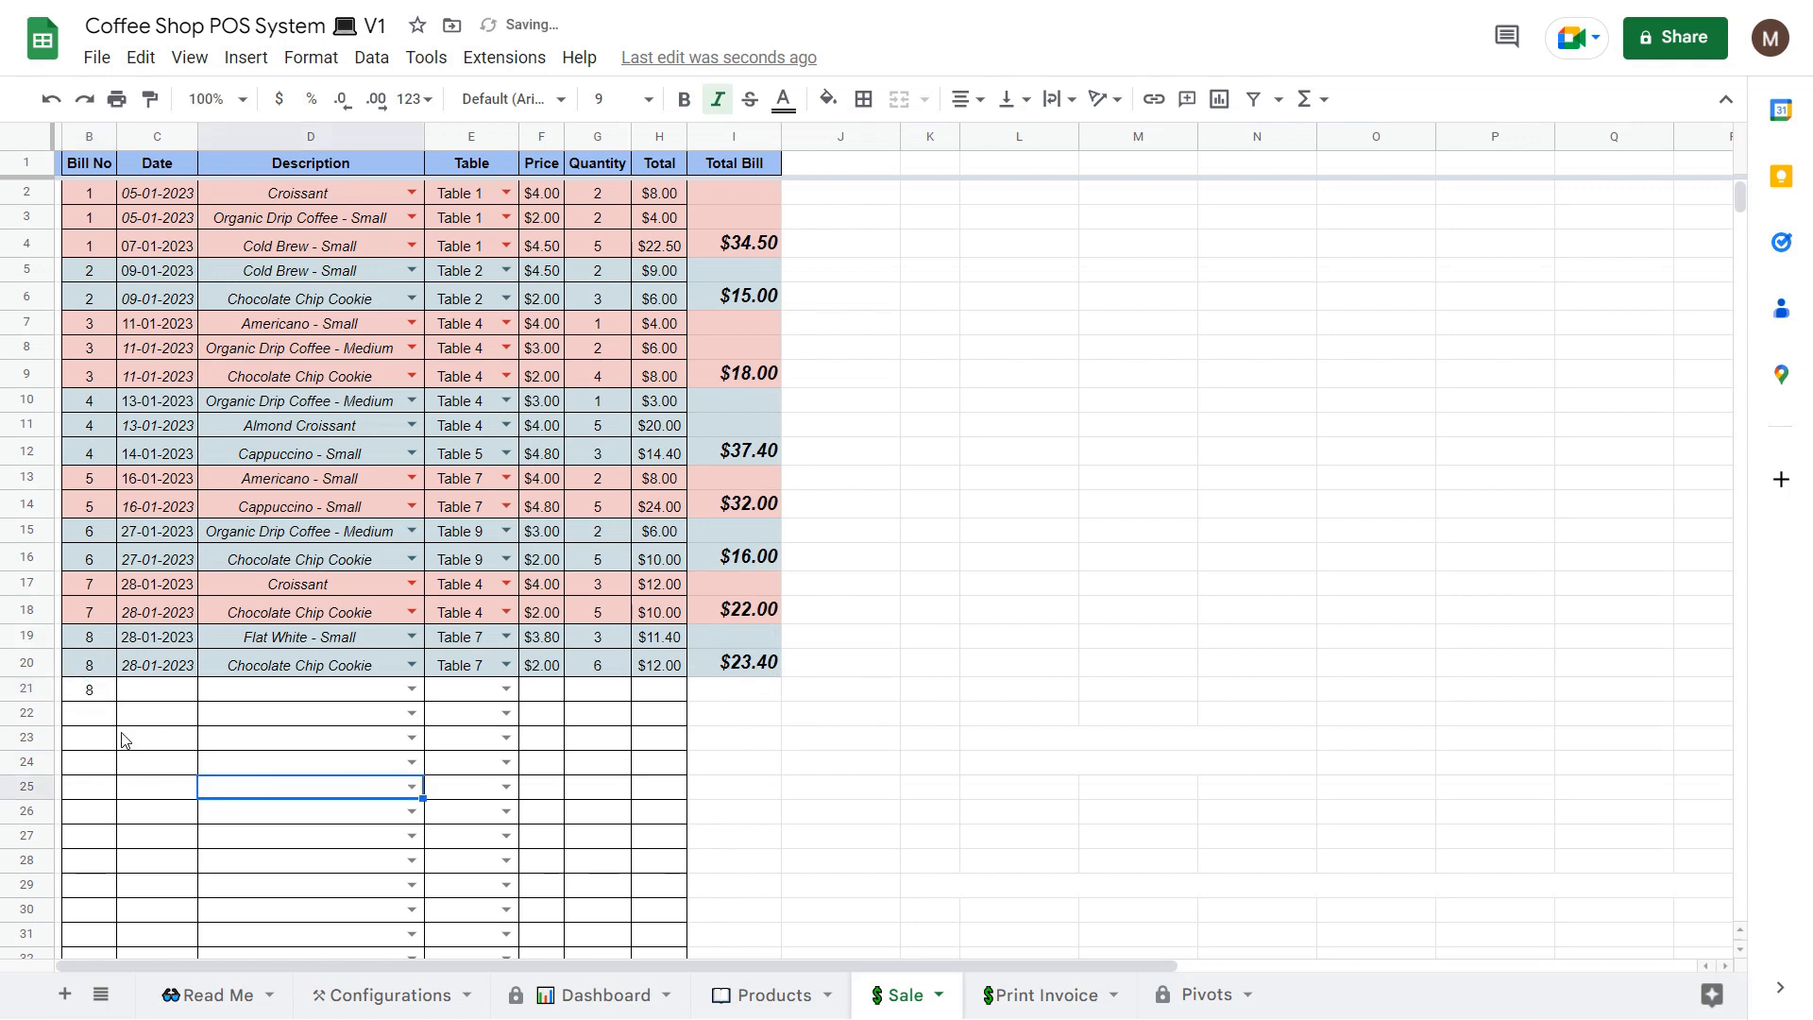
pyautogui.click(257, 743)
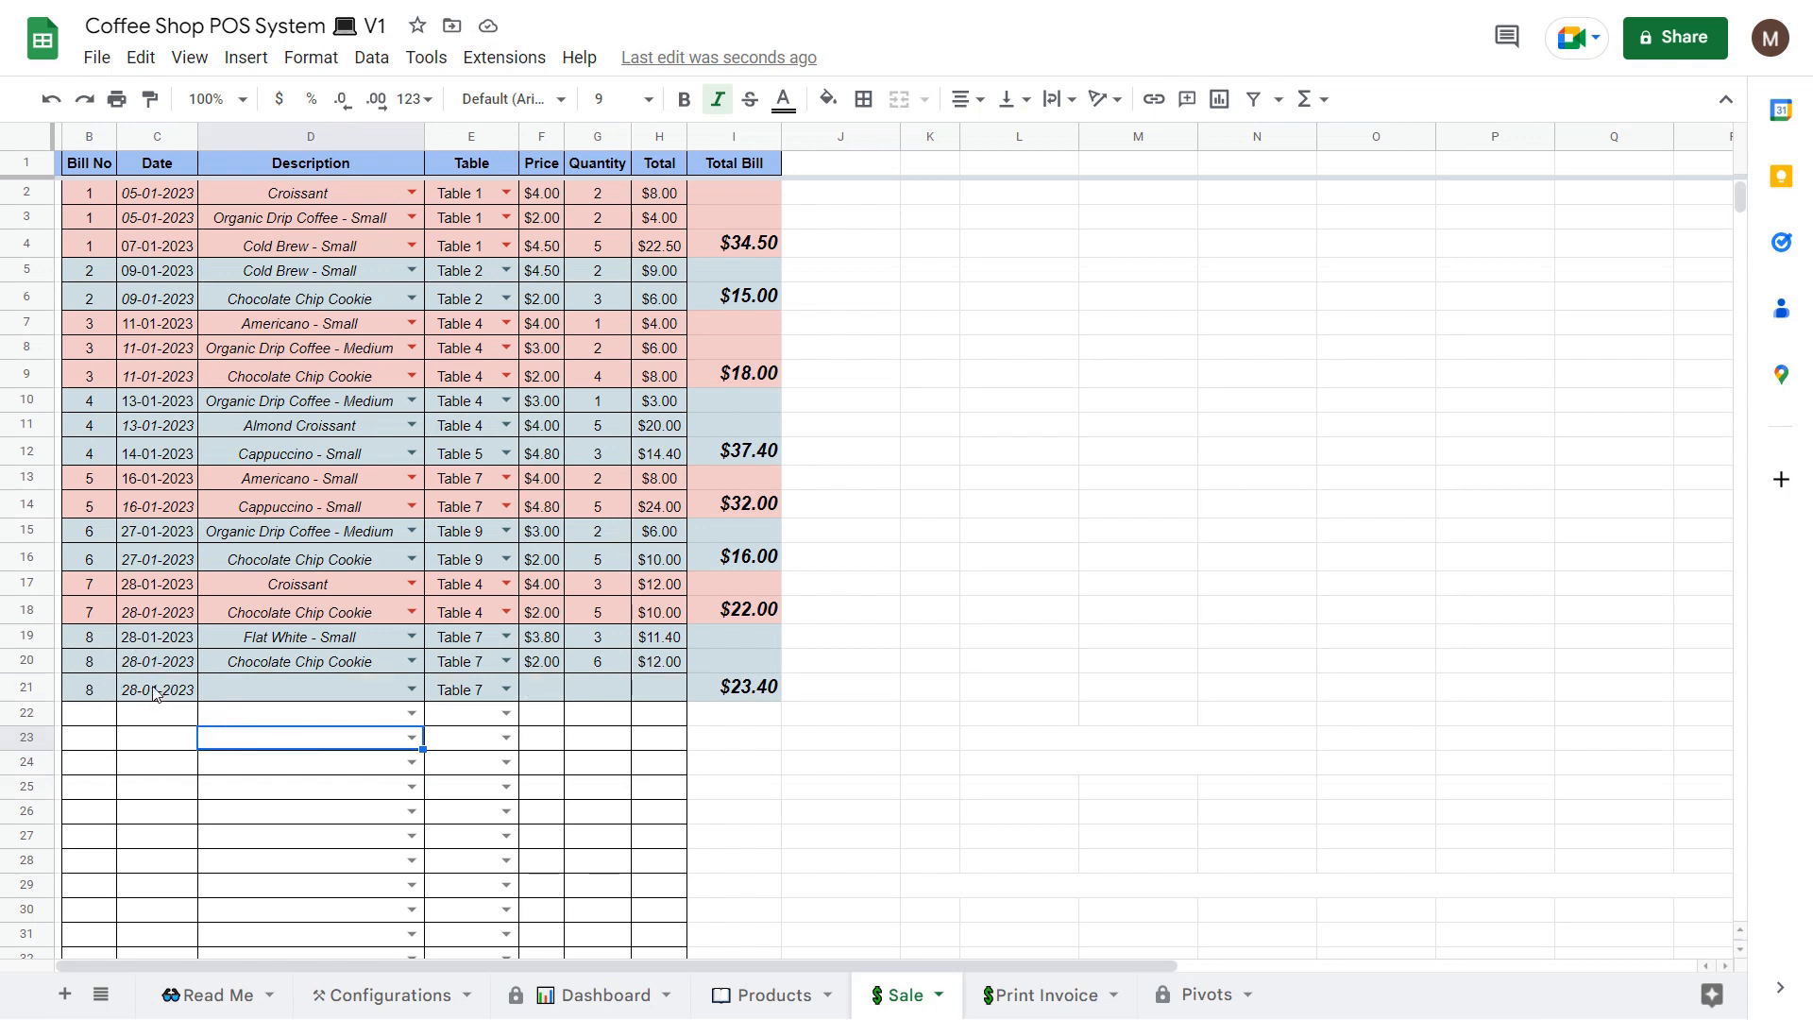
# Choose Cold Brew - Small as the description of the bill 8 entry in row 21.
pyautogui.click(289, 689)
pyautogui.click(410, 690)
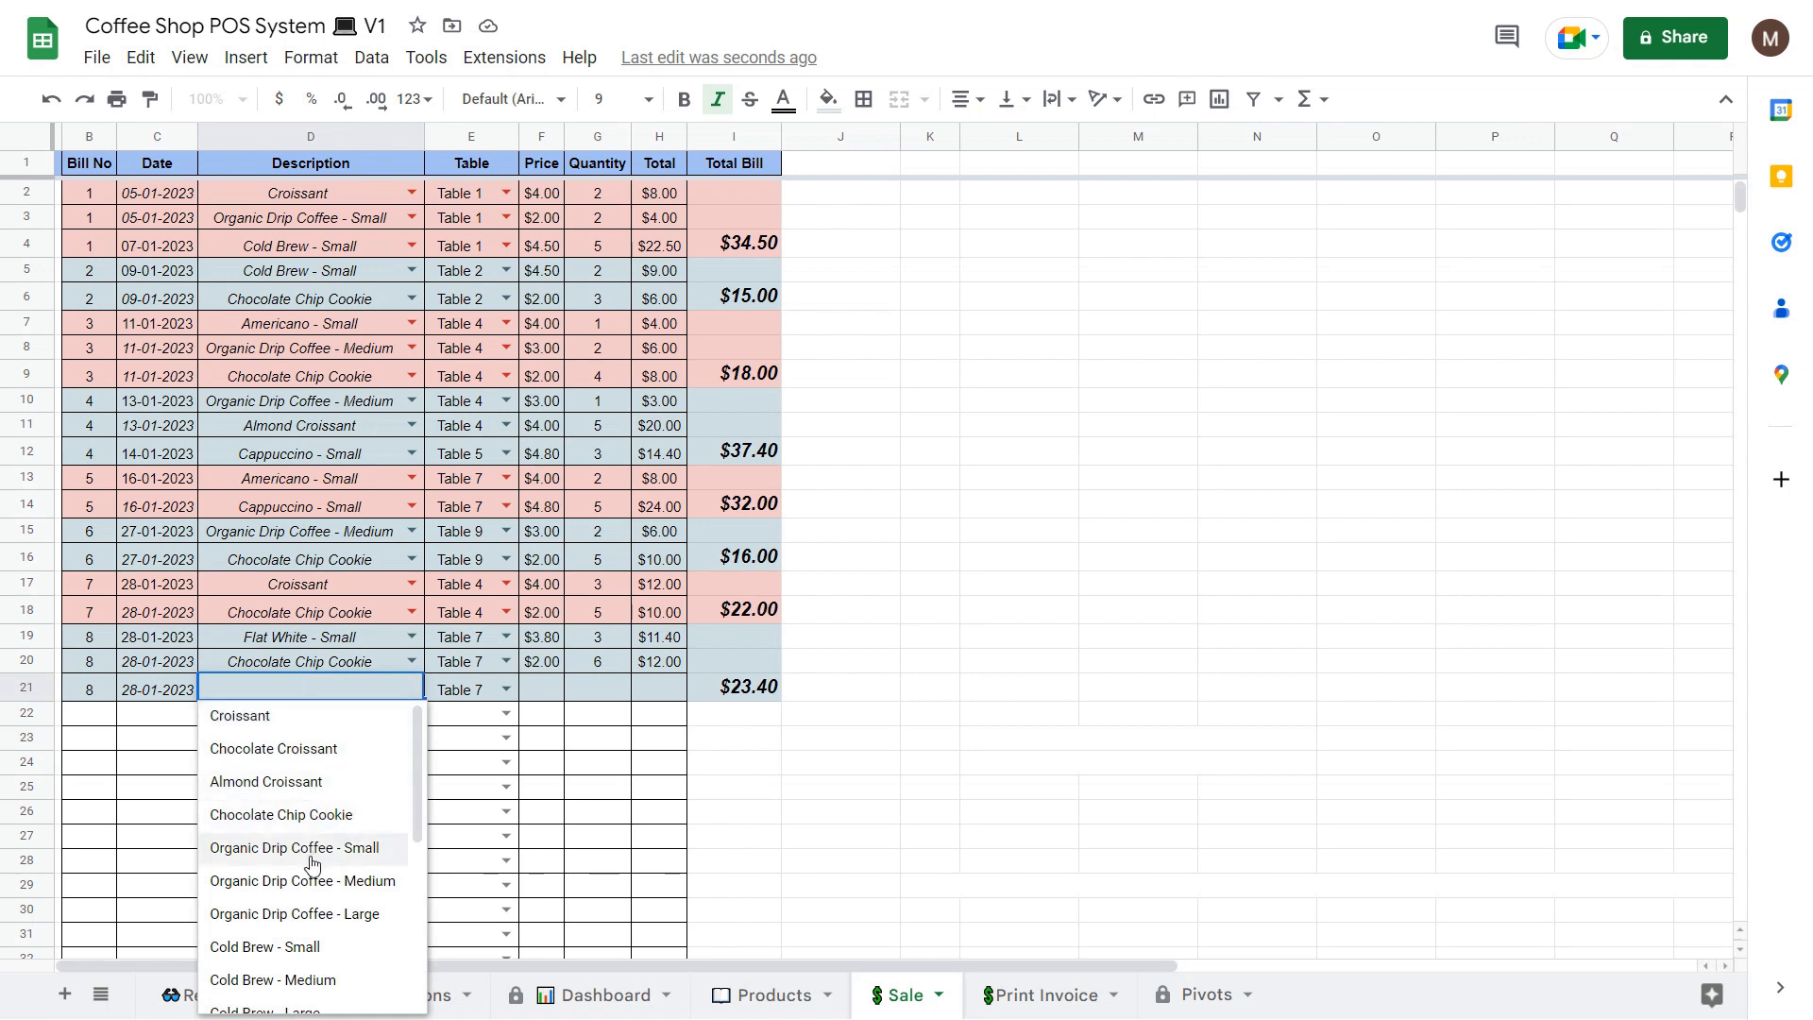
pyautogui.click(269, 947)
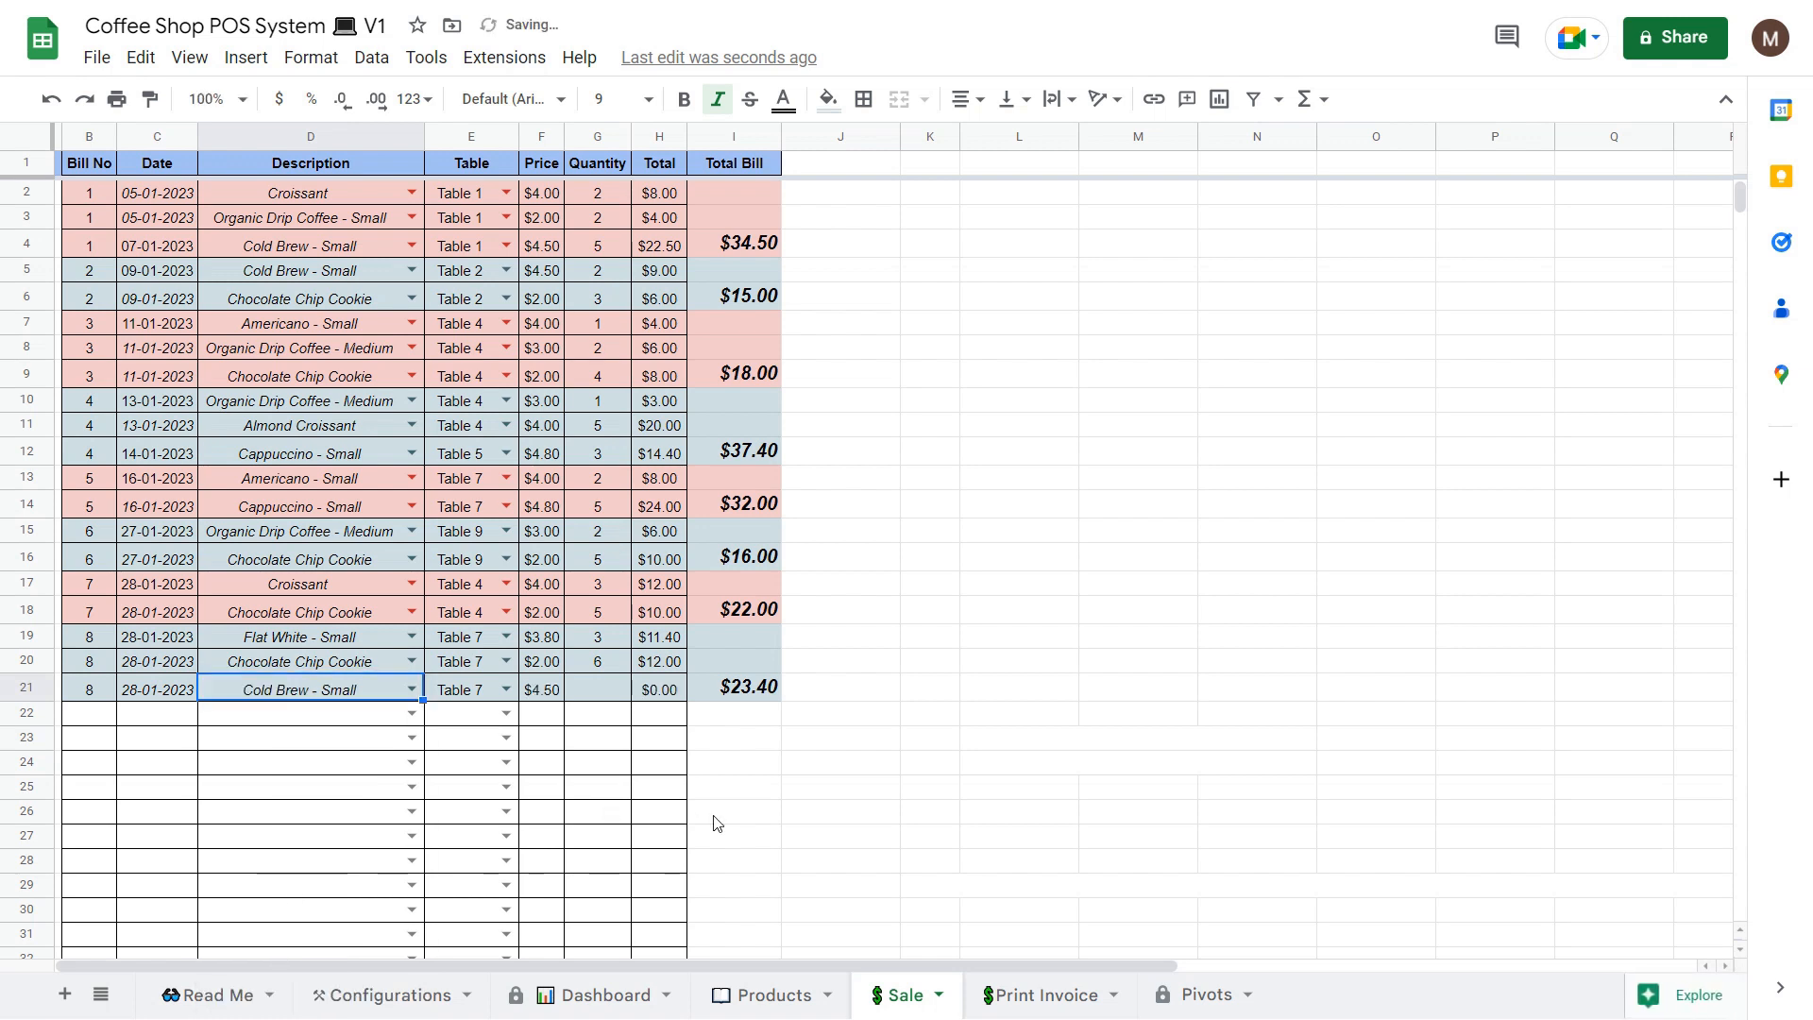
pyautogui.click(810, 793)
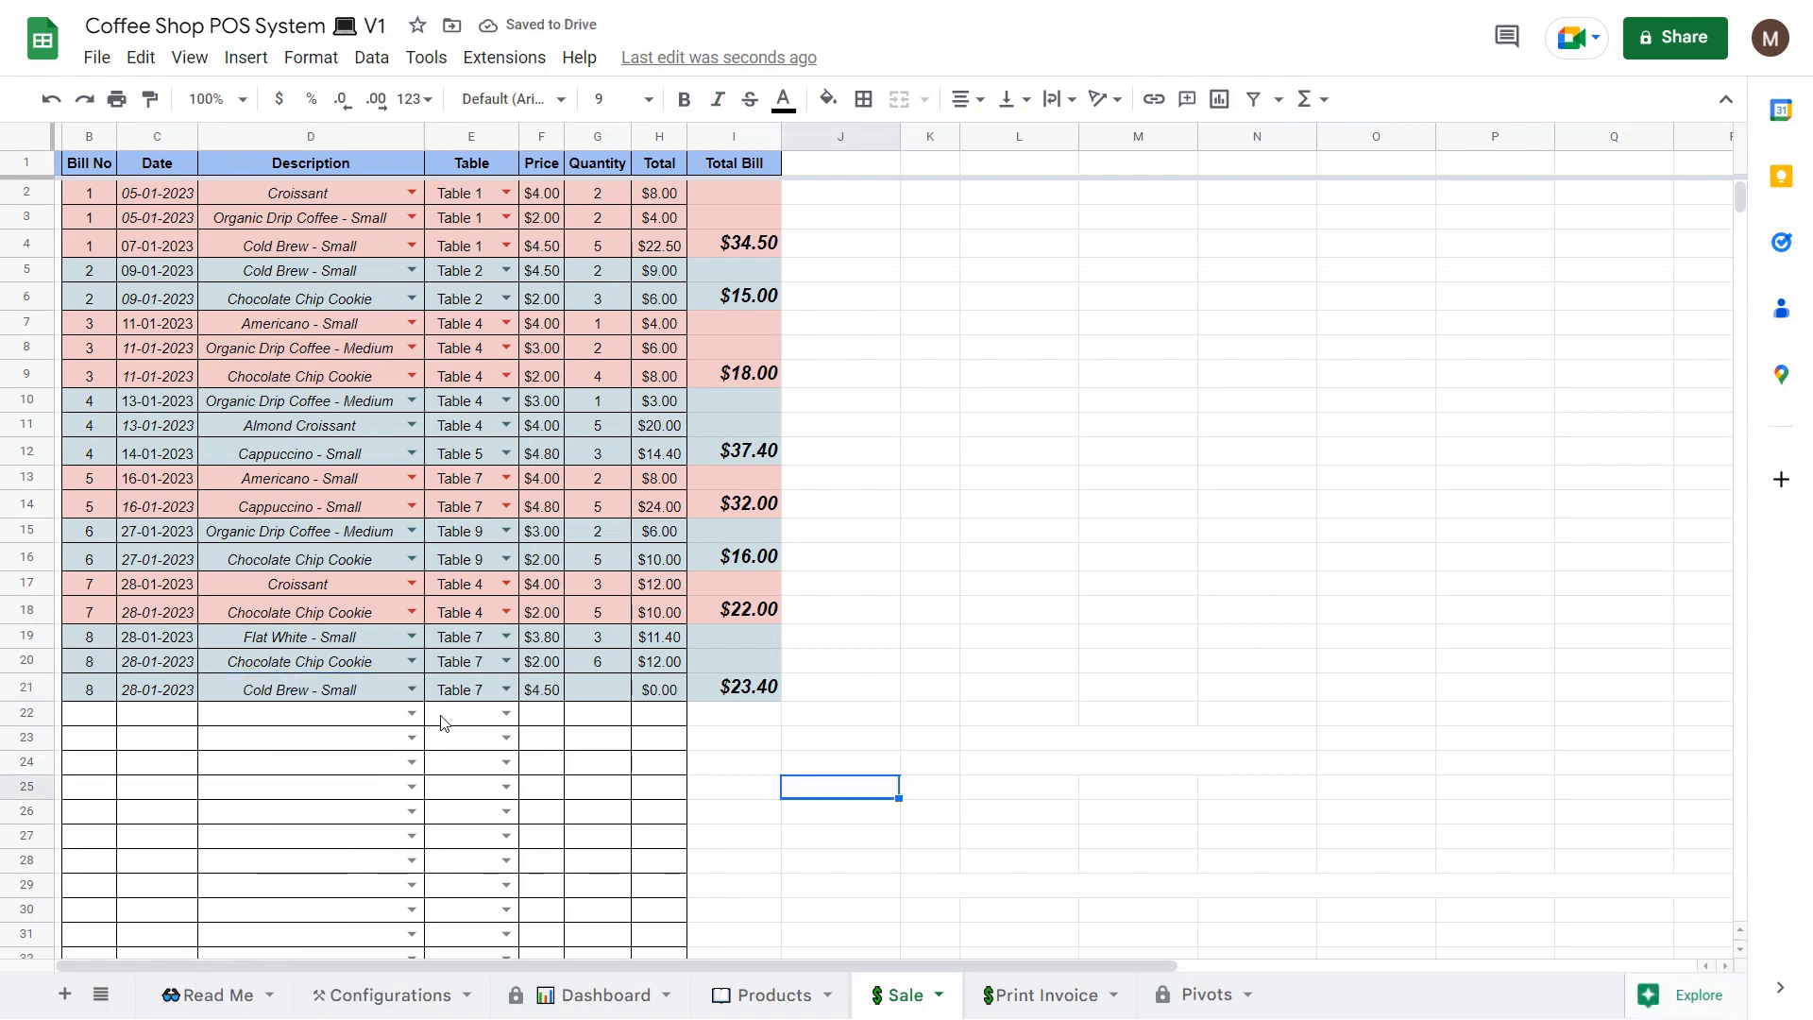
# Set the quantity of the Cold Brew - Small entry in row 21 to 2 and check the bill's total.
pyautogui.click(599, 694)
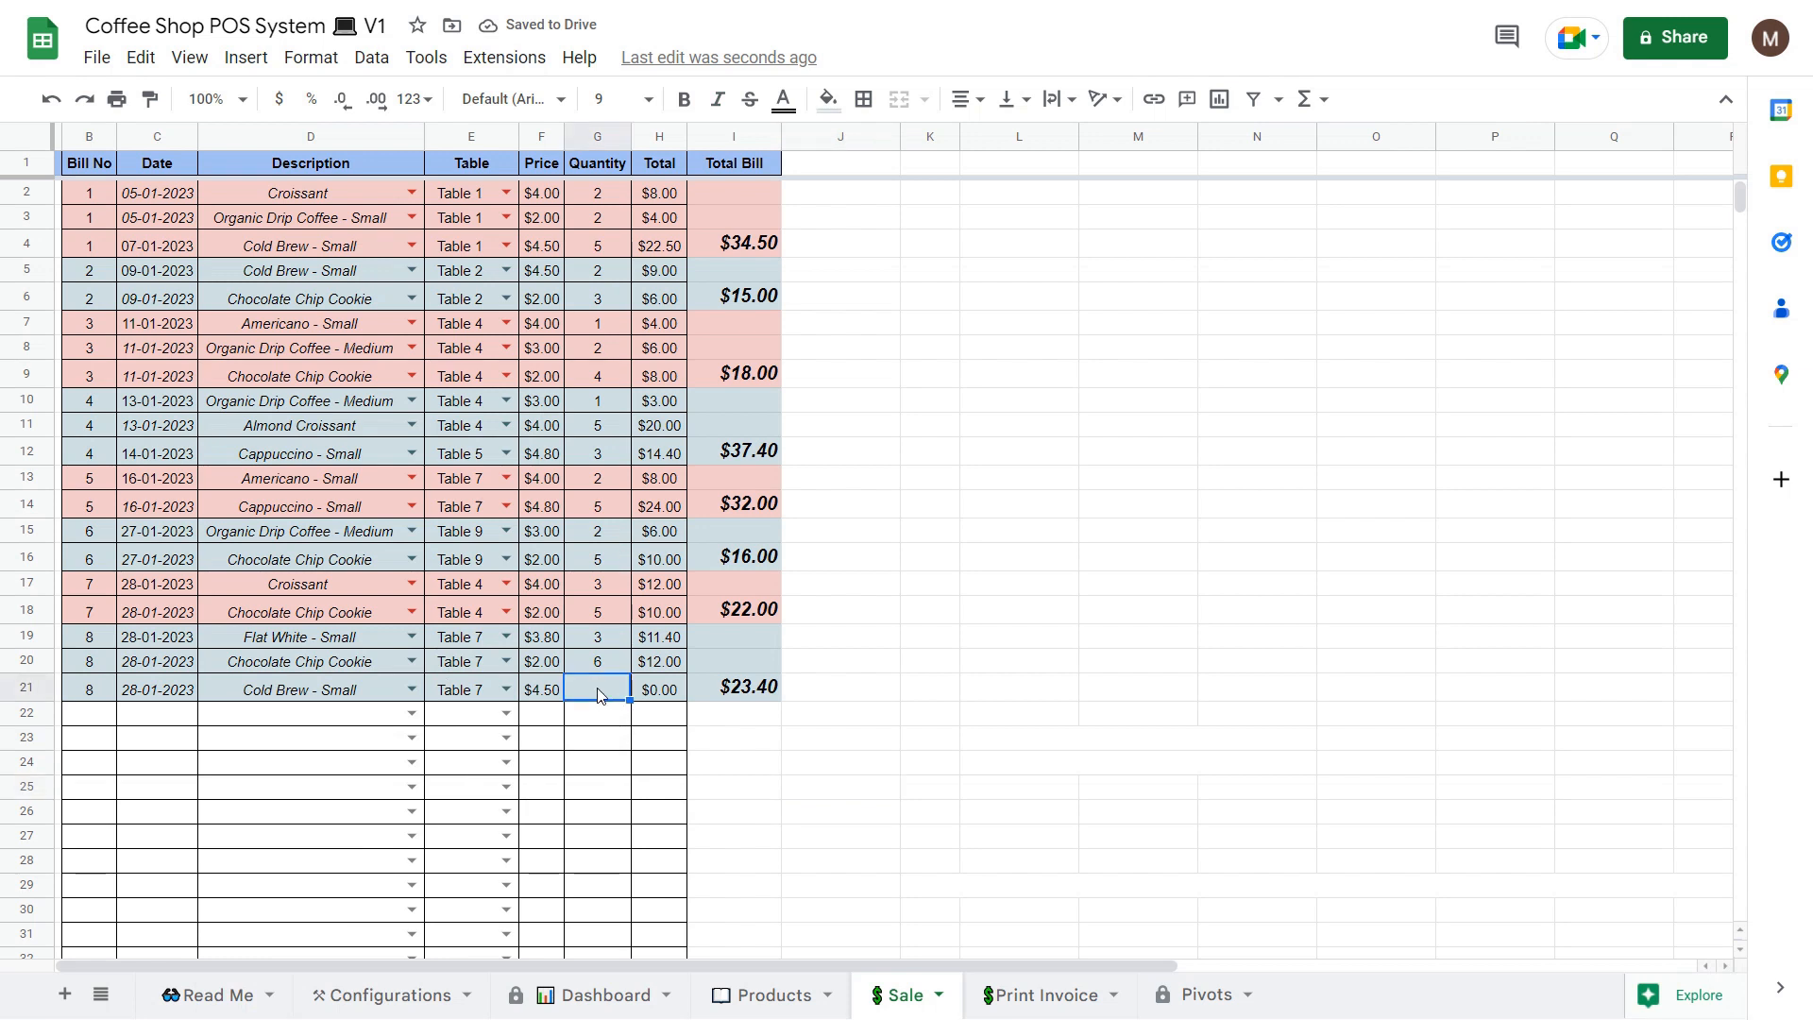
pyautogui.write('3')
pyautogui.press('BackSpace')
pyautogui.write('2')
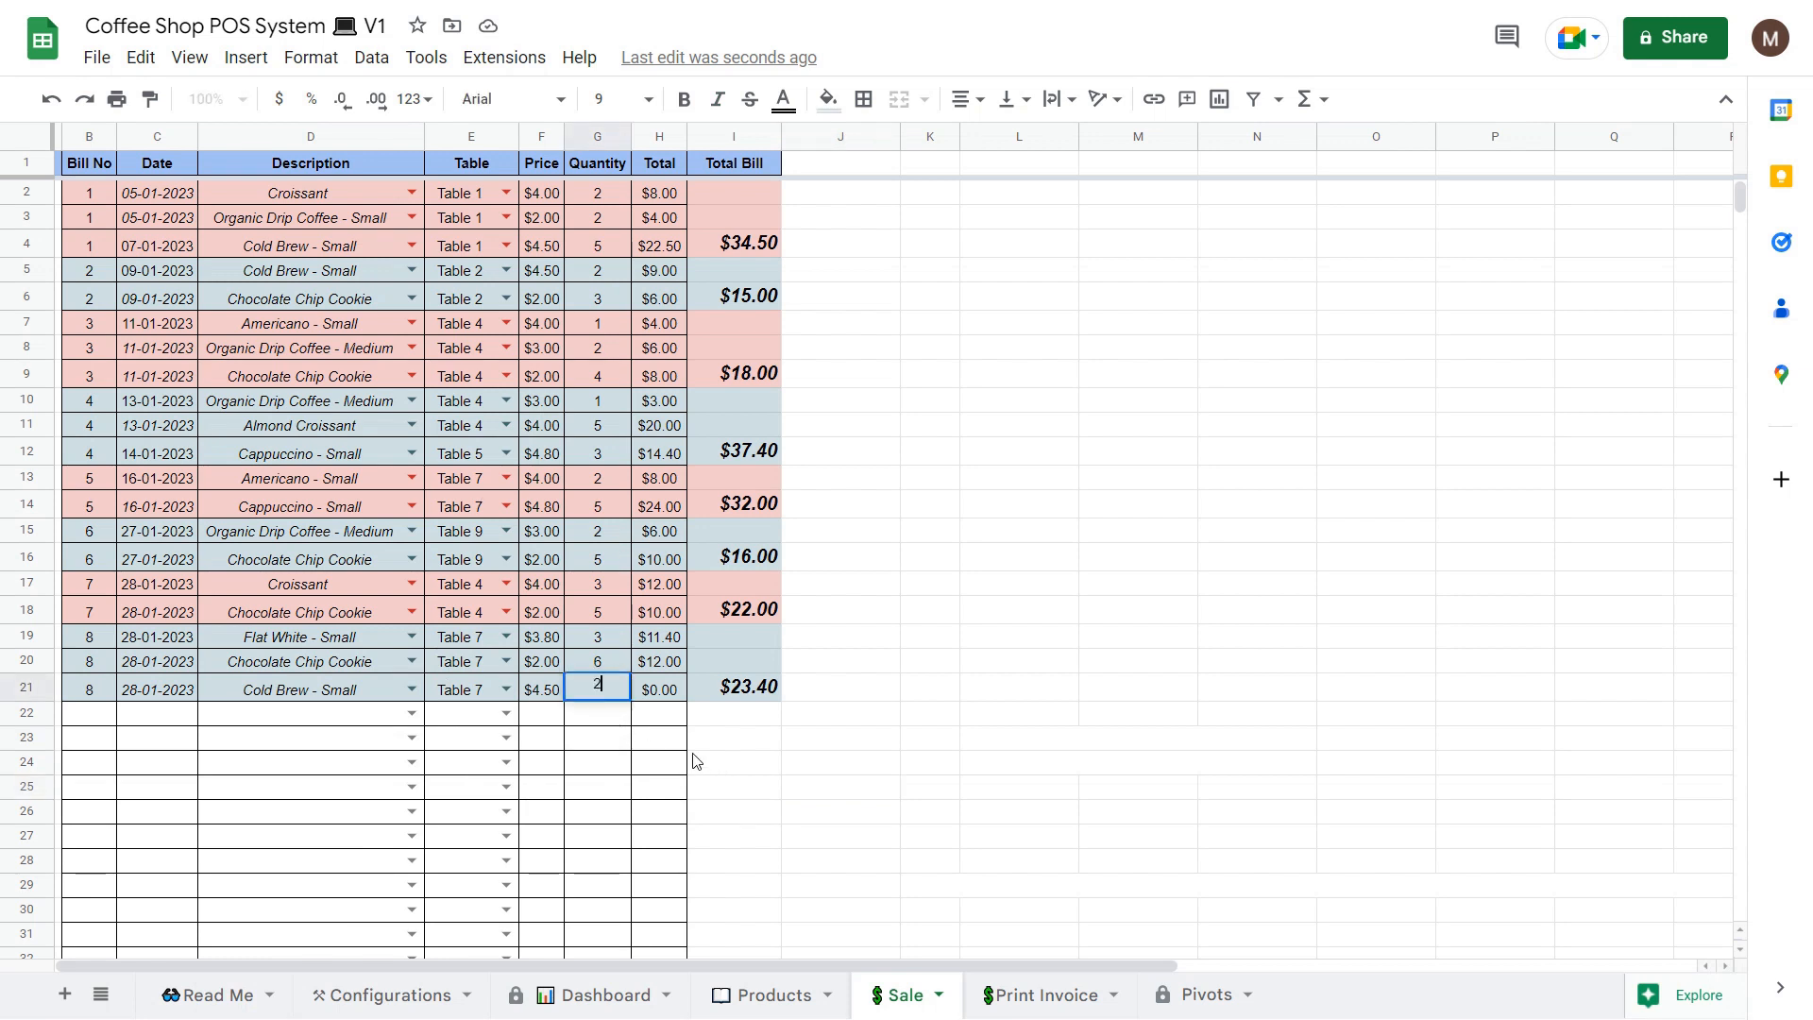
pyautogui.click(878, 776)
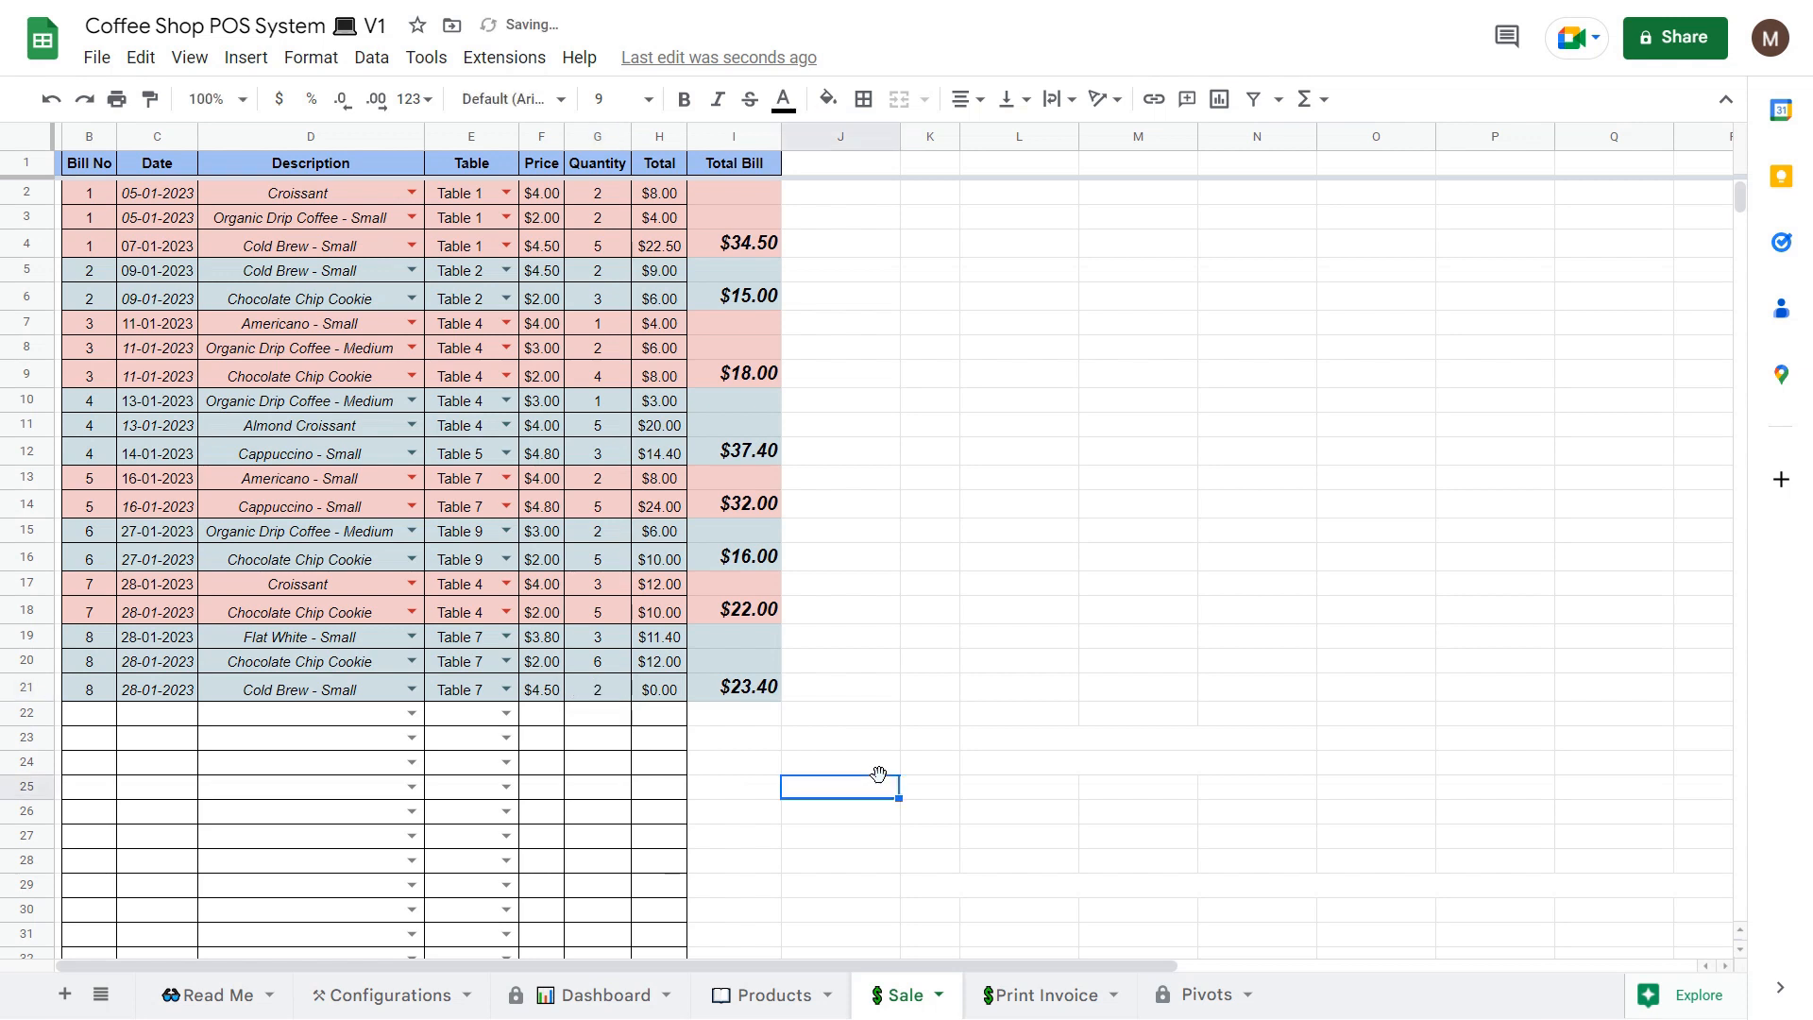
pyautogui.click(746, 690)
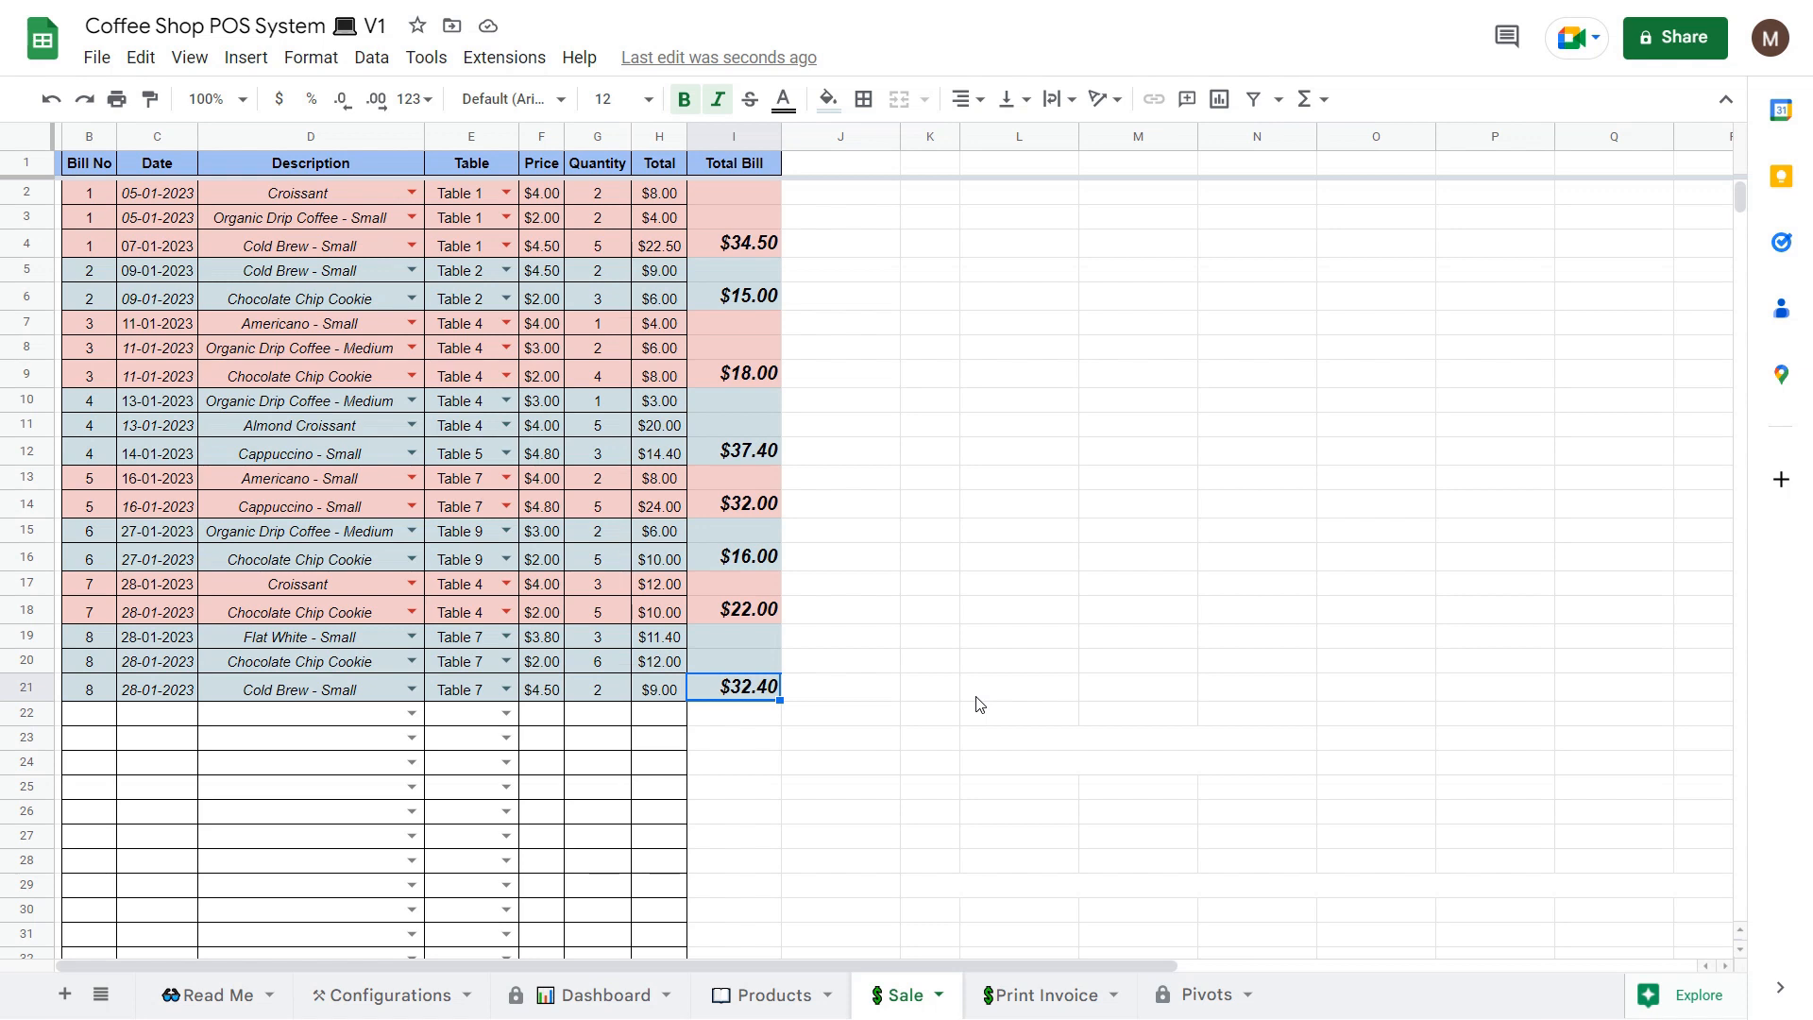
pyautogui.click(978, 697)
pyautogui.click(975, 798)
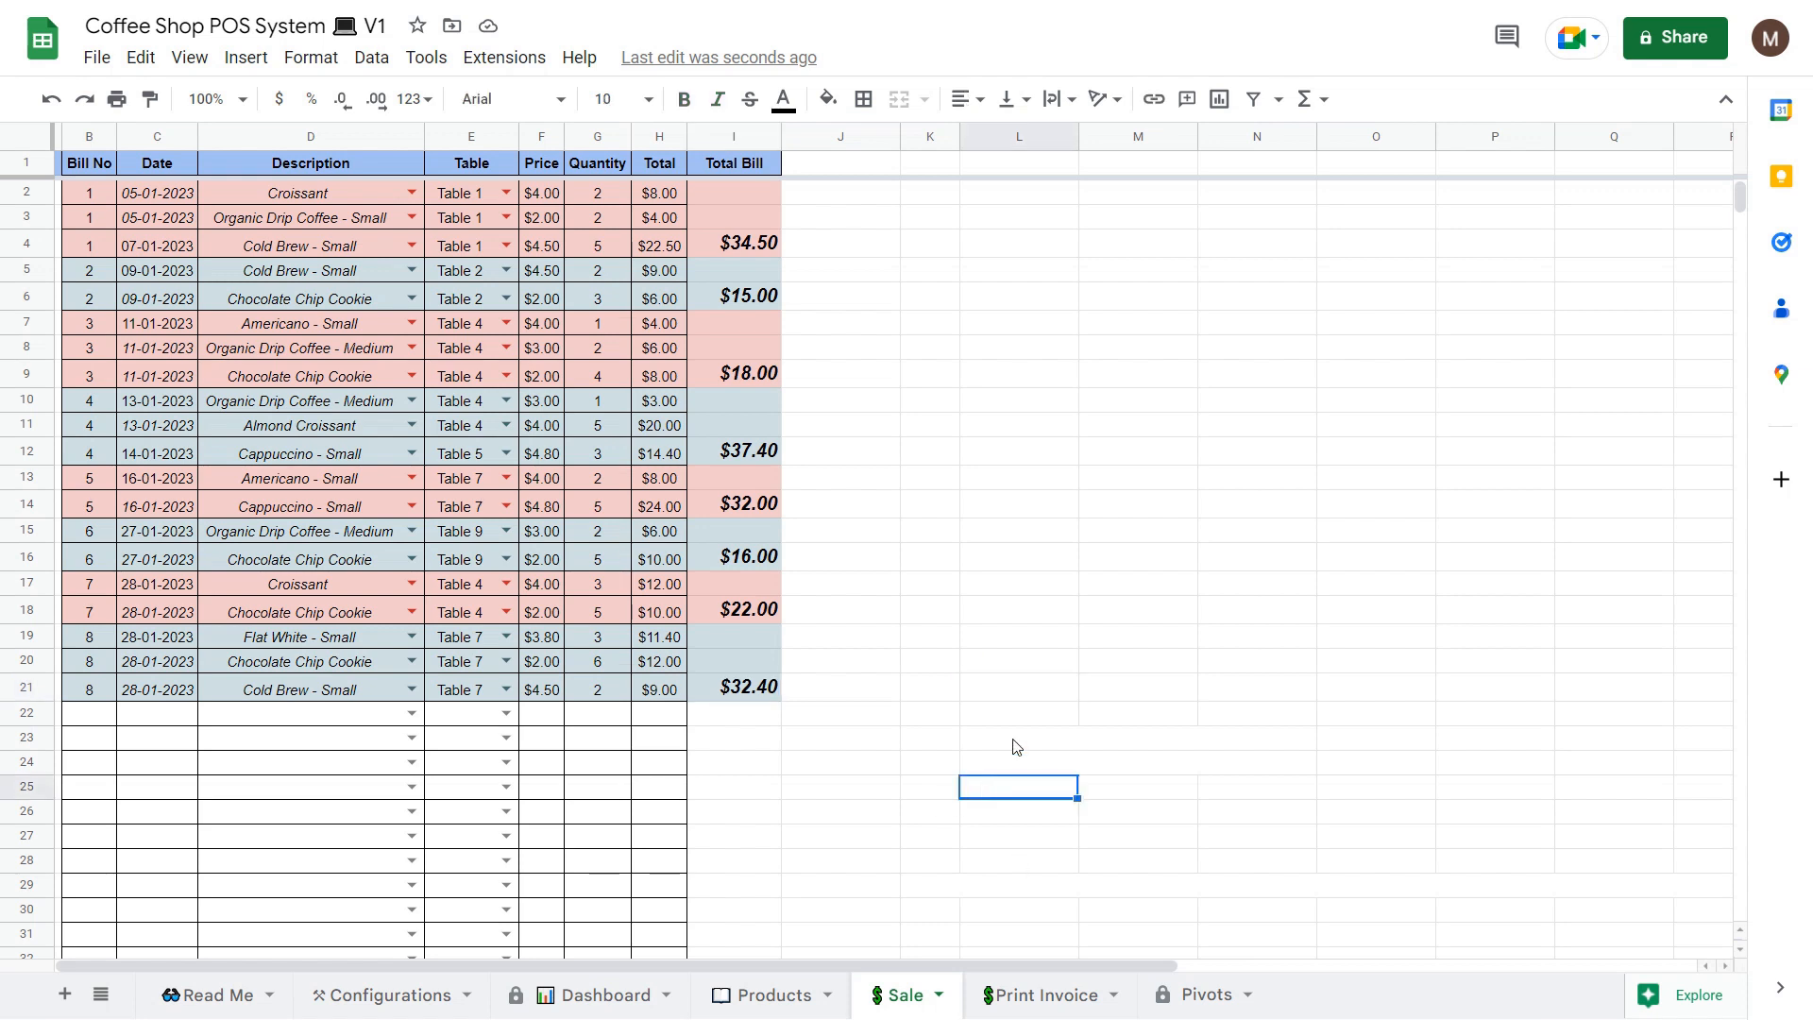
pyautogui.click(1046, 668)
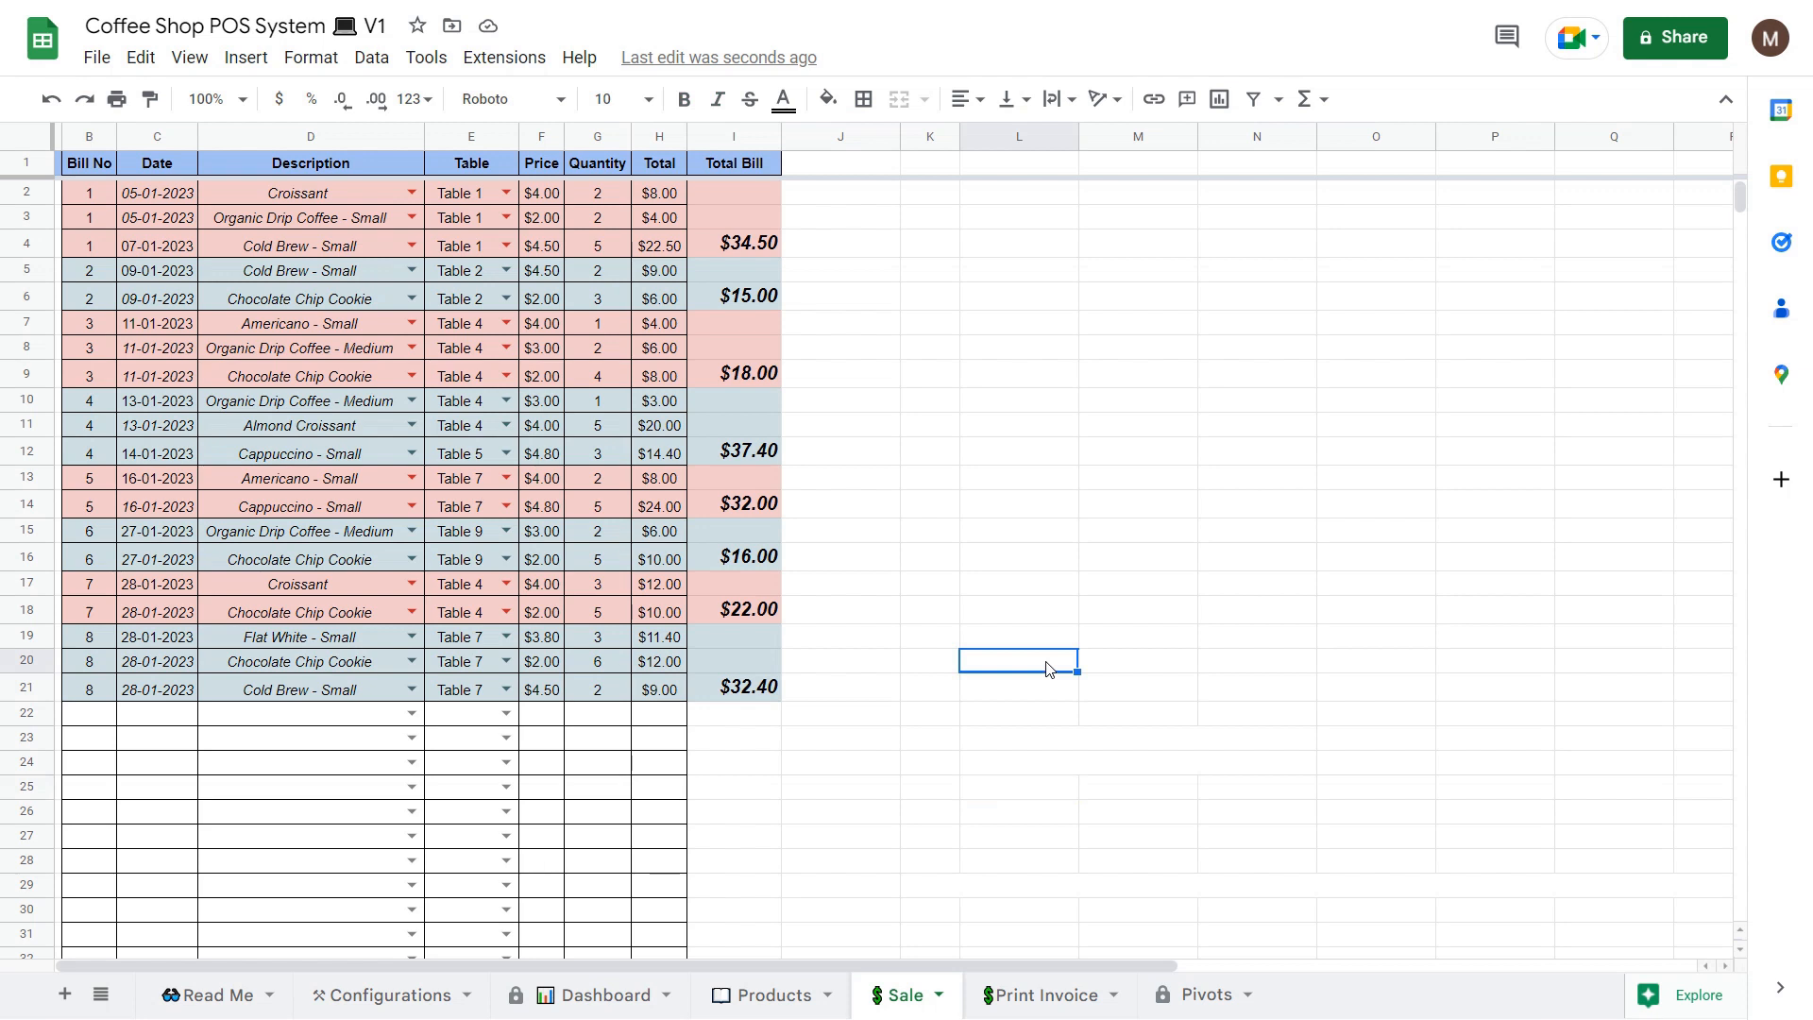
# Check invoice 8 in the Print Invoice sheet, covering its item descriptions, prices, line totals, subtotal and adjustments.
pyautogui.click(1044, 1001)
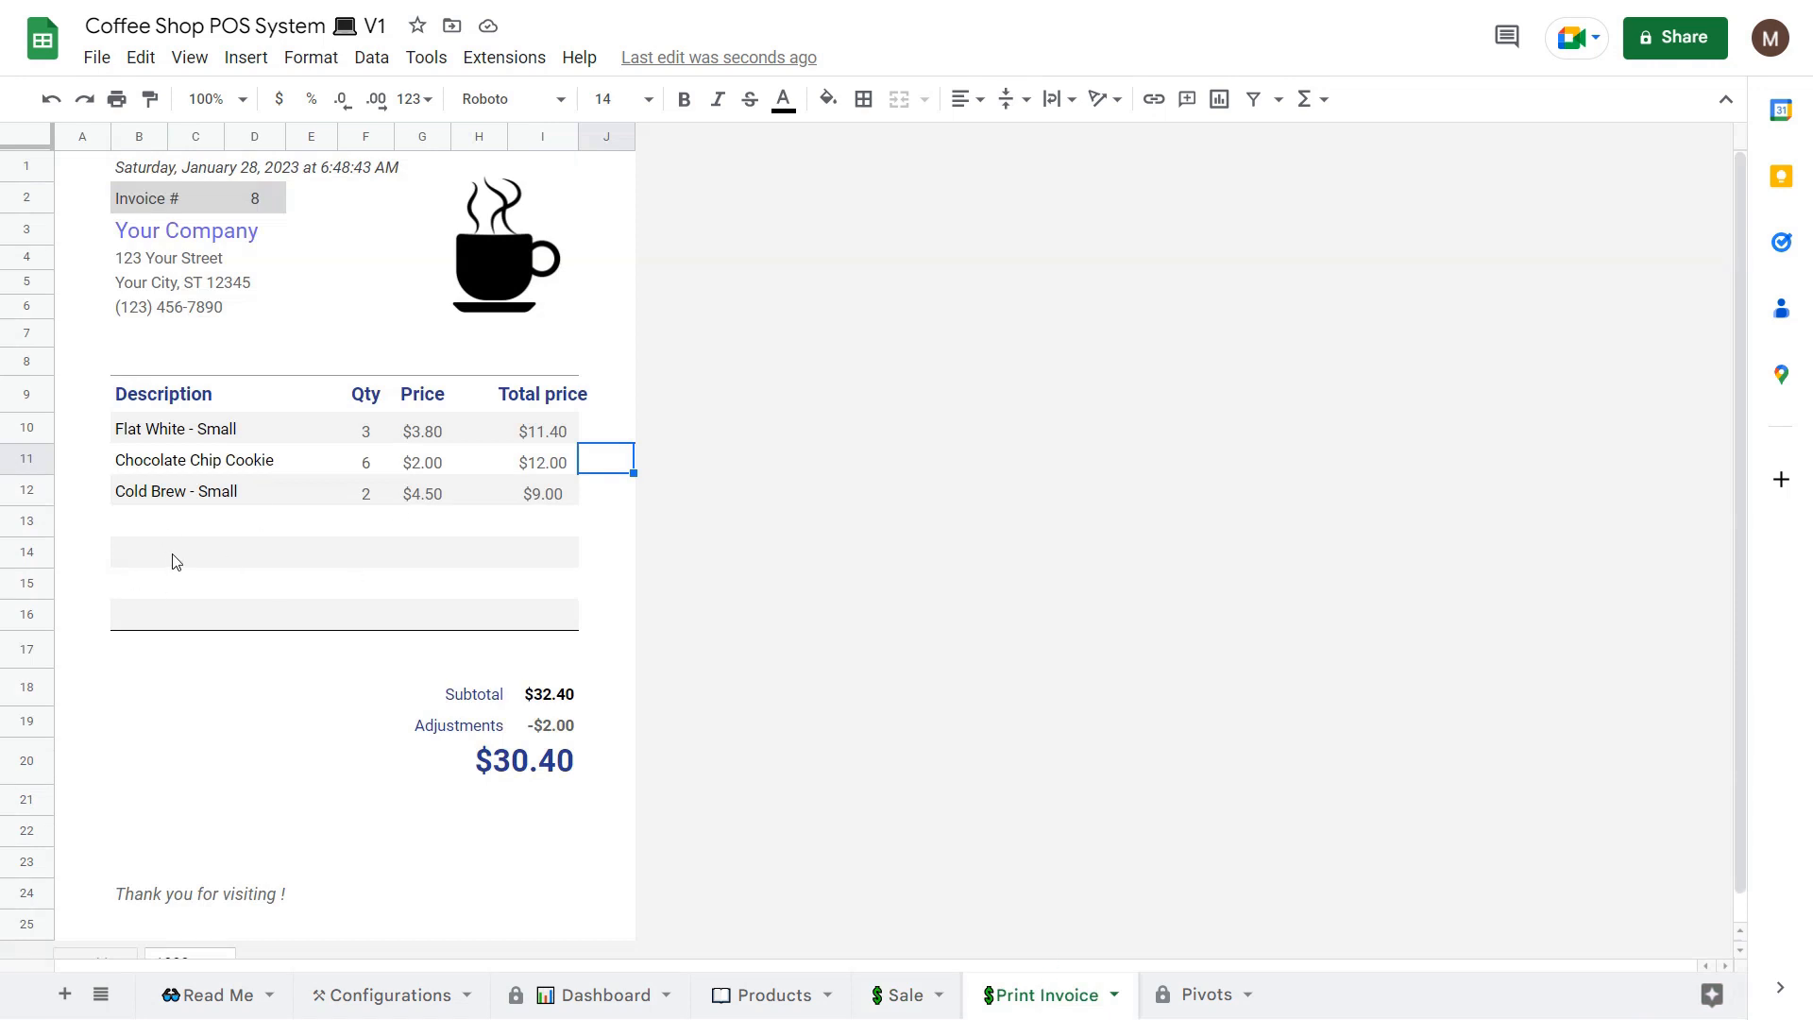
pyautogui.moveTo(162, 430); pyautogui.dragTo(154, 489)
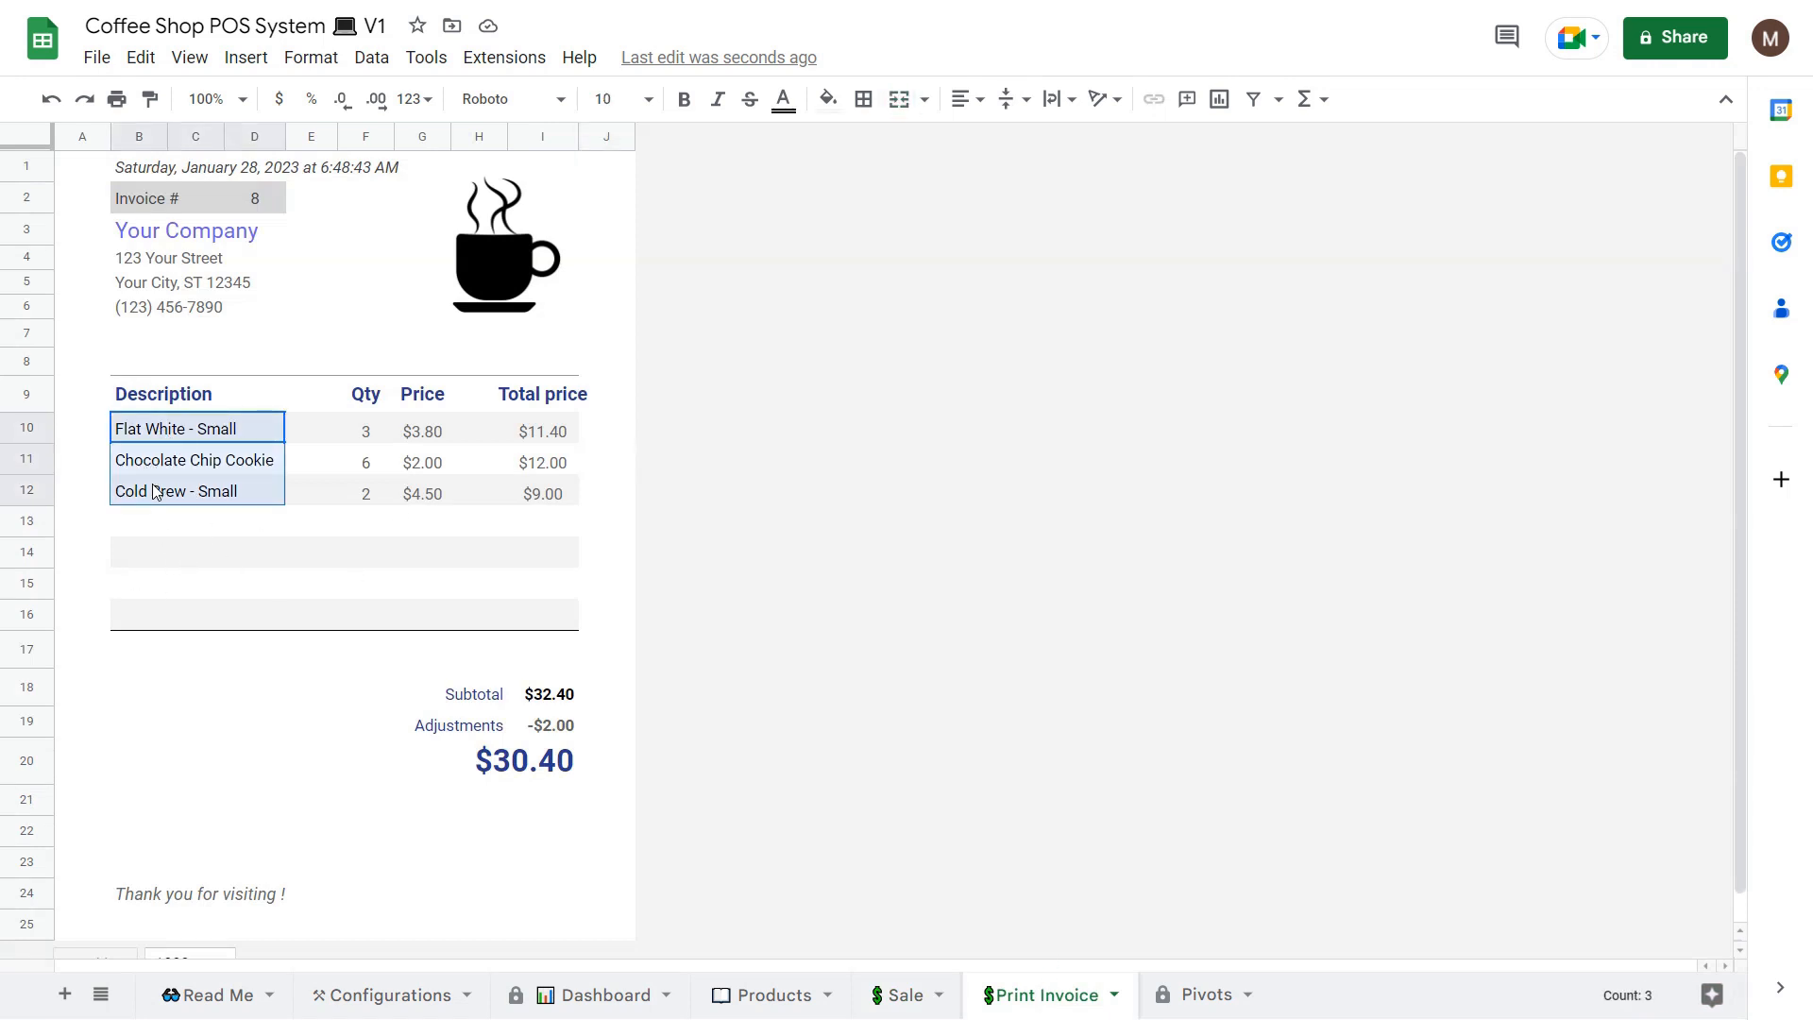
pyautogui.click(422, 441)
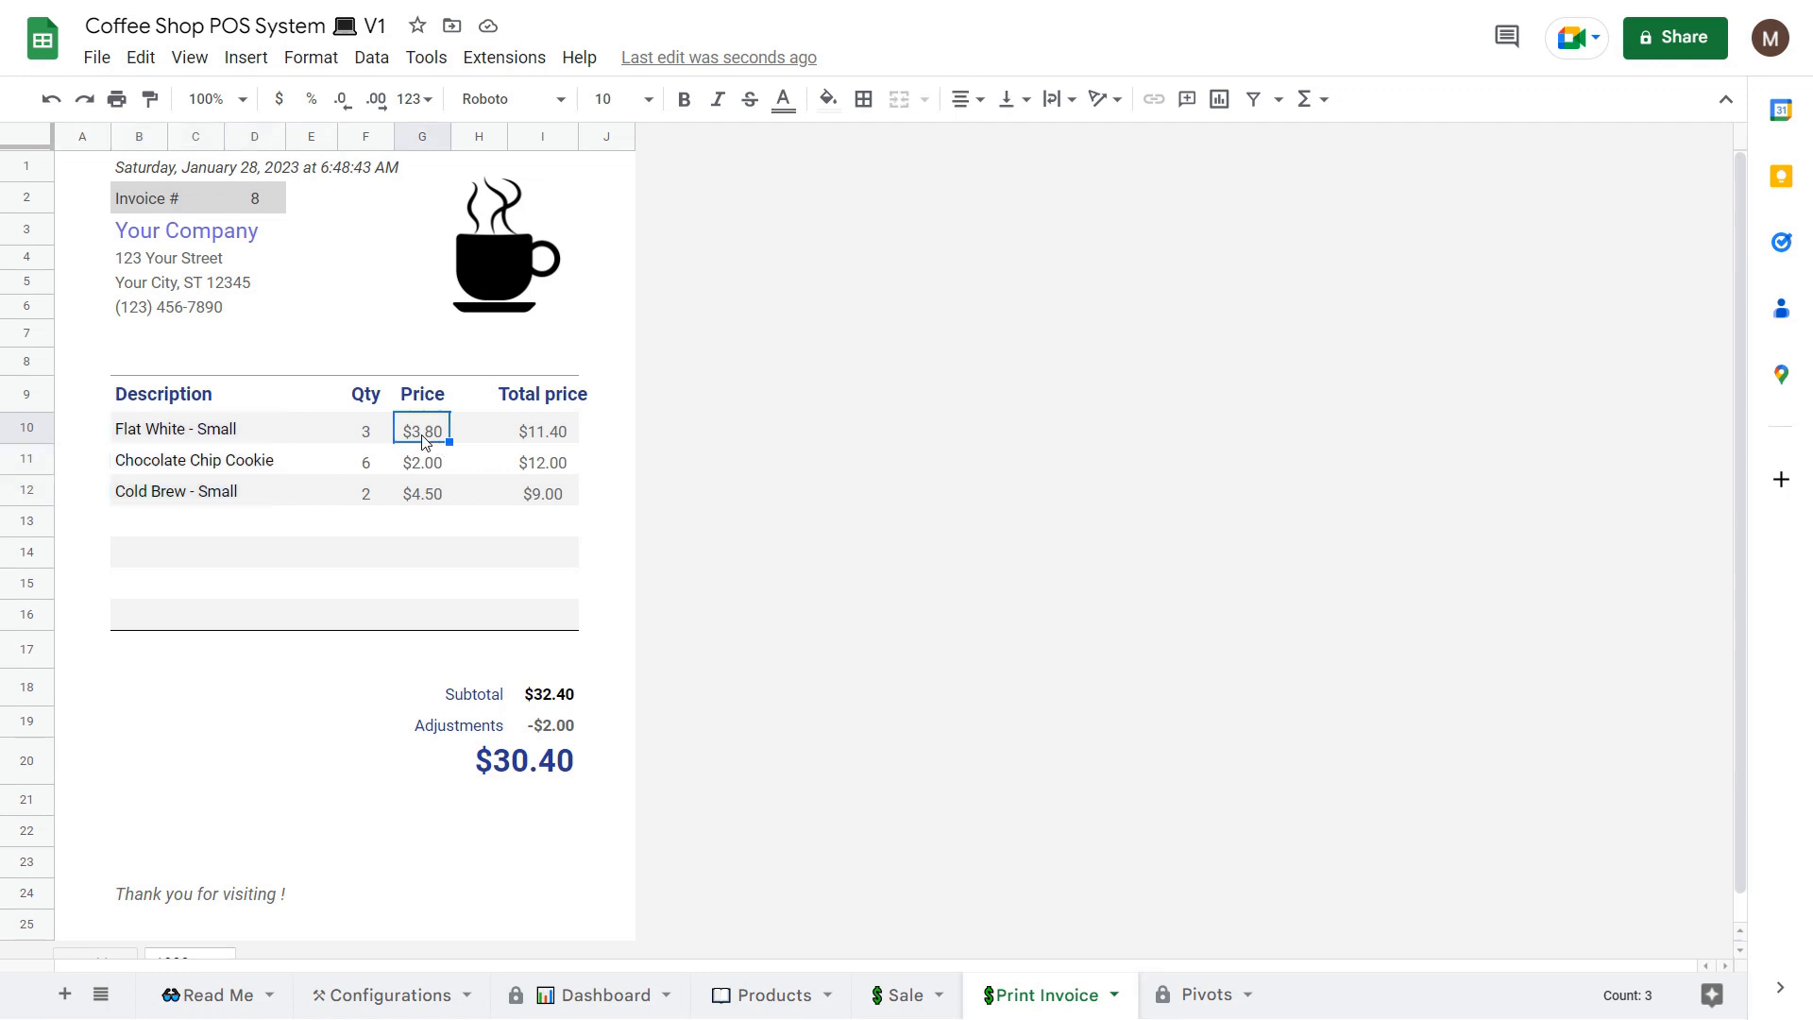
pyautogui.click(557, 438)
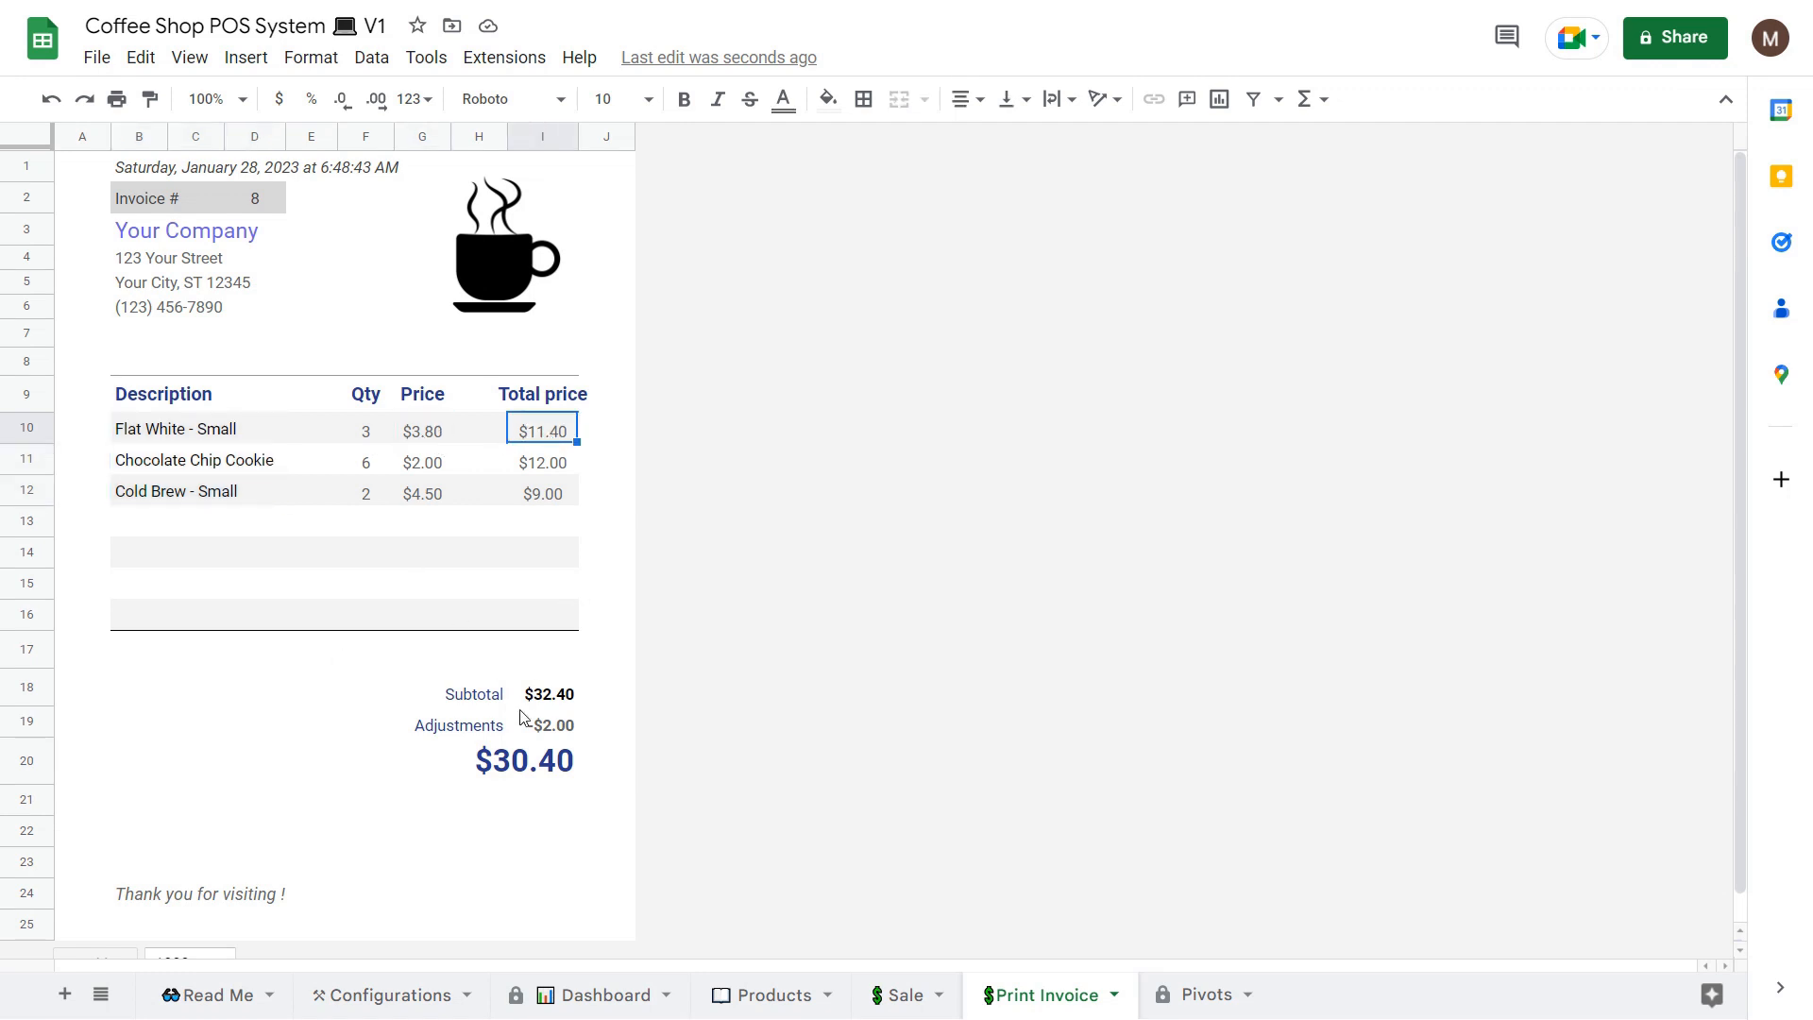
pyautogui.click(565, 699)
pyautogui.click(436, 727)
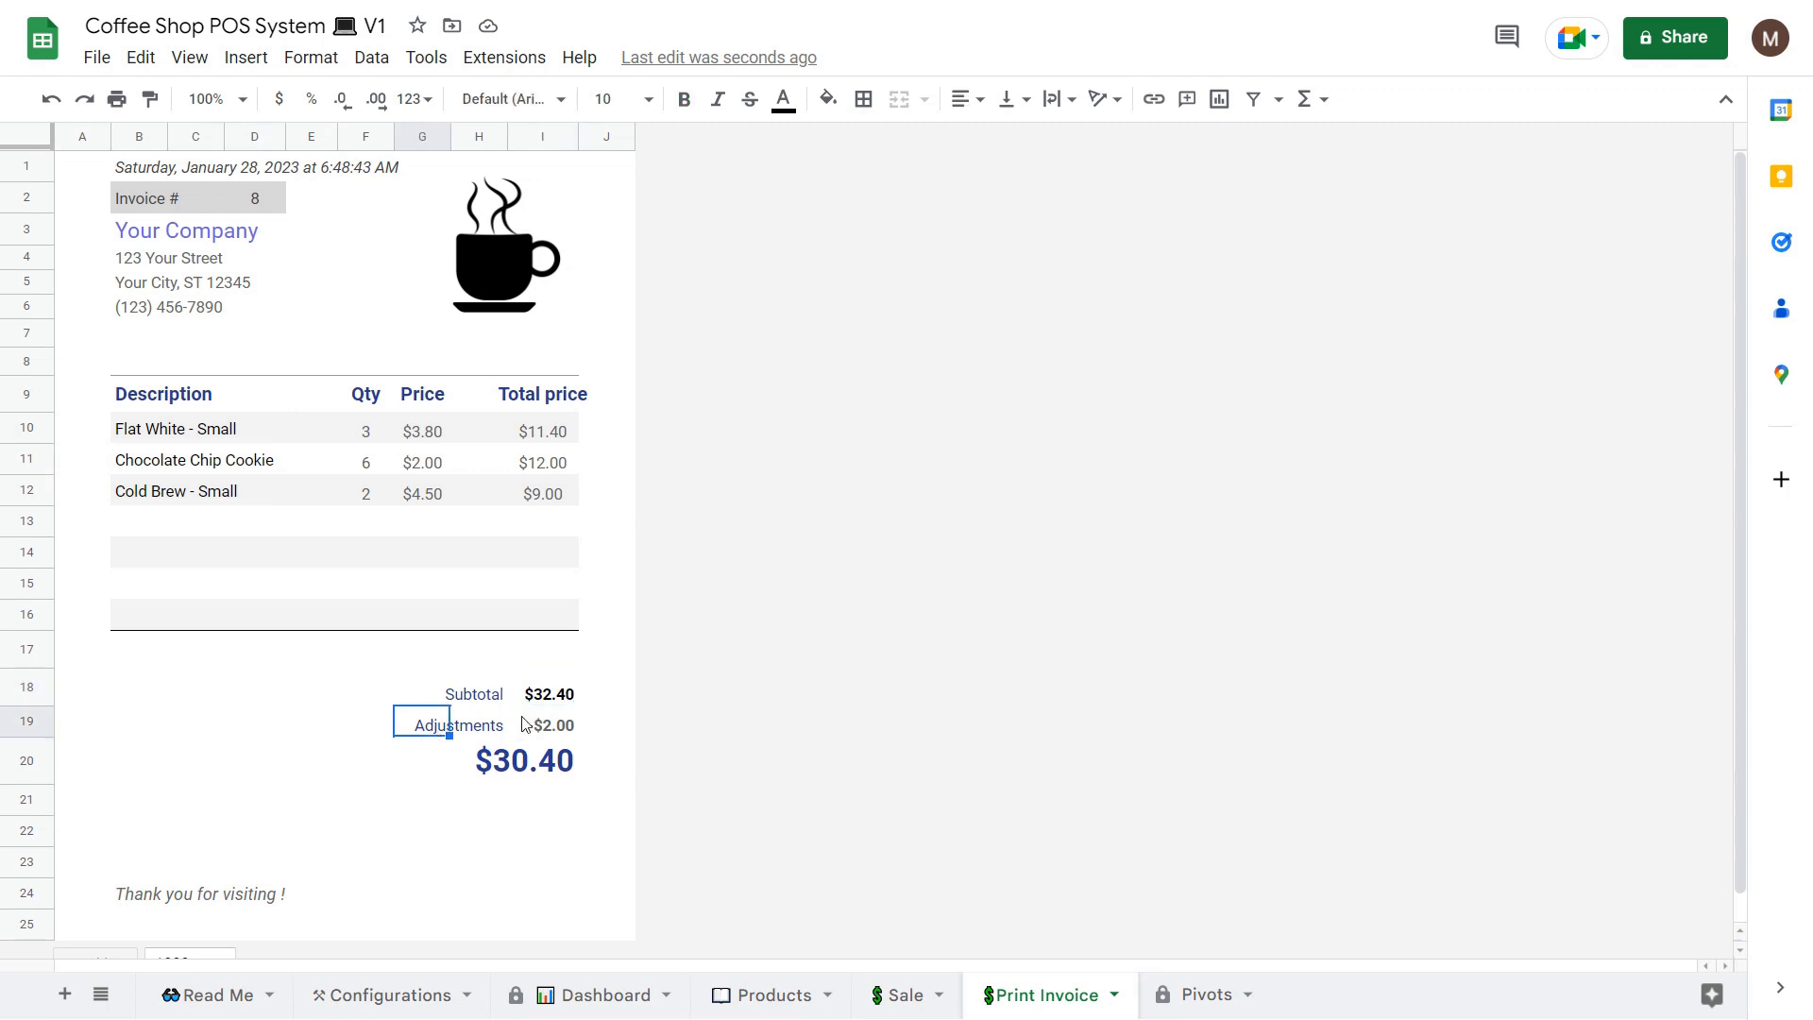
pyautogui.click(493, 732)
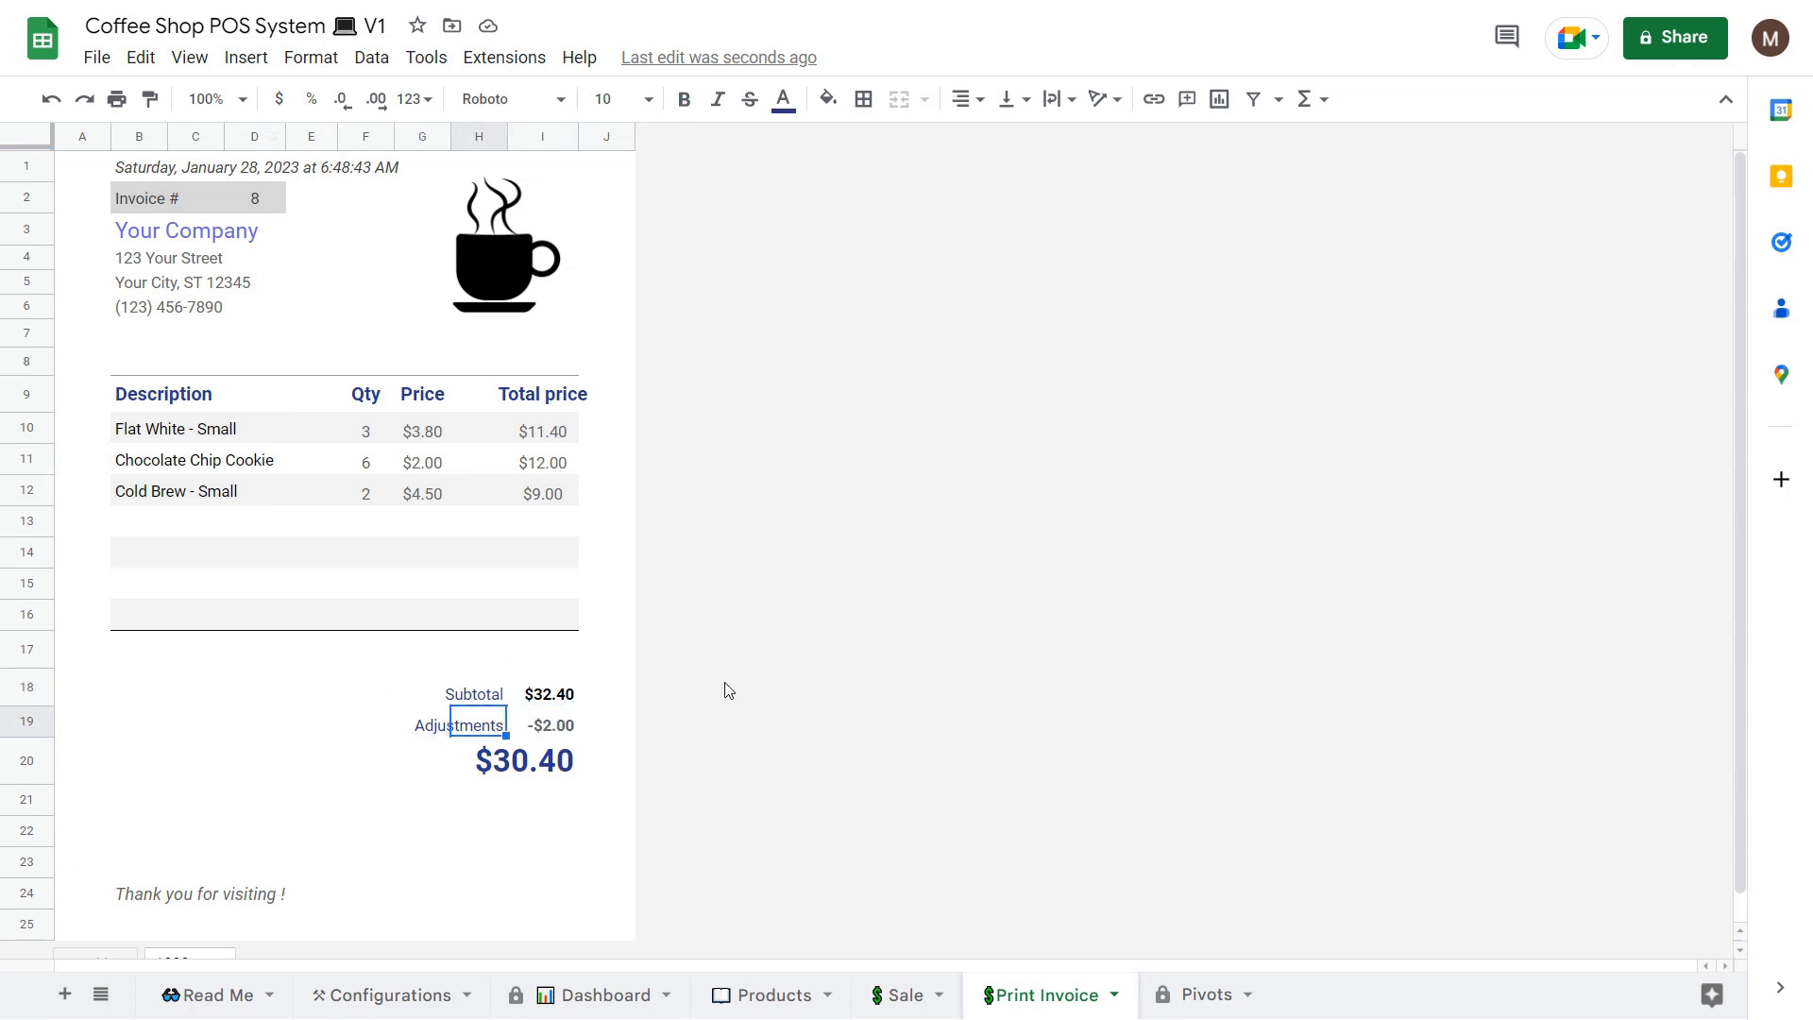
# Review the invoice's header in the Print Invoice sheet, including the coffee cup logo, company contact details and date line.
pyautogui.click(497, 236)
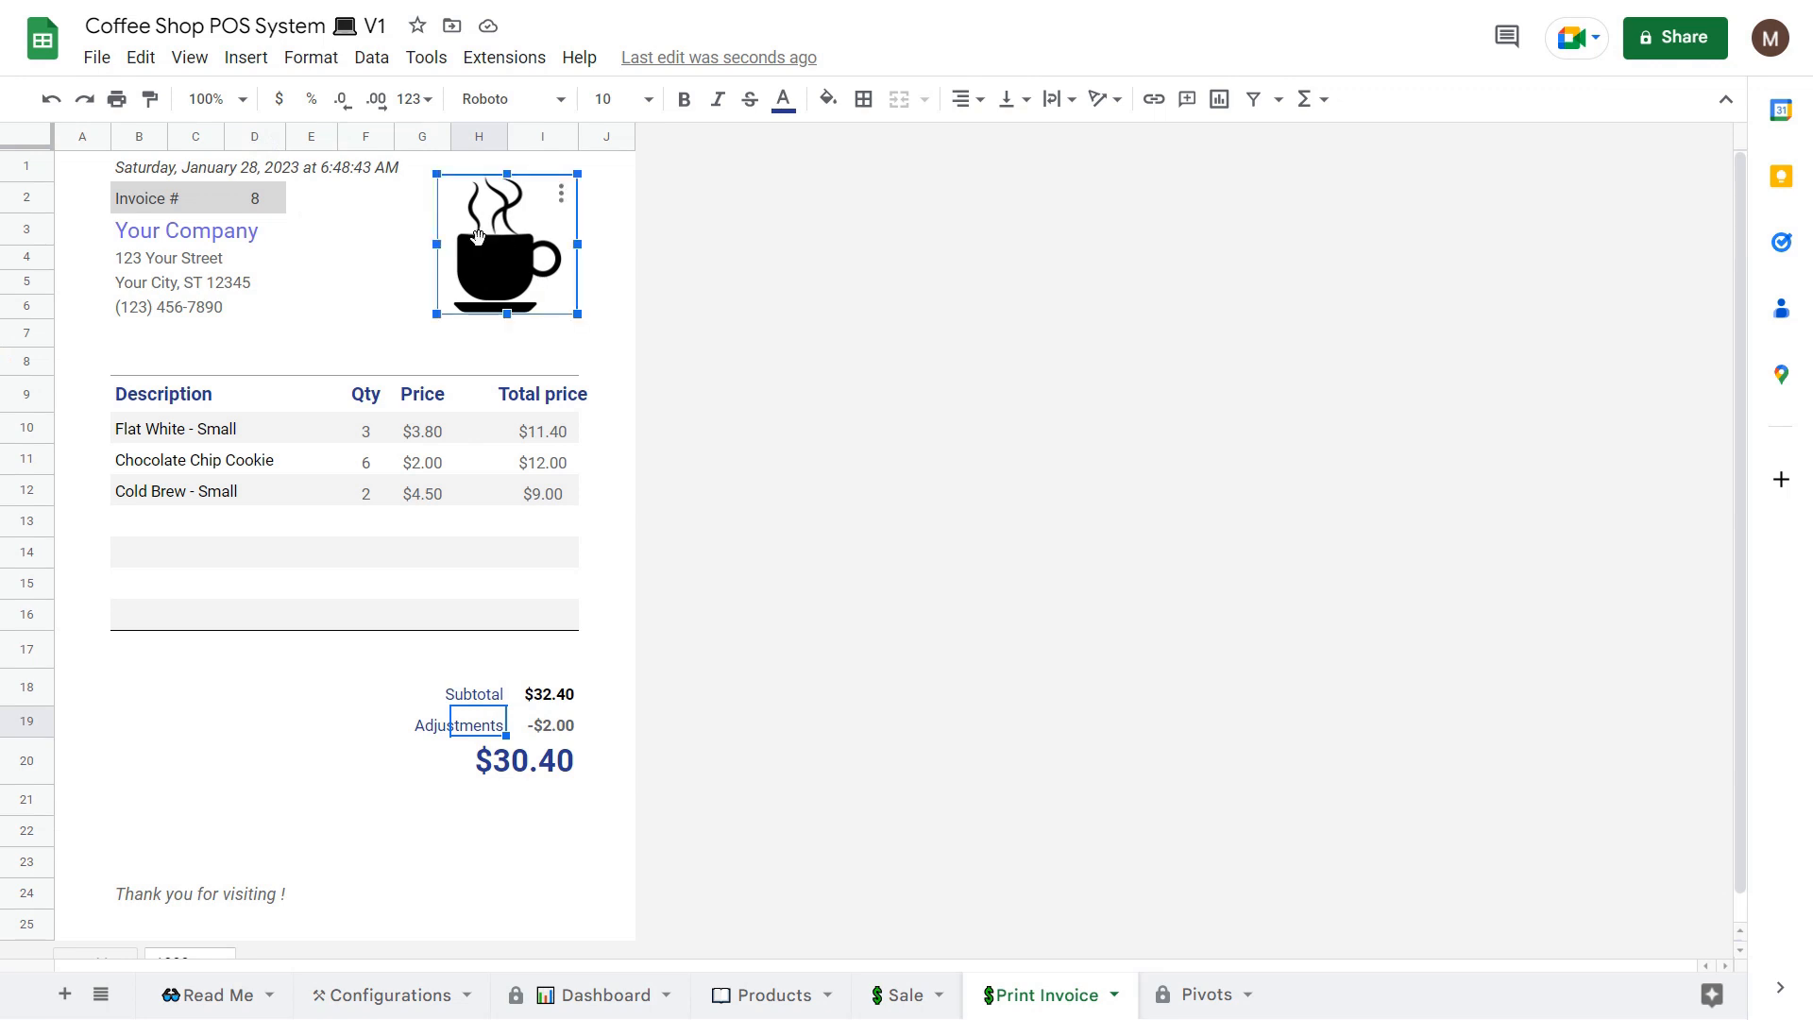
pyautogui.click(359, 302)
pyautogui.click(197, 243)
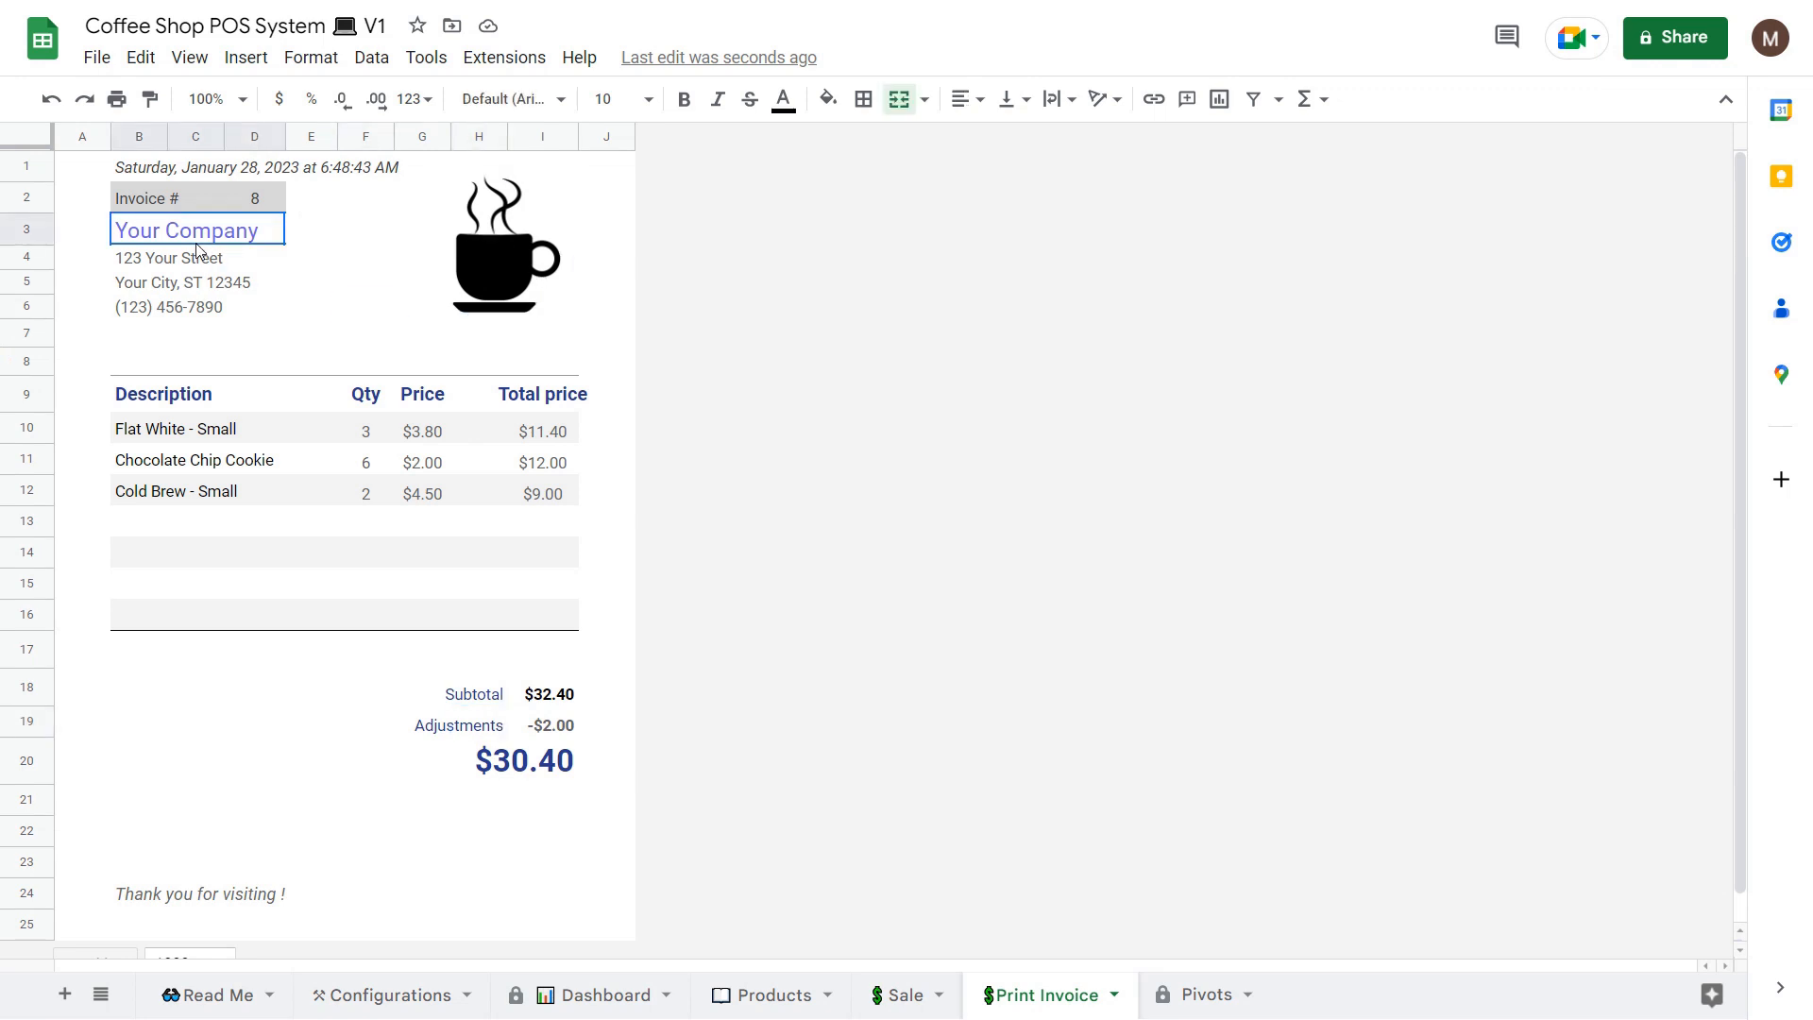
pyautogui.click(173, 269)
pyautogui.click(170, 303)
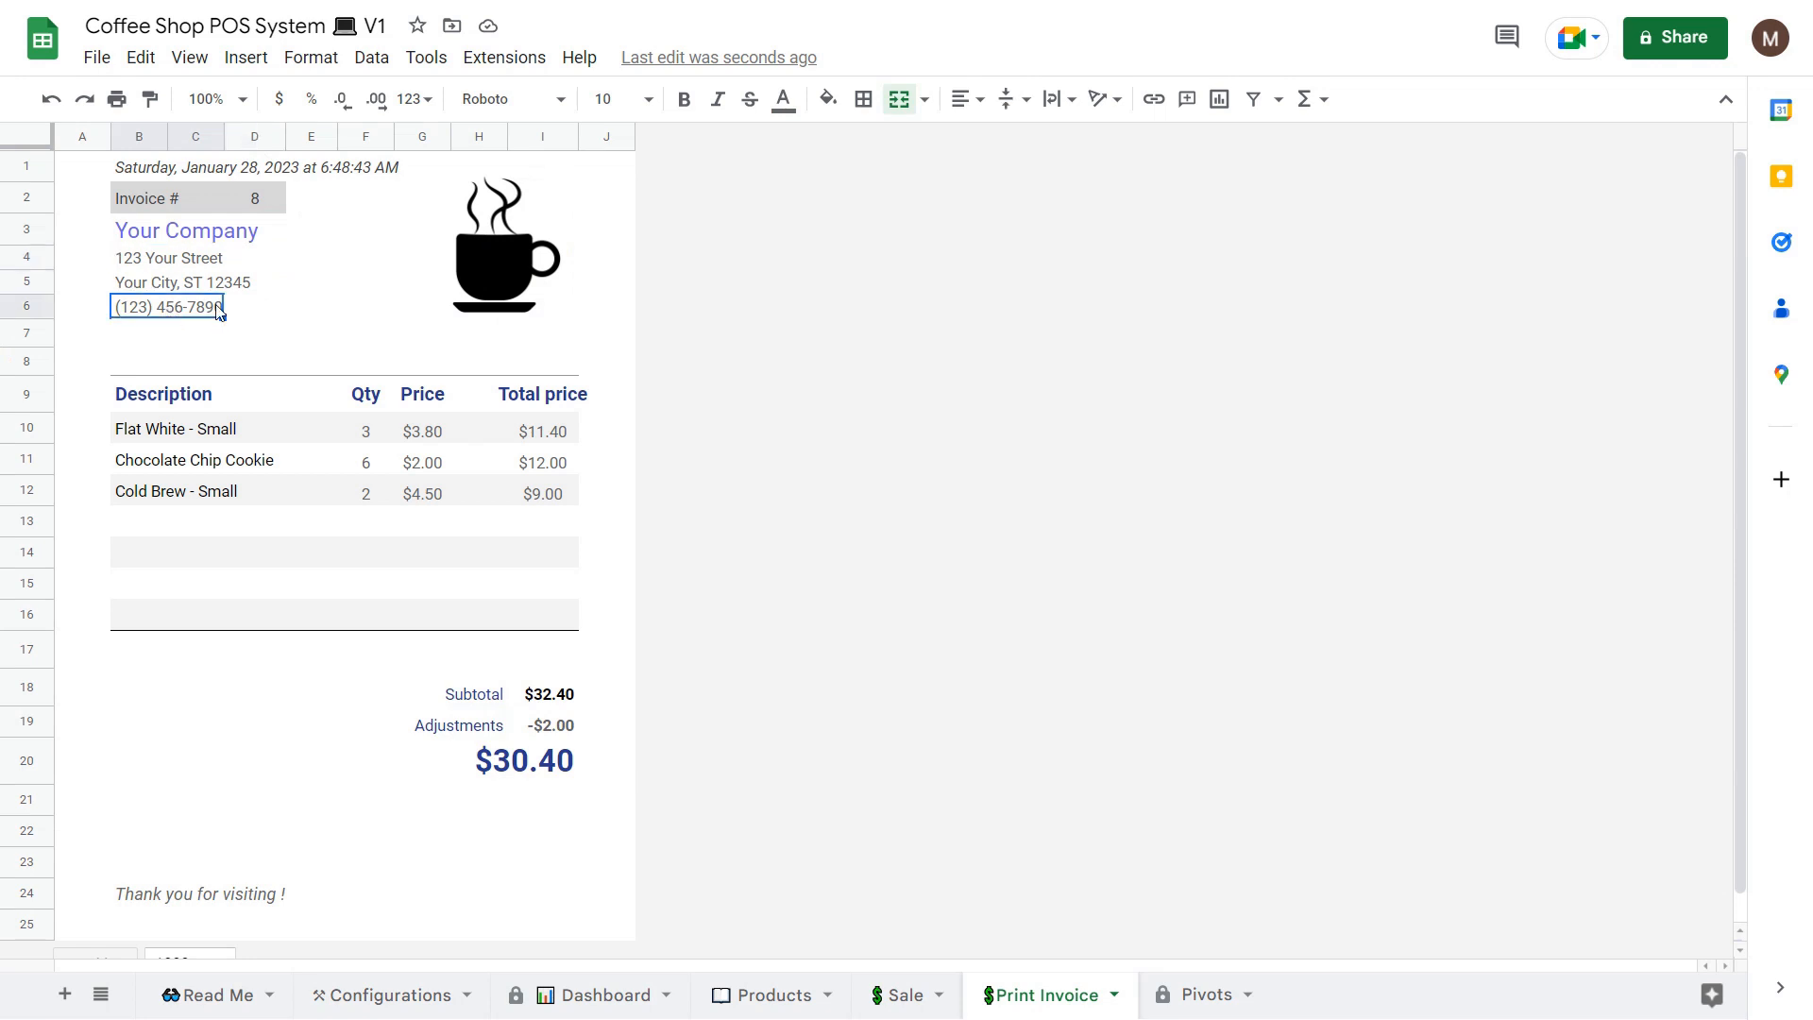
pyautogui.click(333, 773)
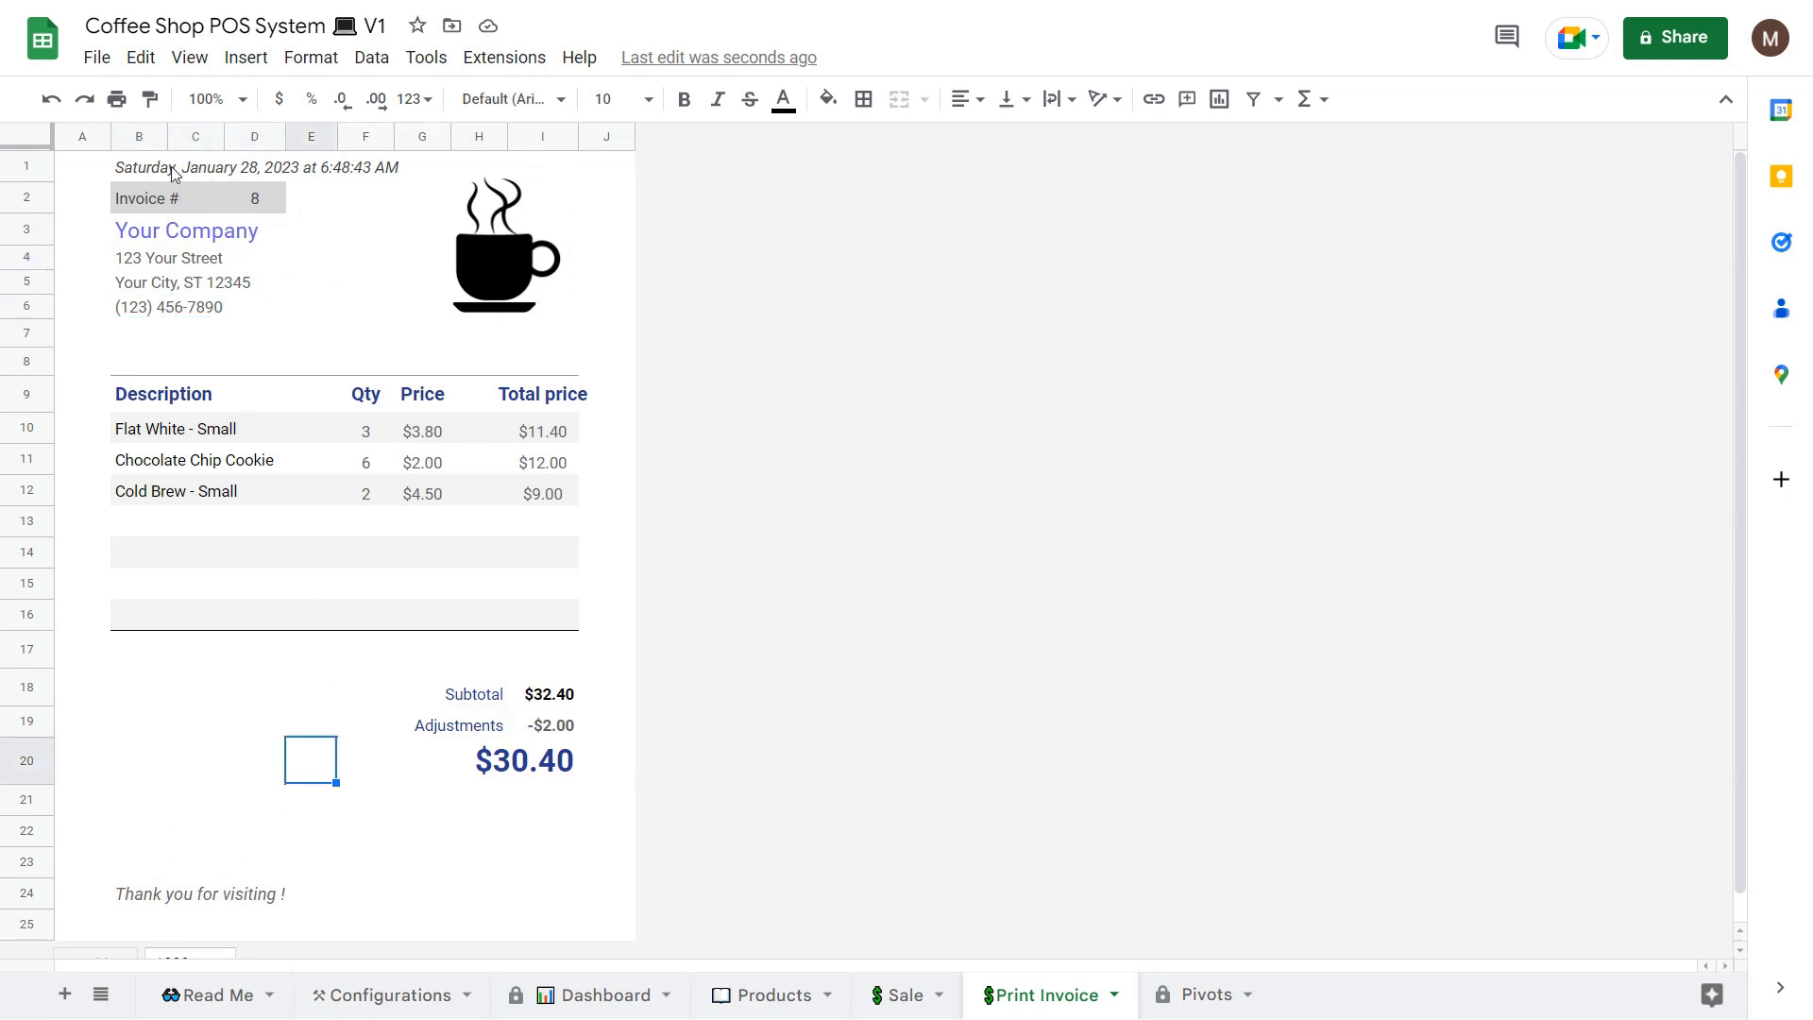
pyautogui.click(245, 175)
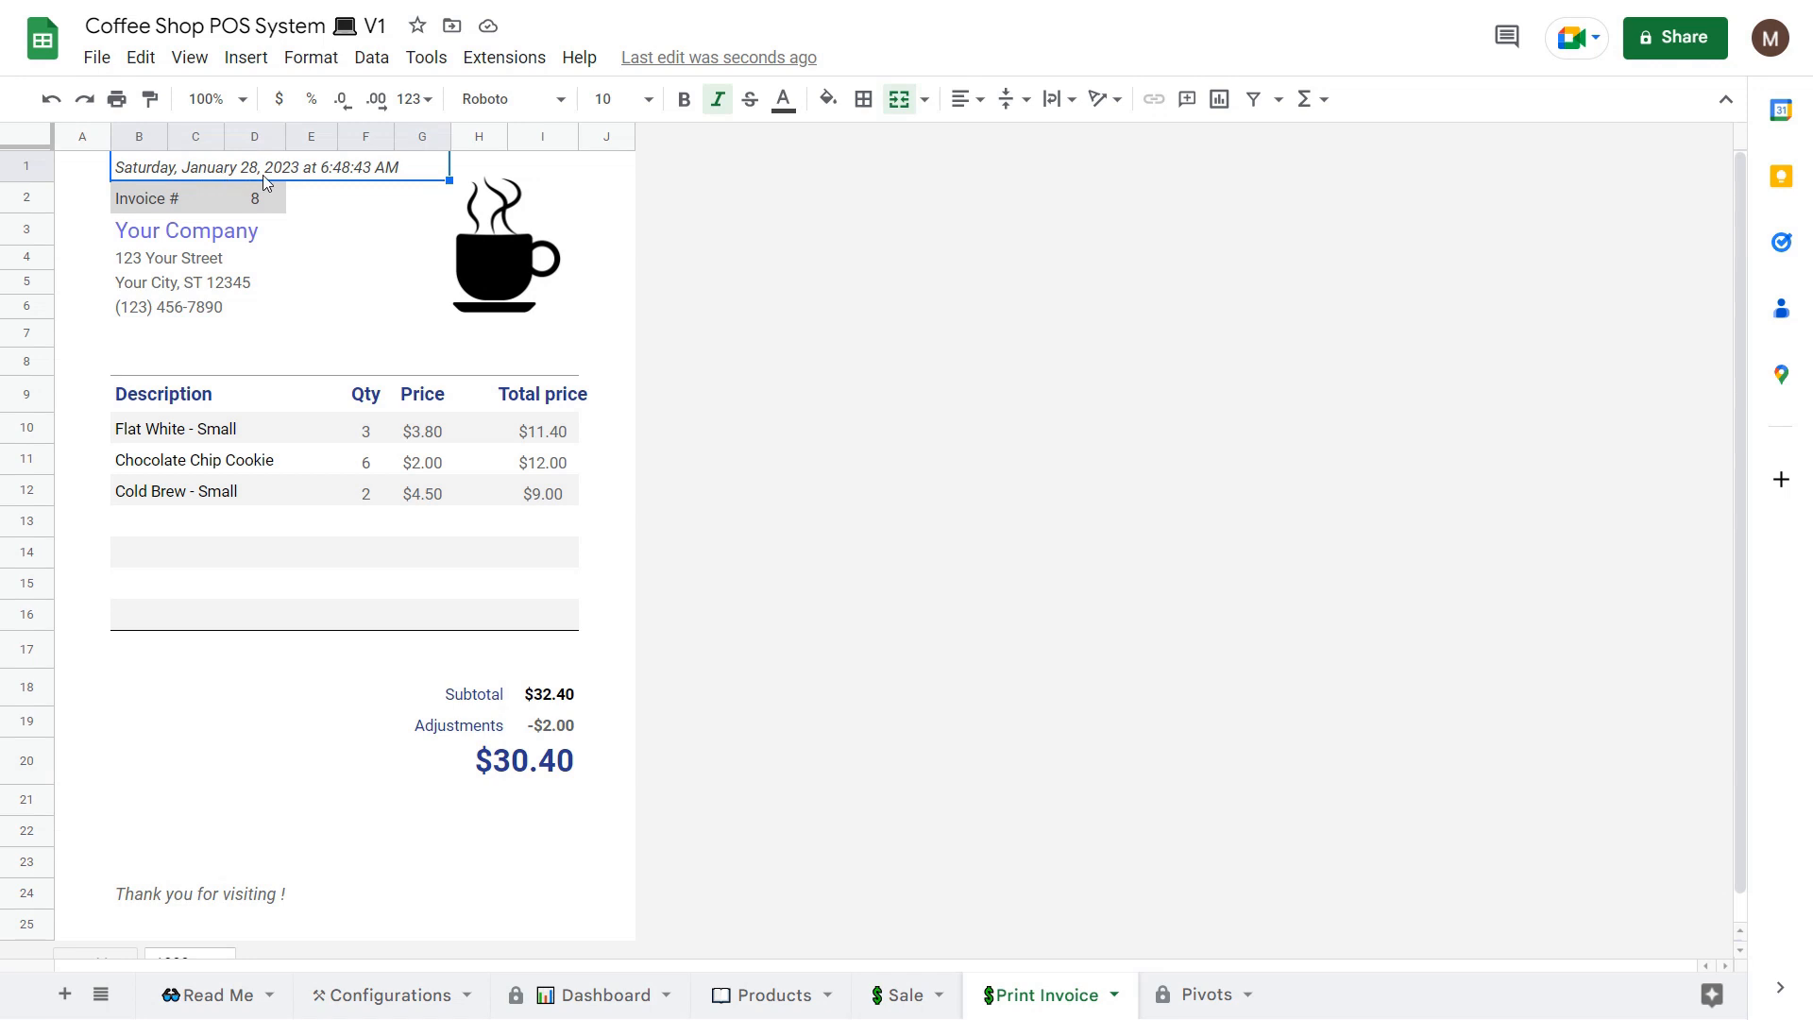
# Preview the current invoice sheet in the print settings, then return to the sheet without printing.
pyautogui.click(331, 241)
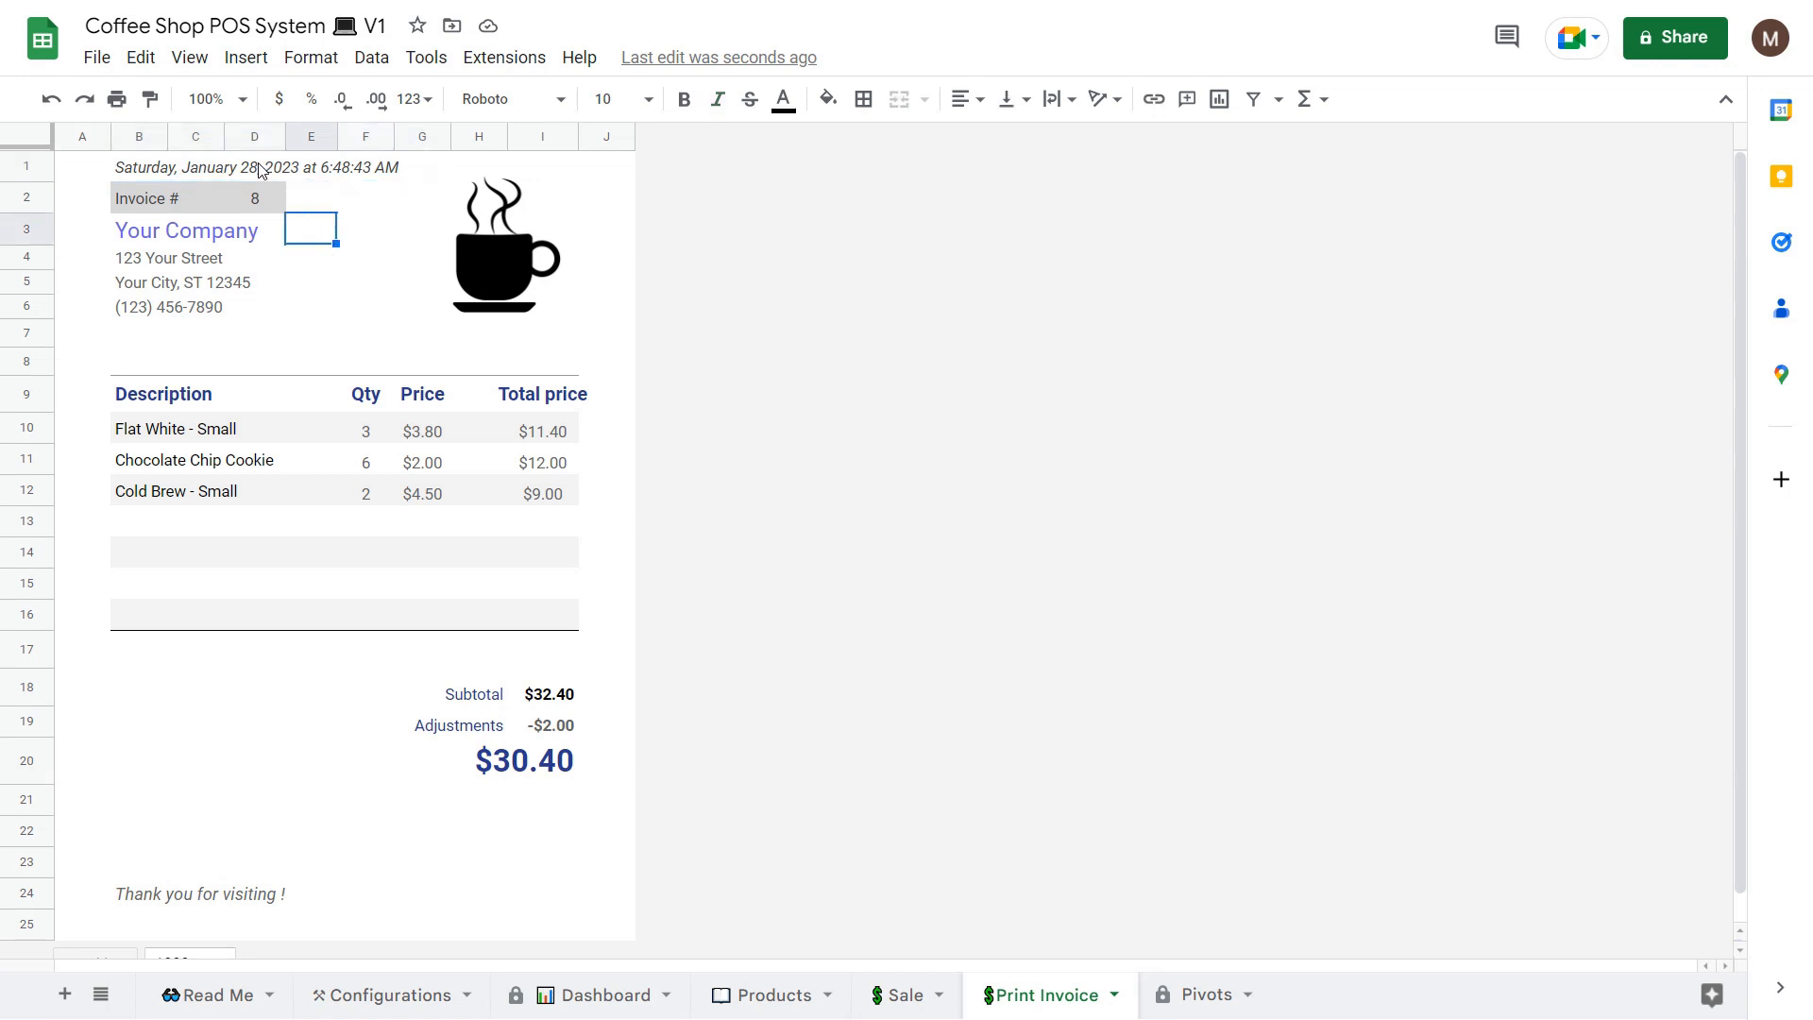
pyautogui.click(375, 260)
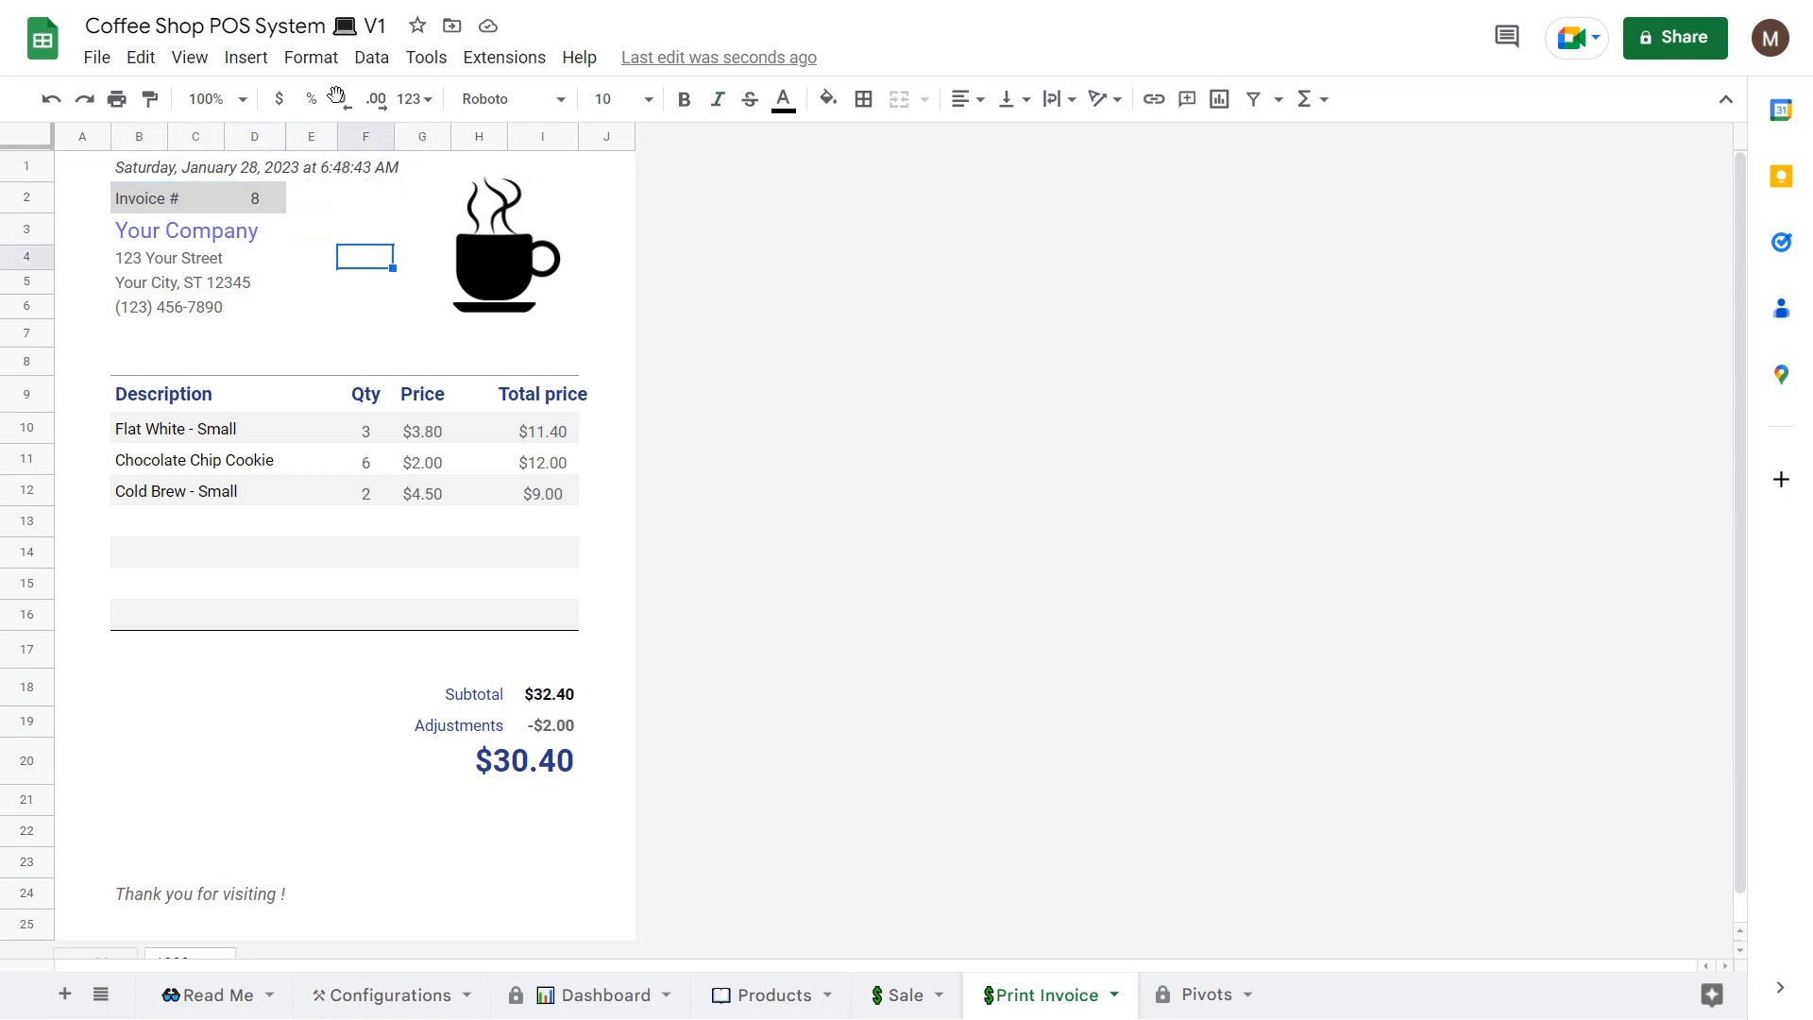
pyautogui.click(349, 295)
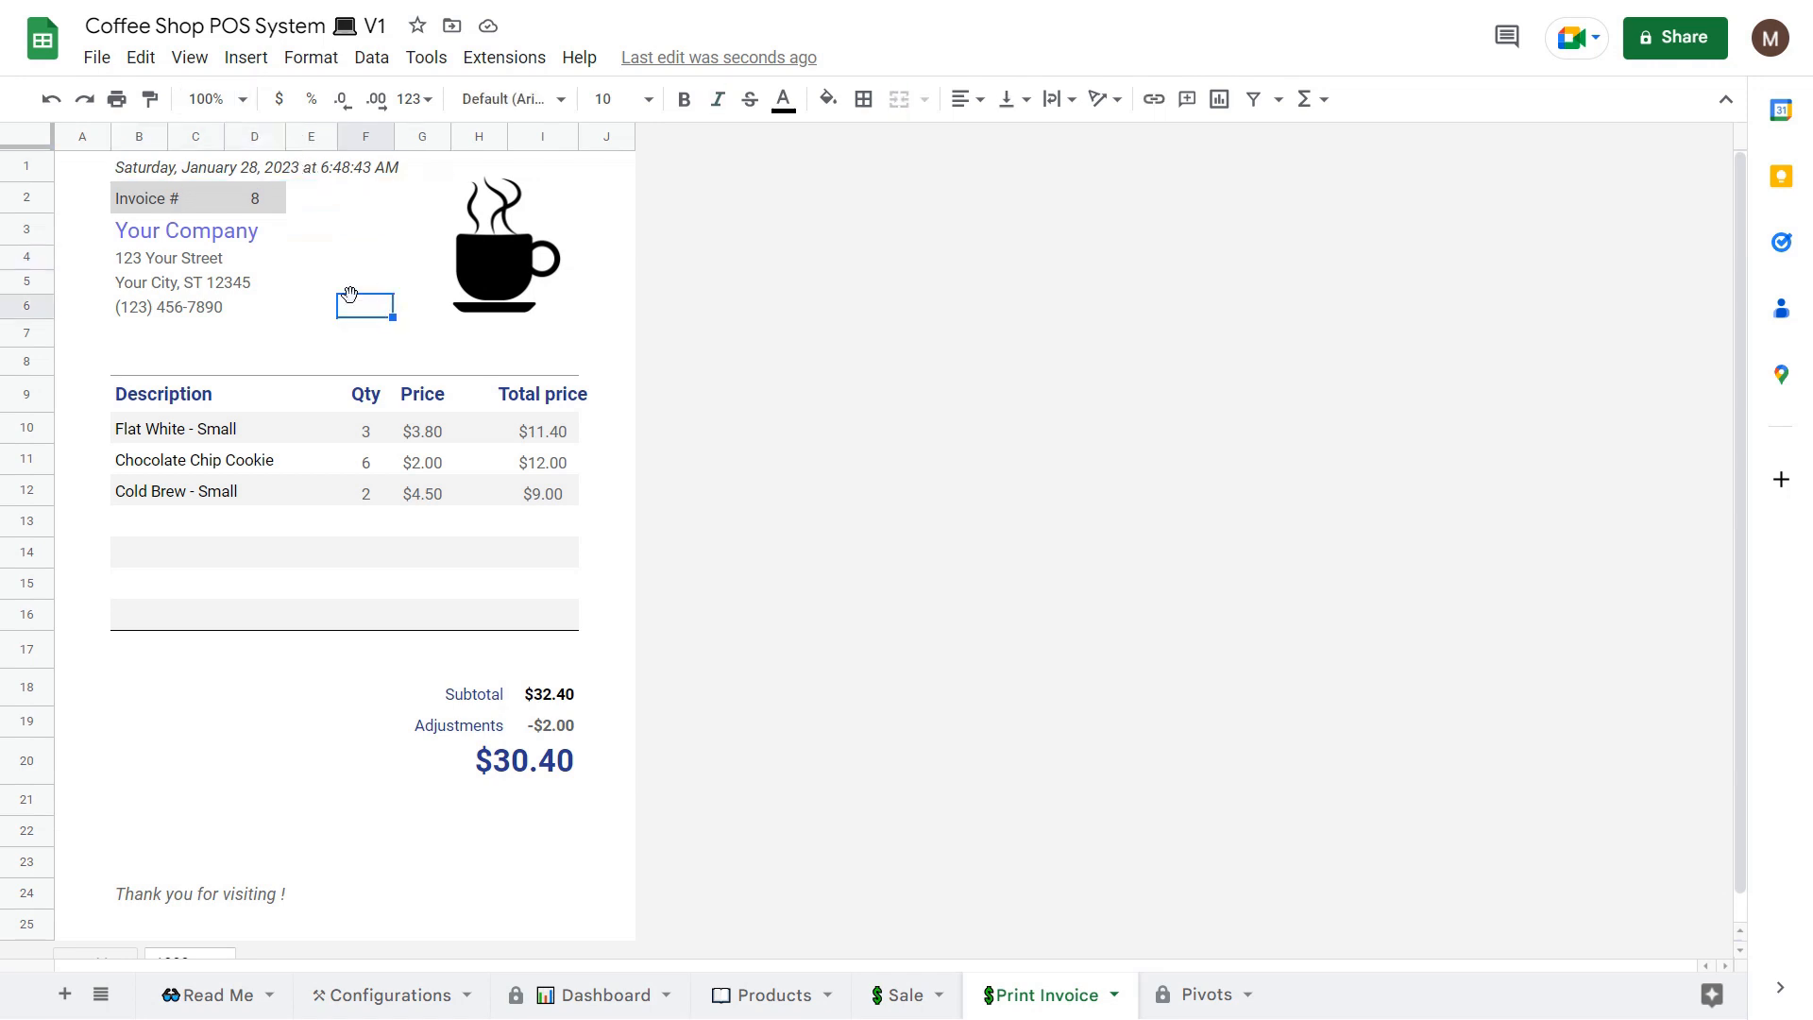
pyautogui.hotkey('ctrl', 'p')
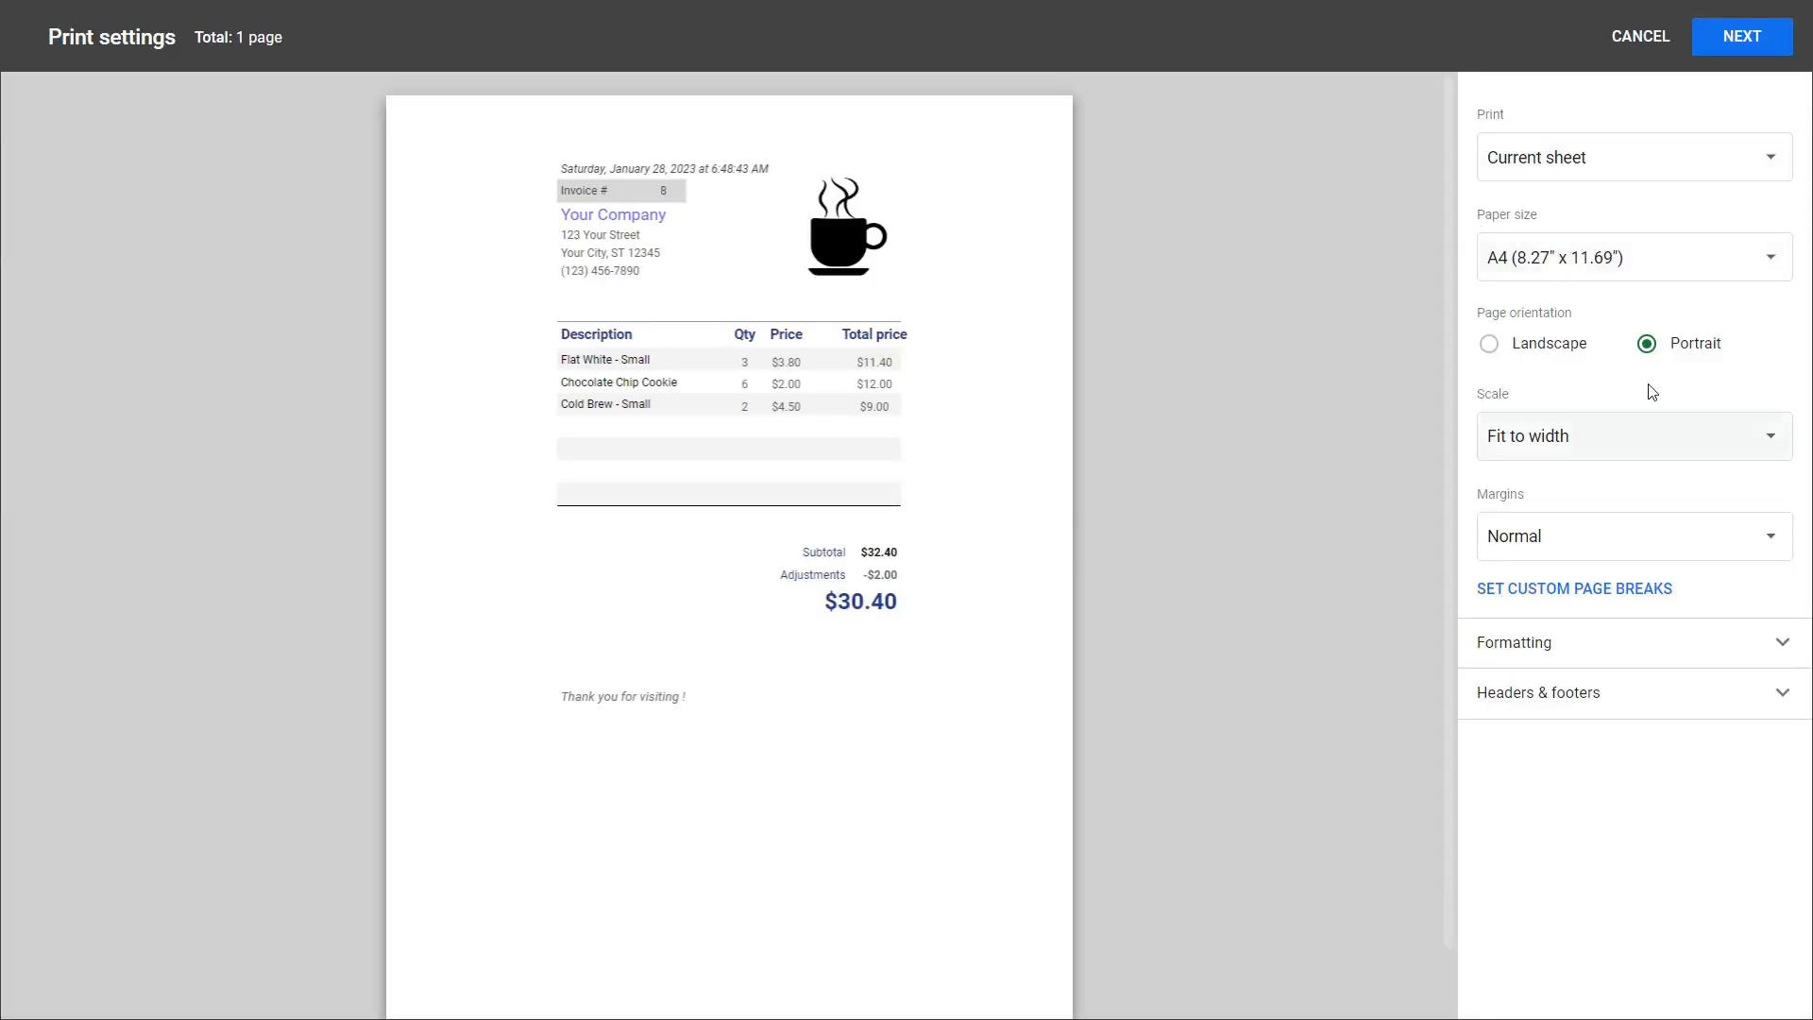
pyautogui.click(1647, 57)
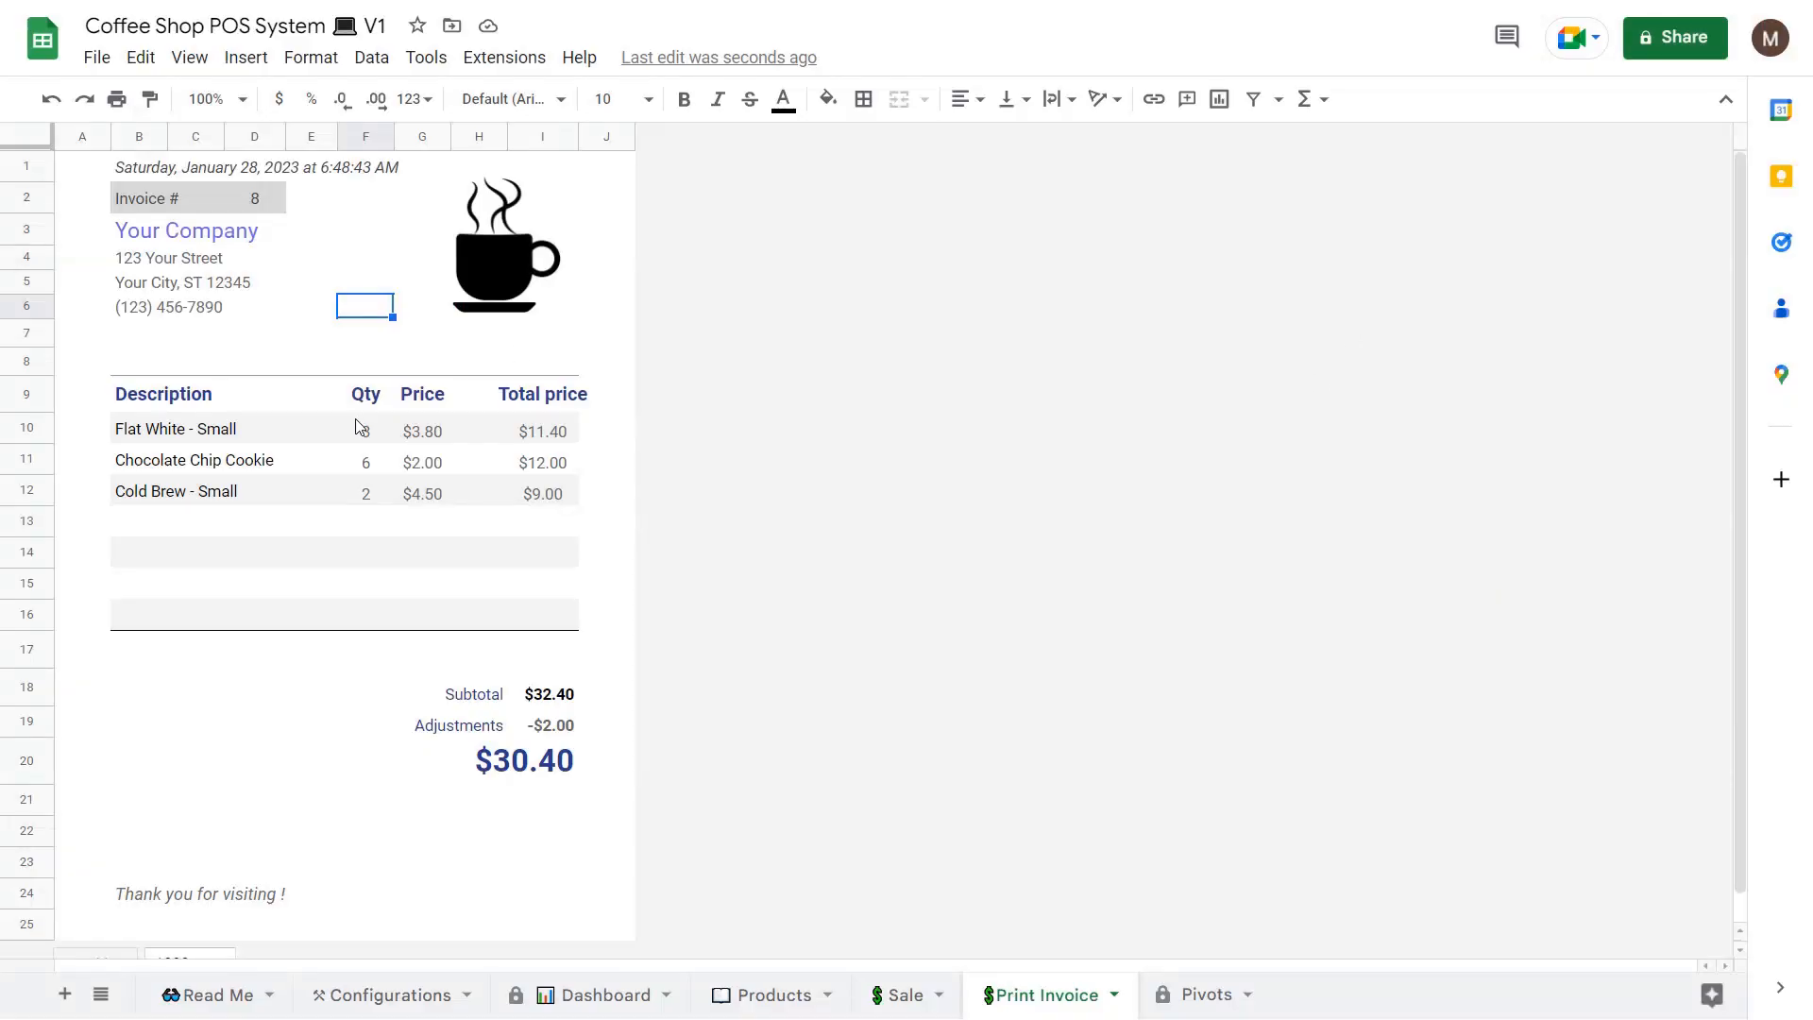
pyautogui.click(764, 548)
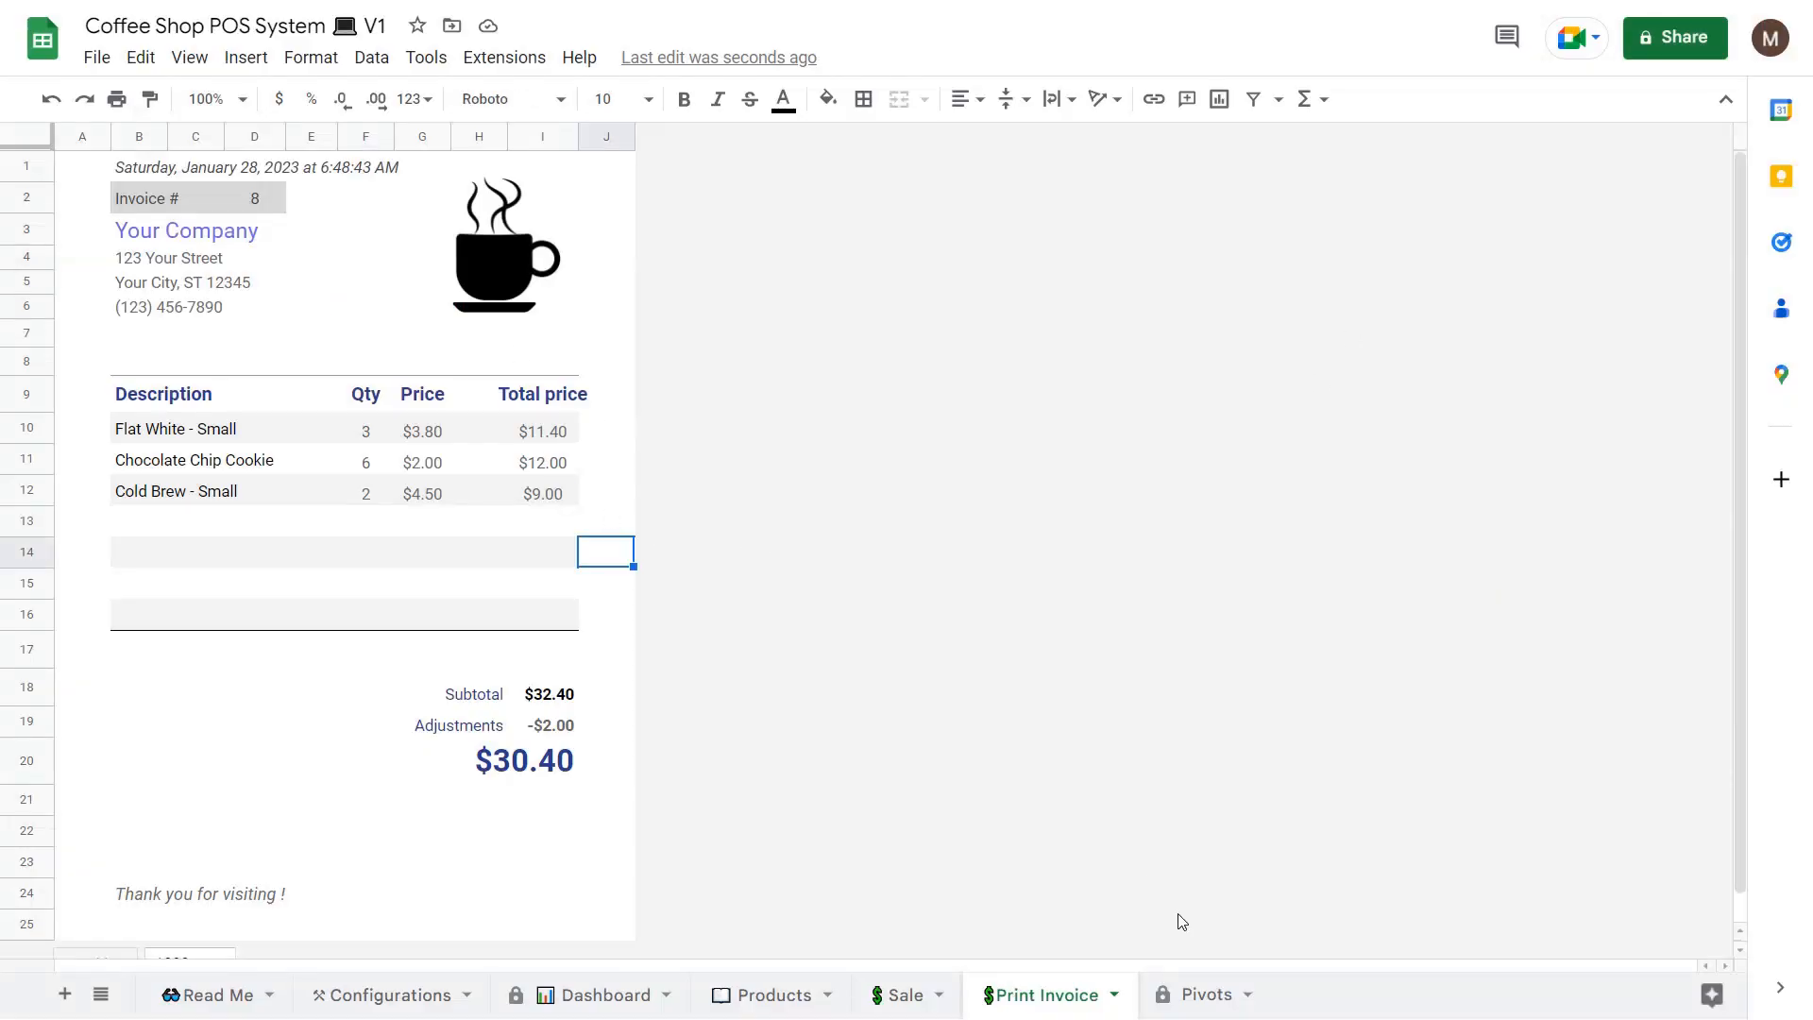
# View the Pivots sheet with the sales-by-date pivot table and the price sums per product.
pyautogui.click(1196, 999)
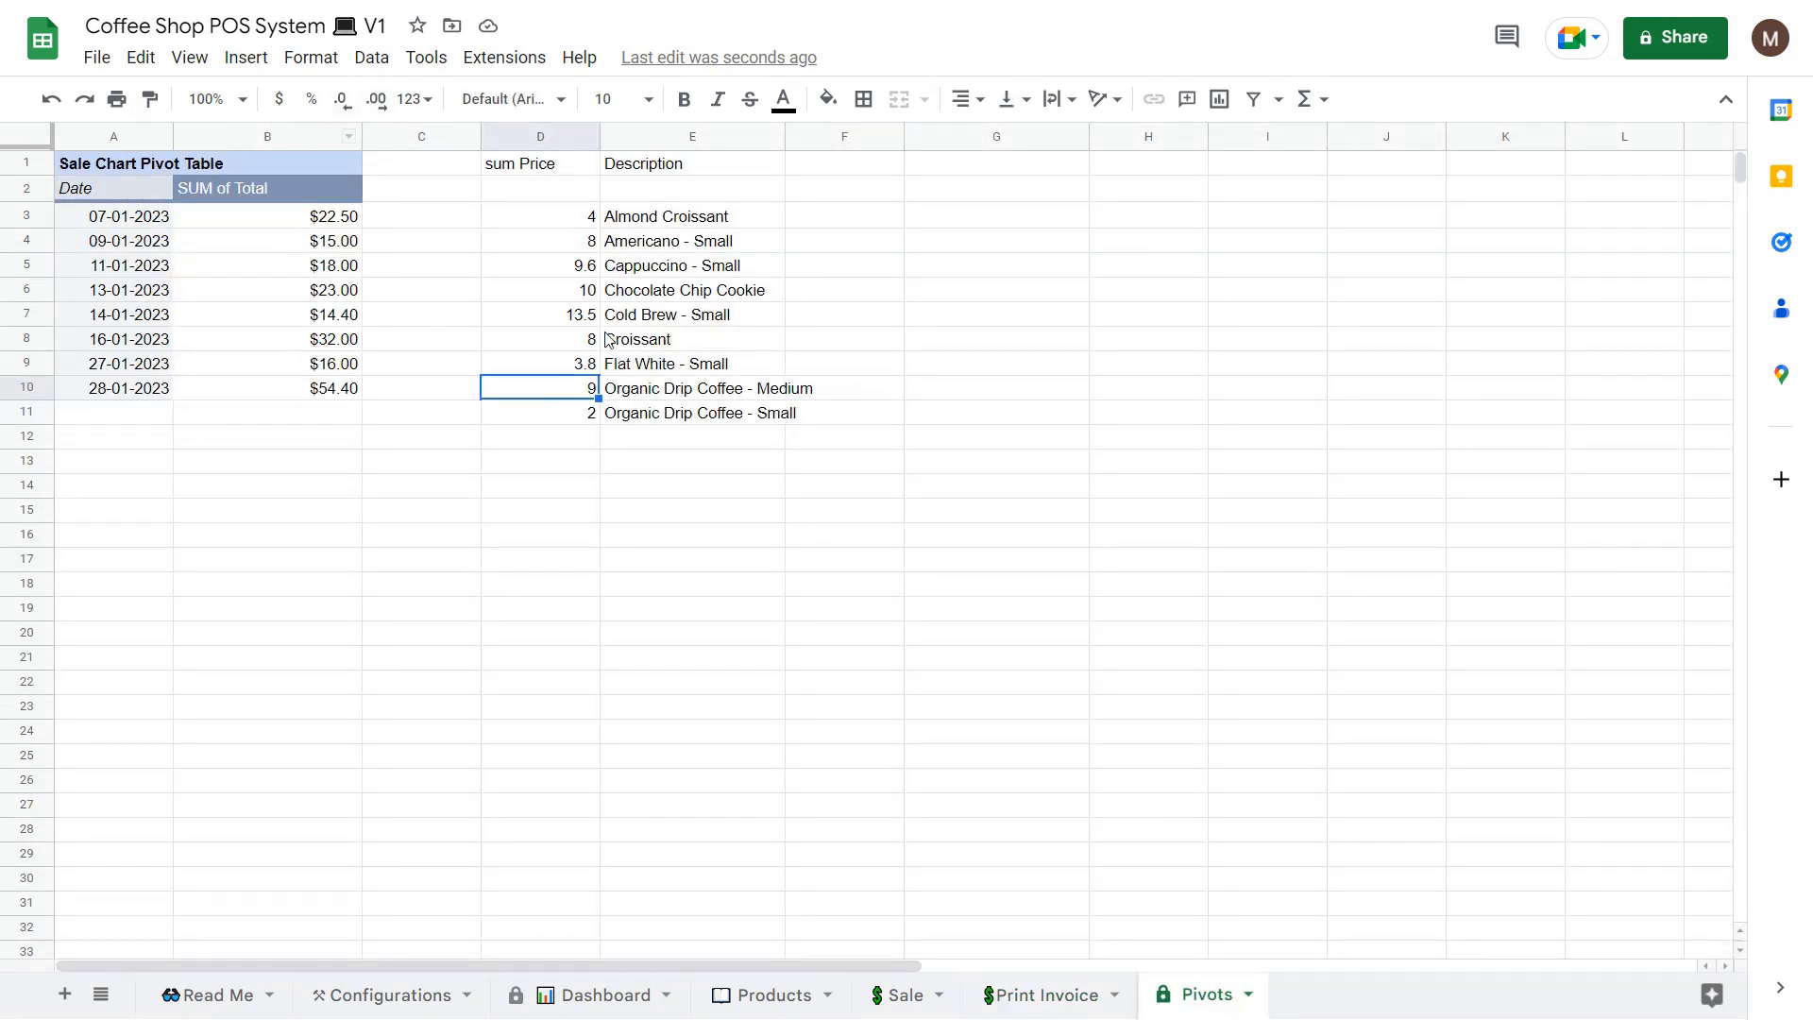
pyautogui.click(910, 518)
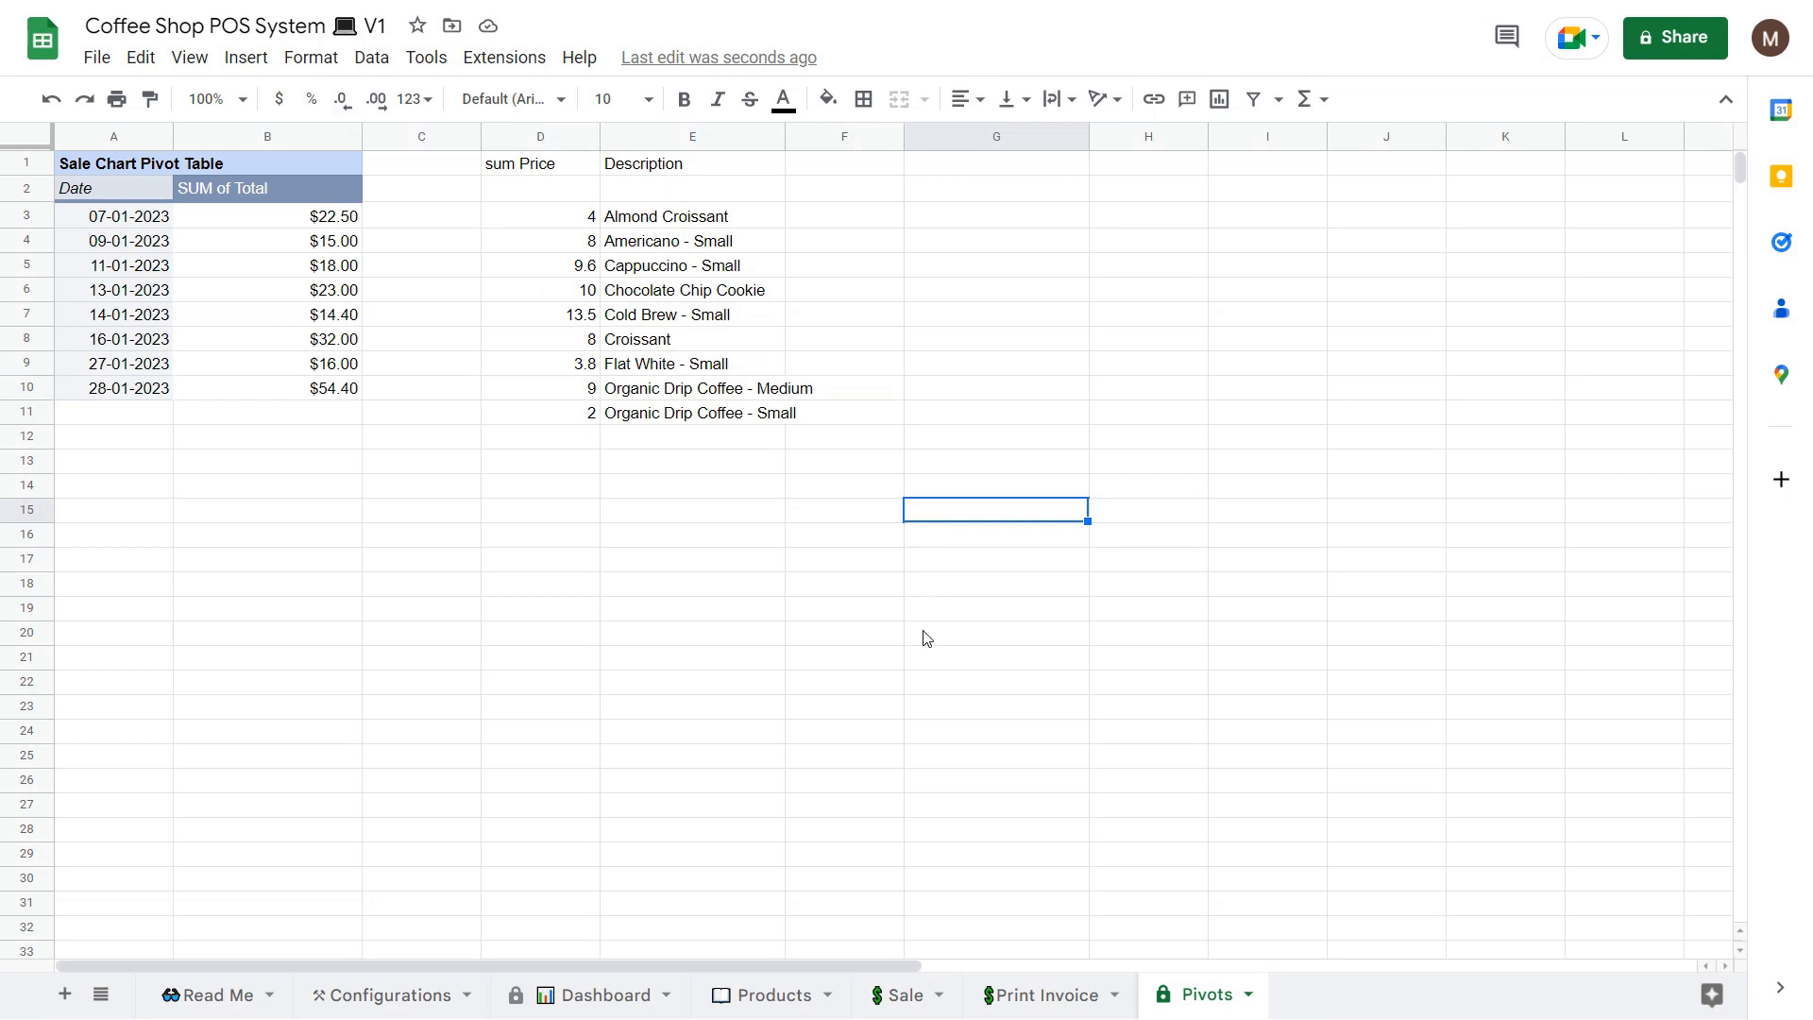
# Set the Show Sale for Last X Days value in the Dashboard sheet to 3.
pyautogui.click(604, 999)
pyautogui.scroll(3, 996, 642)
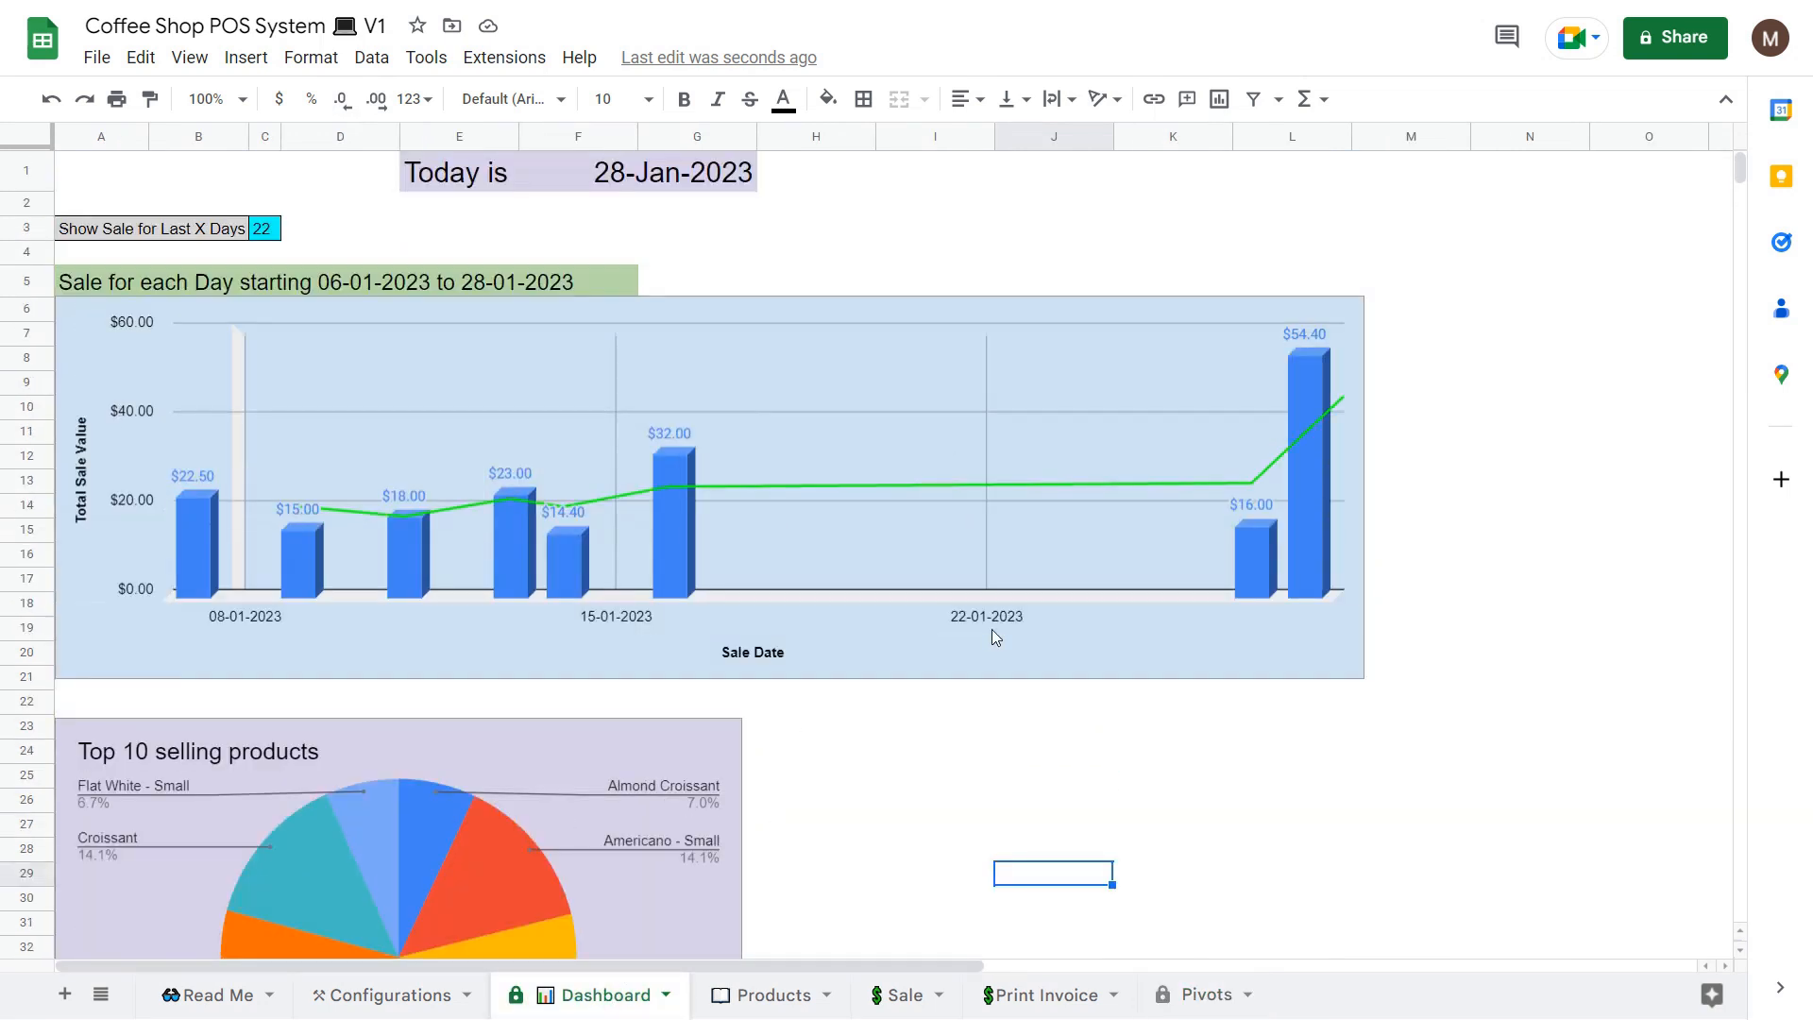
pyautogui.click(265, 229)
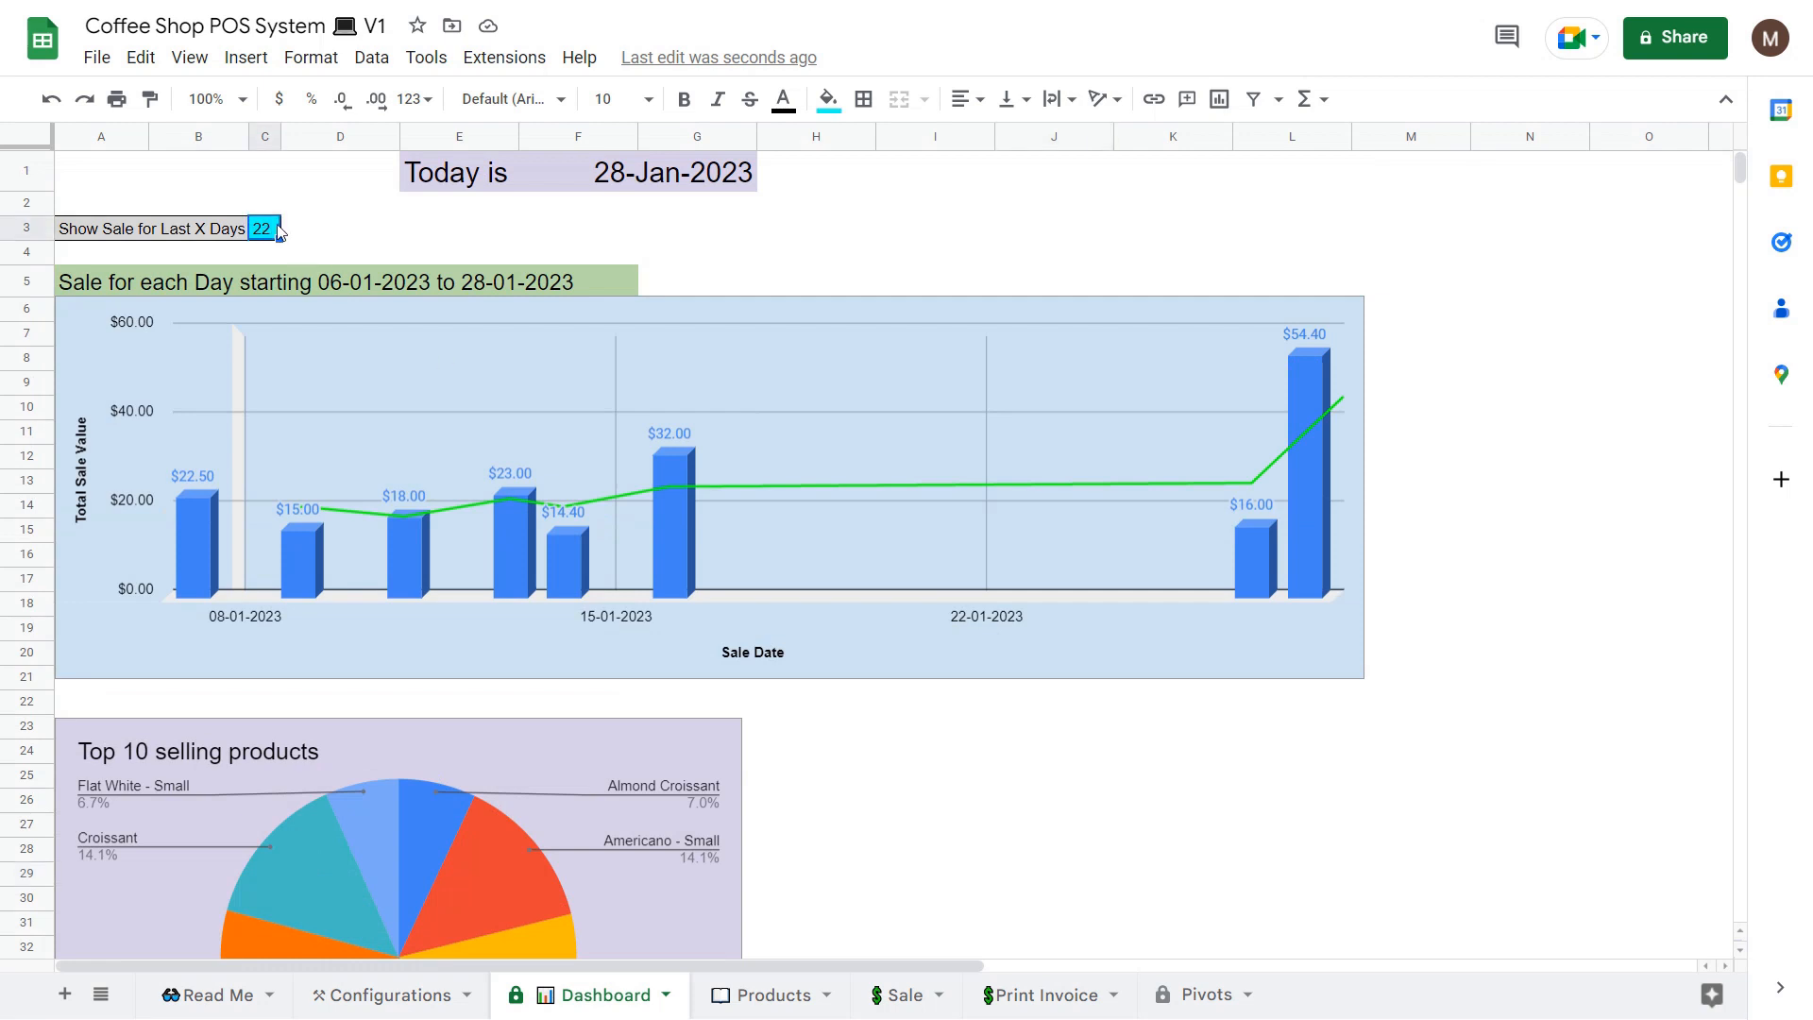
pyautogui.doubleClick(268, 230)
pyautogui.press('BackSpace')
pyautogui.press('BackSpace')
pyautogui.write('3')
pyautogui.click(352, 236)
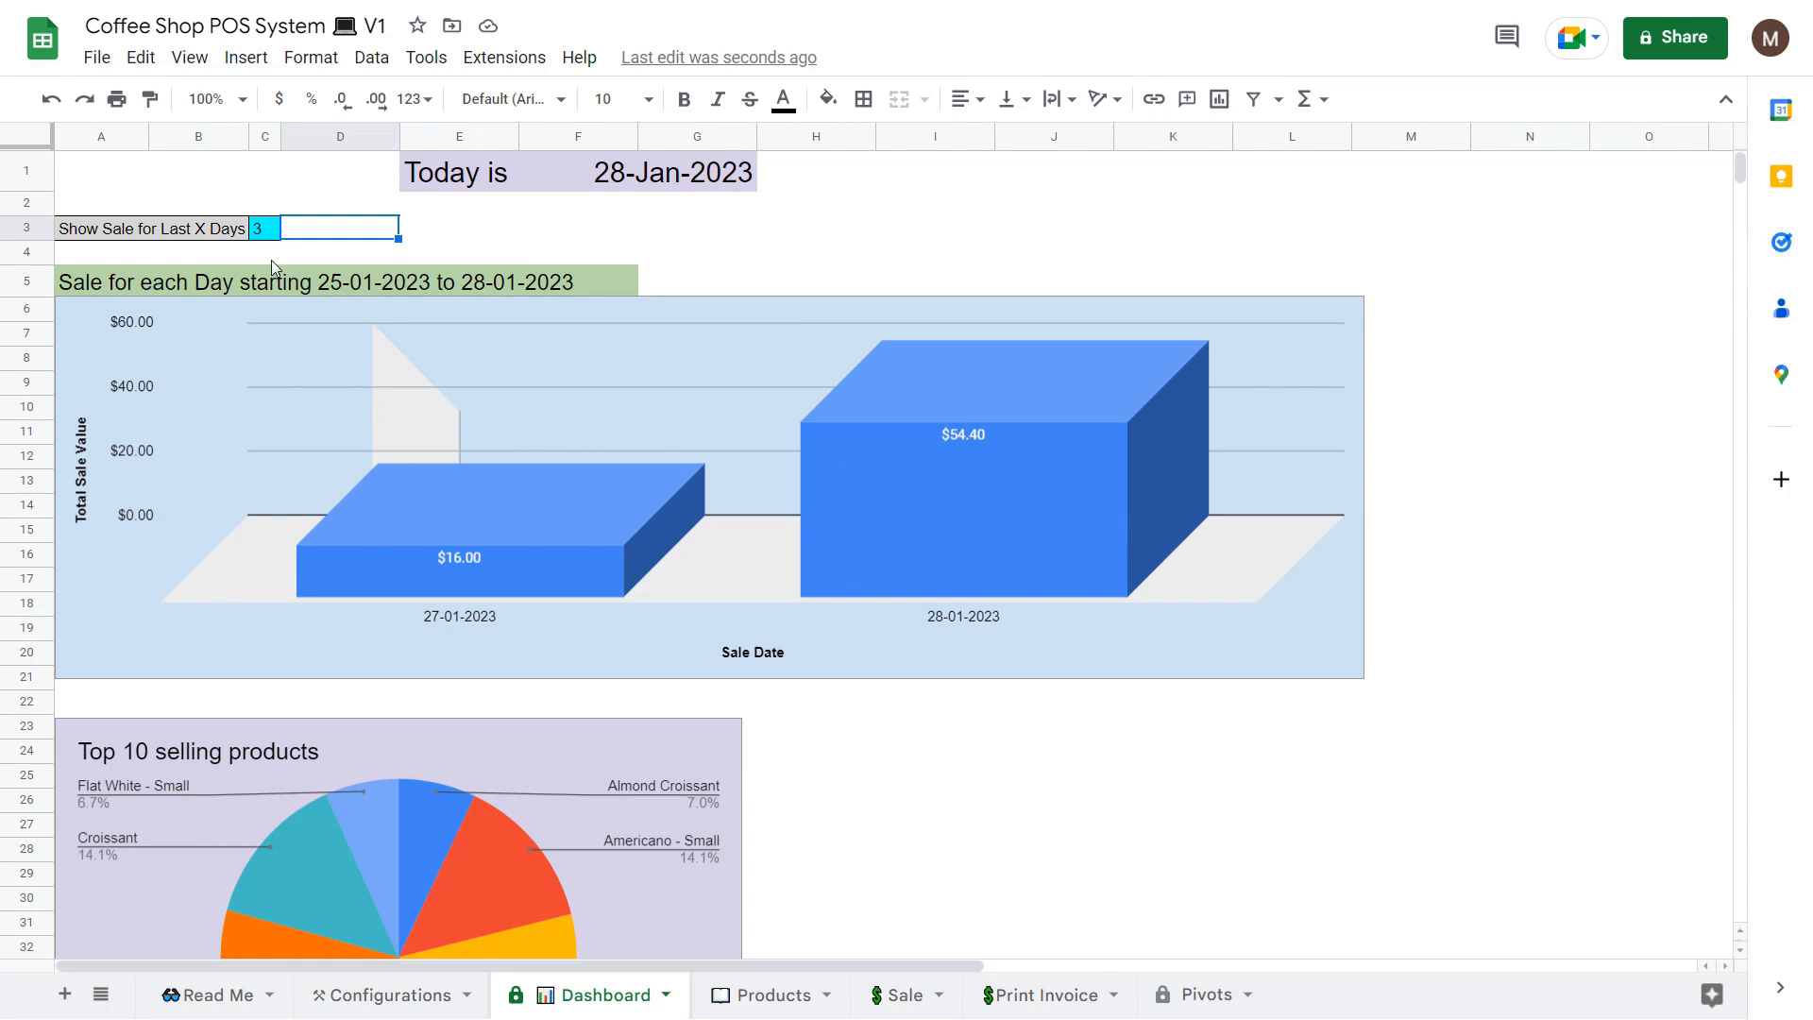
# Set the Dashboard's Show Sale for Last X Days value to 30.
pyautogui.click(259, 228)
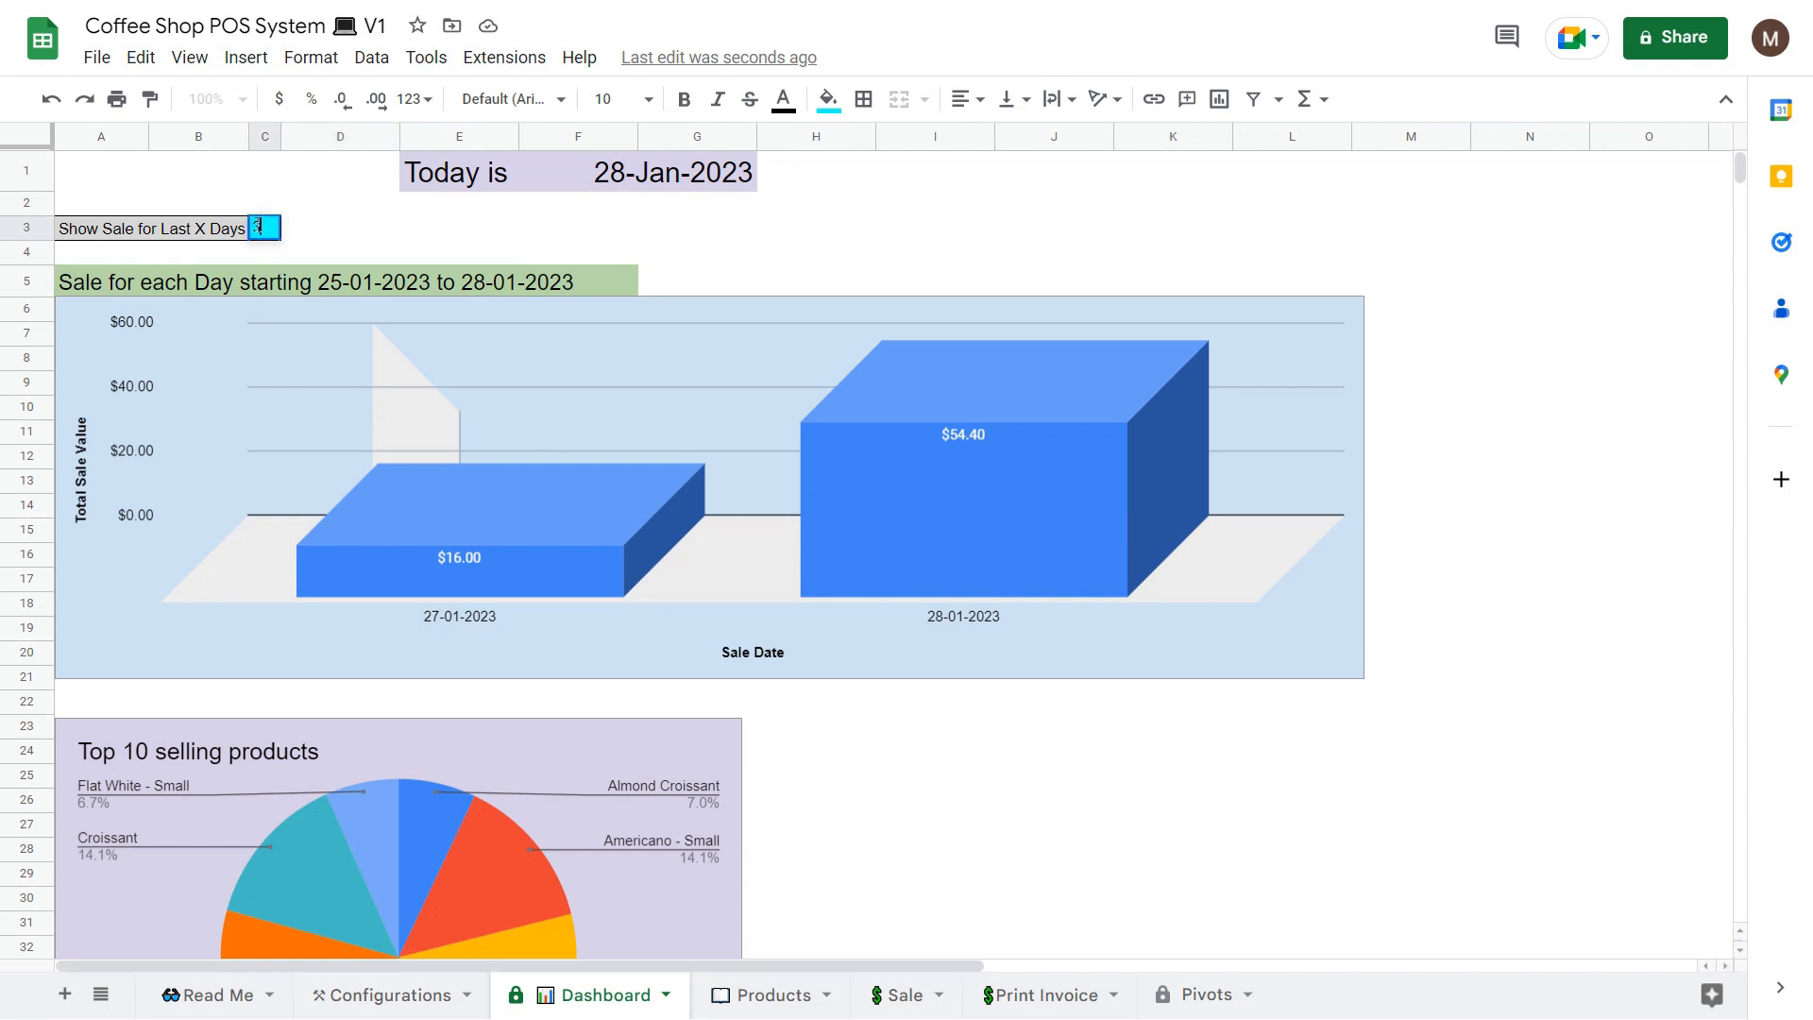
pyautogui.write('30')
pyautogui.click(387, 236)
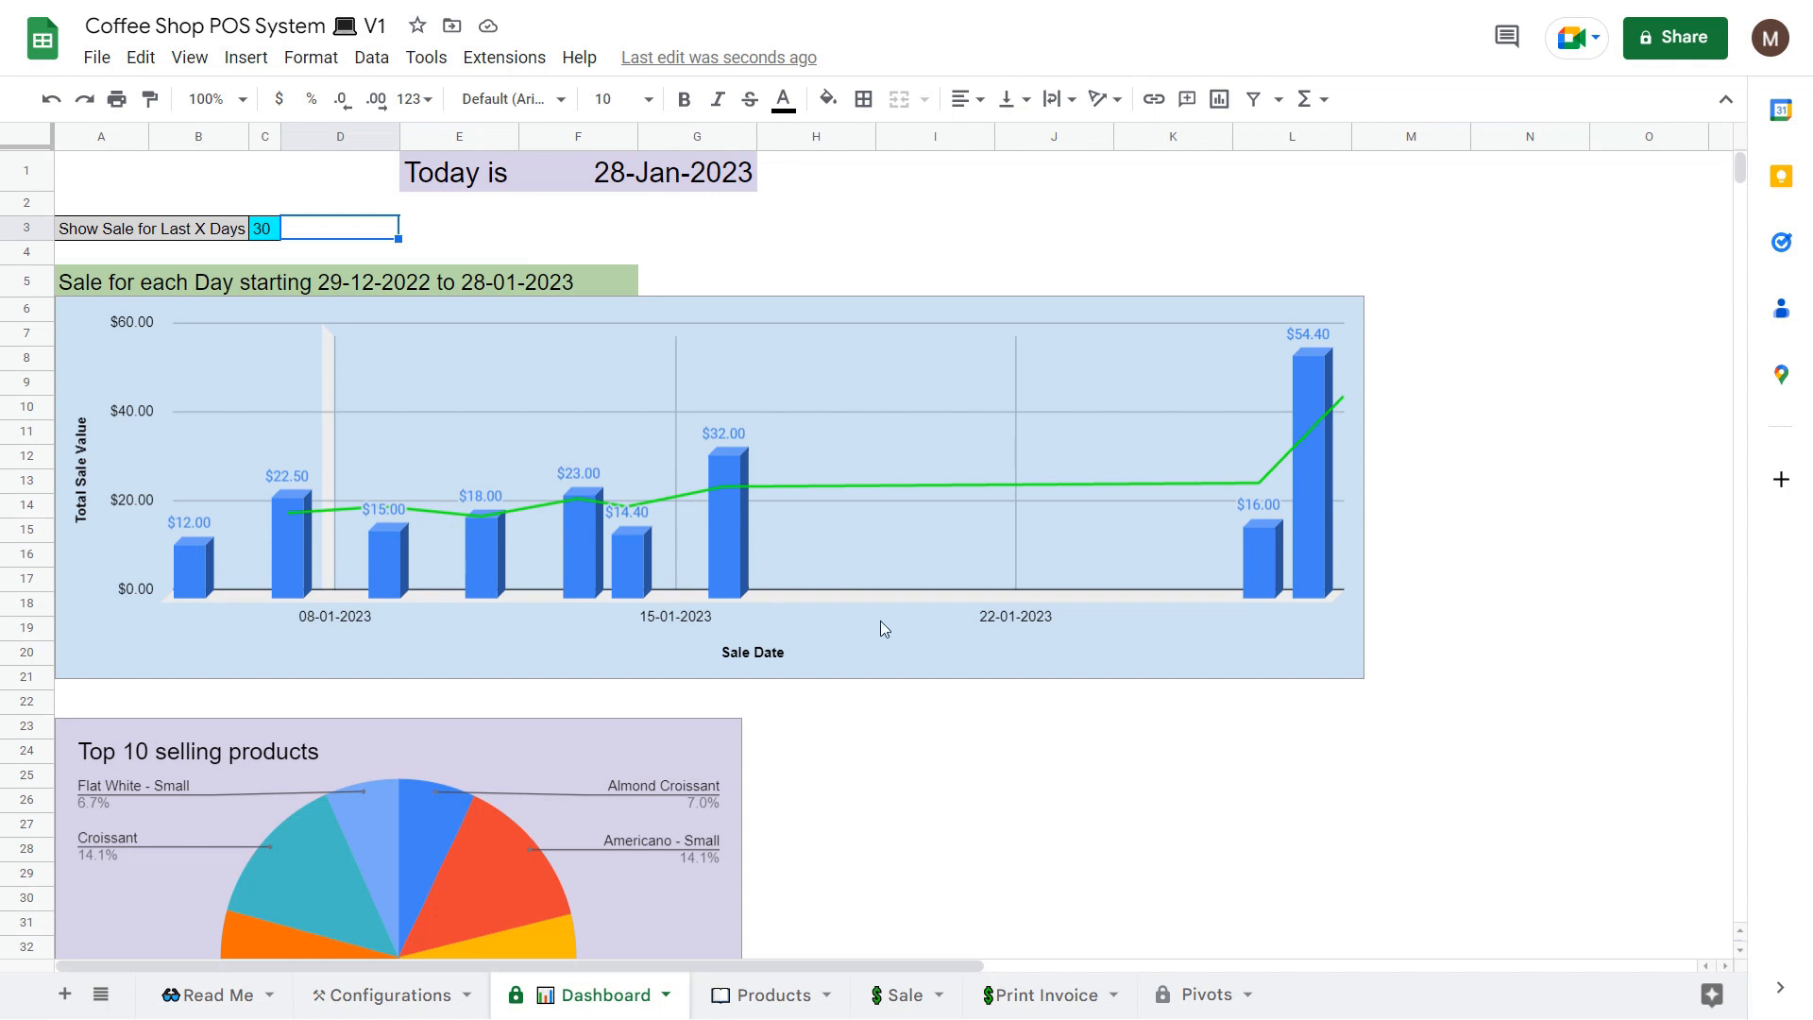
# Examine the Dashboard's daily sales chart and the Top 10 selling products pie chart.
pyautogui.scroll(-2, 880, 623)
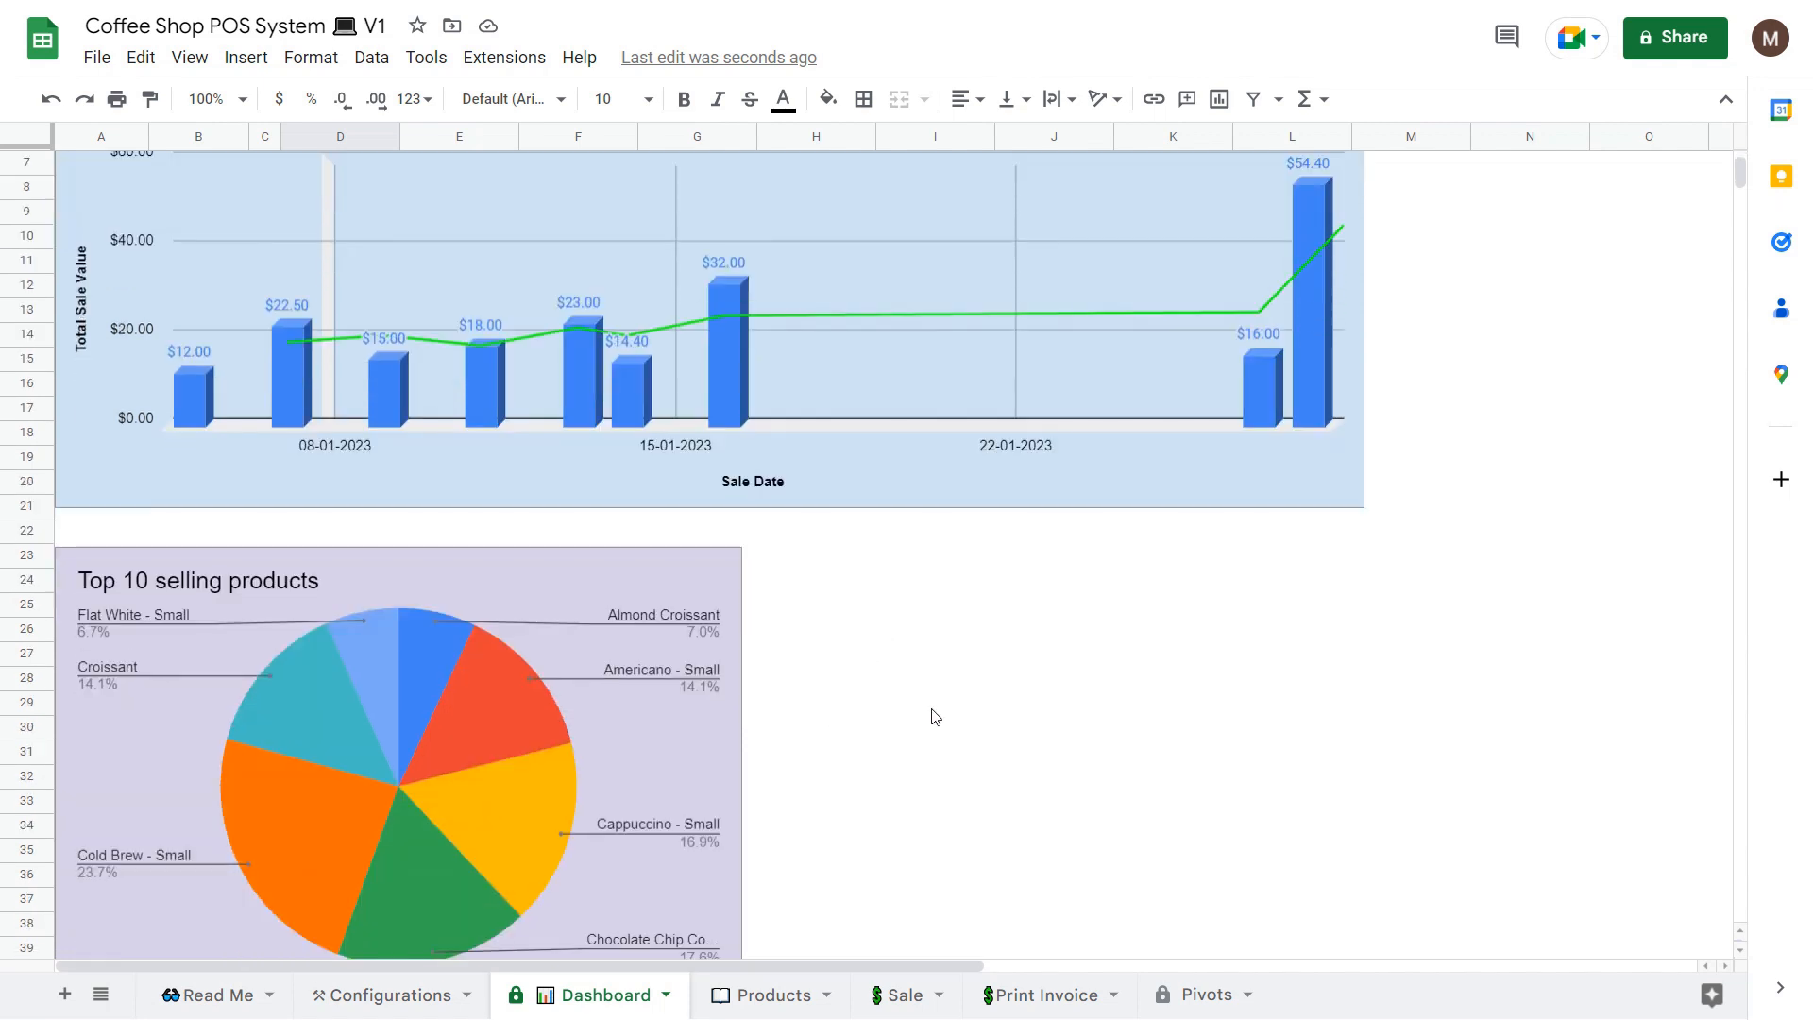
pyautogui.click(931, 708)
pyautogui.scroll(-1, 928, 708)
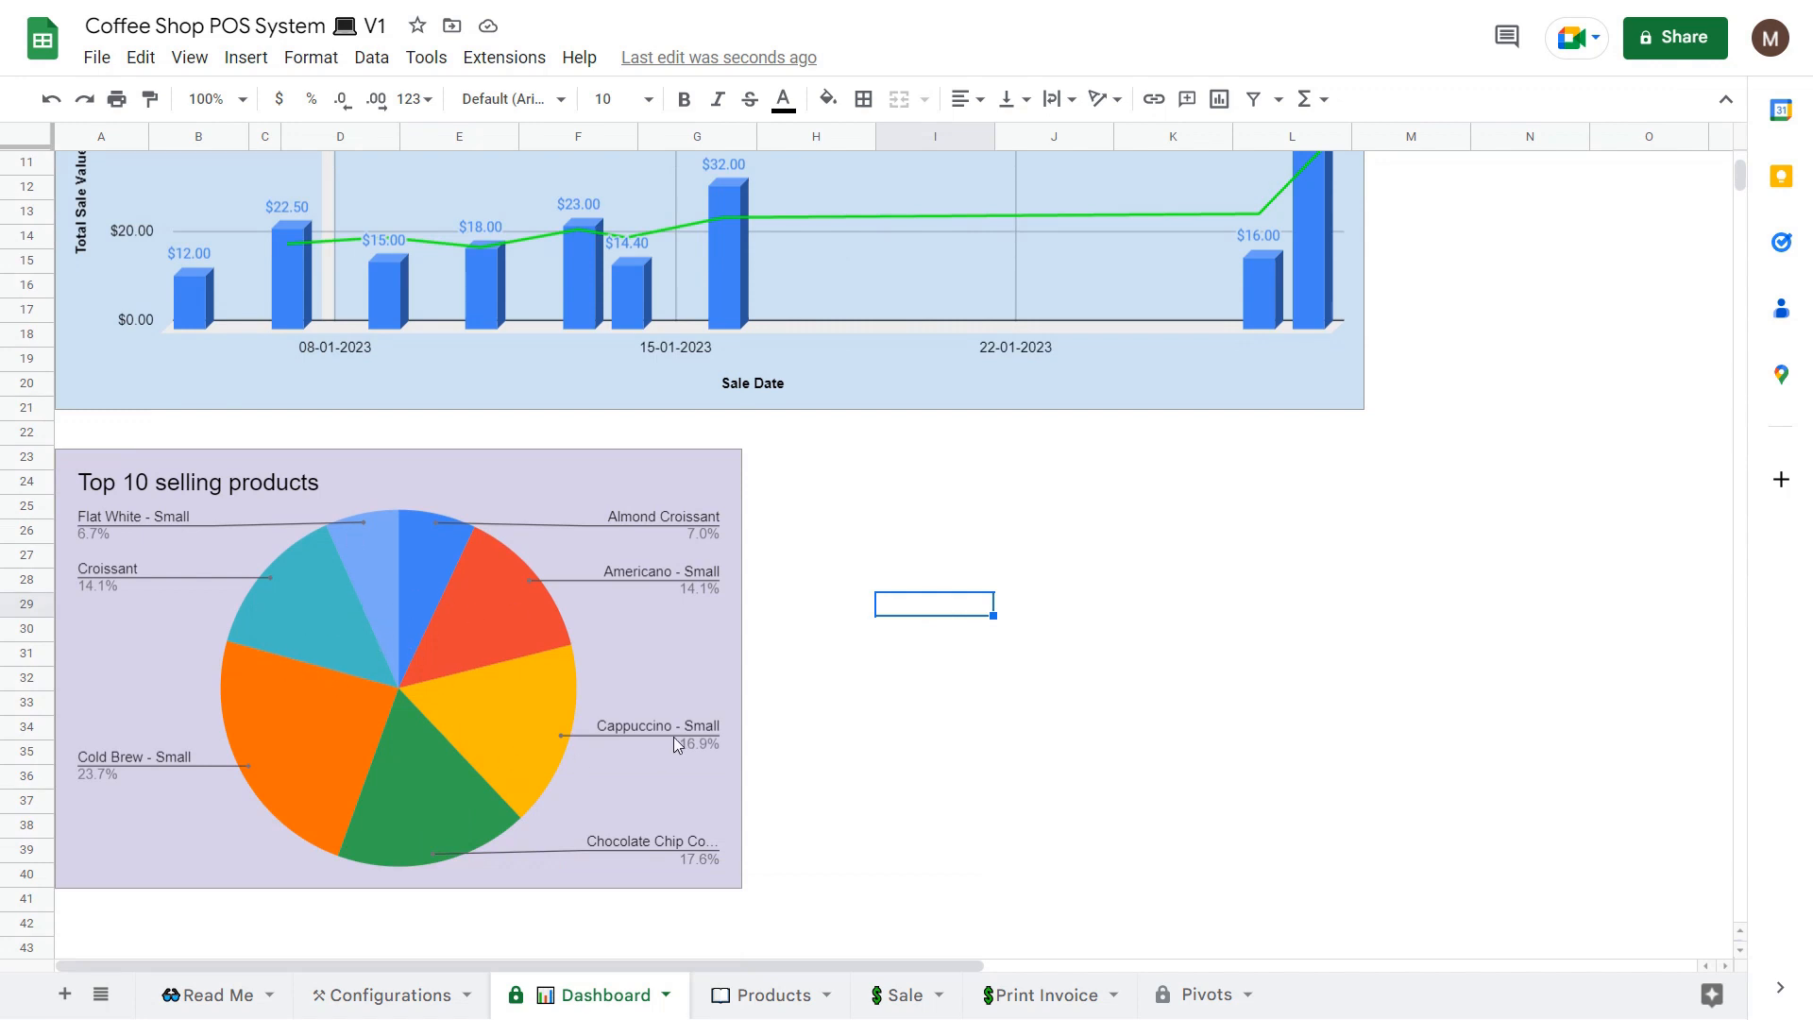
pyautogui.click(696, 592)
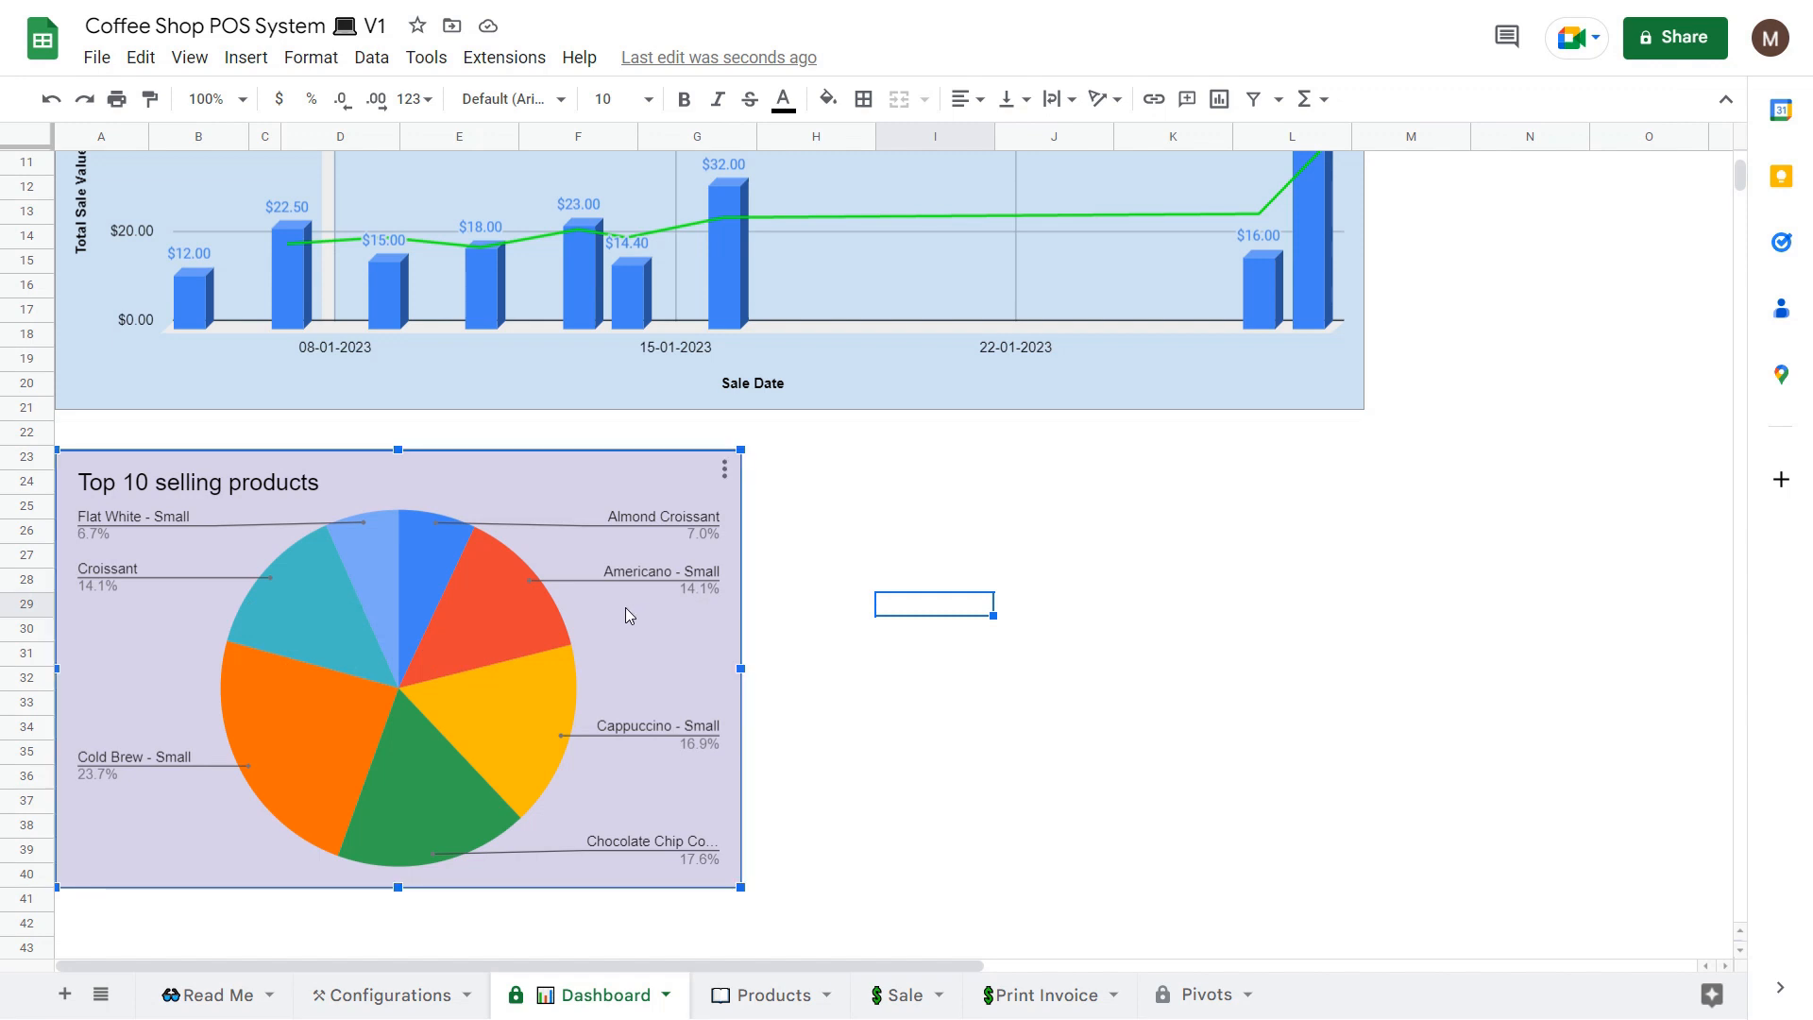
pyautogui.scroll(1, 644, 346)
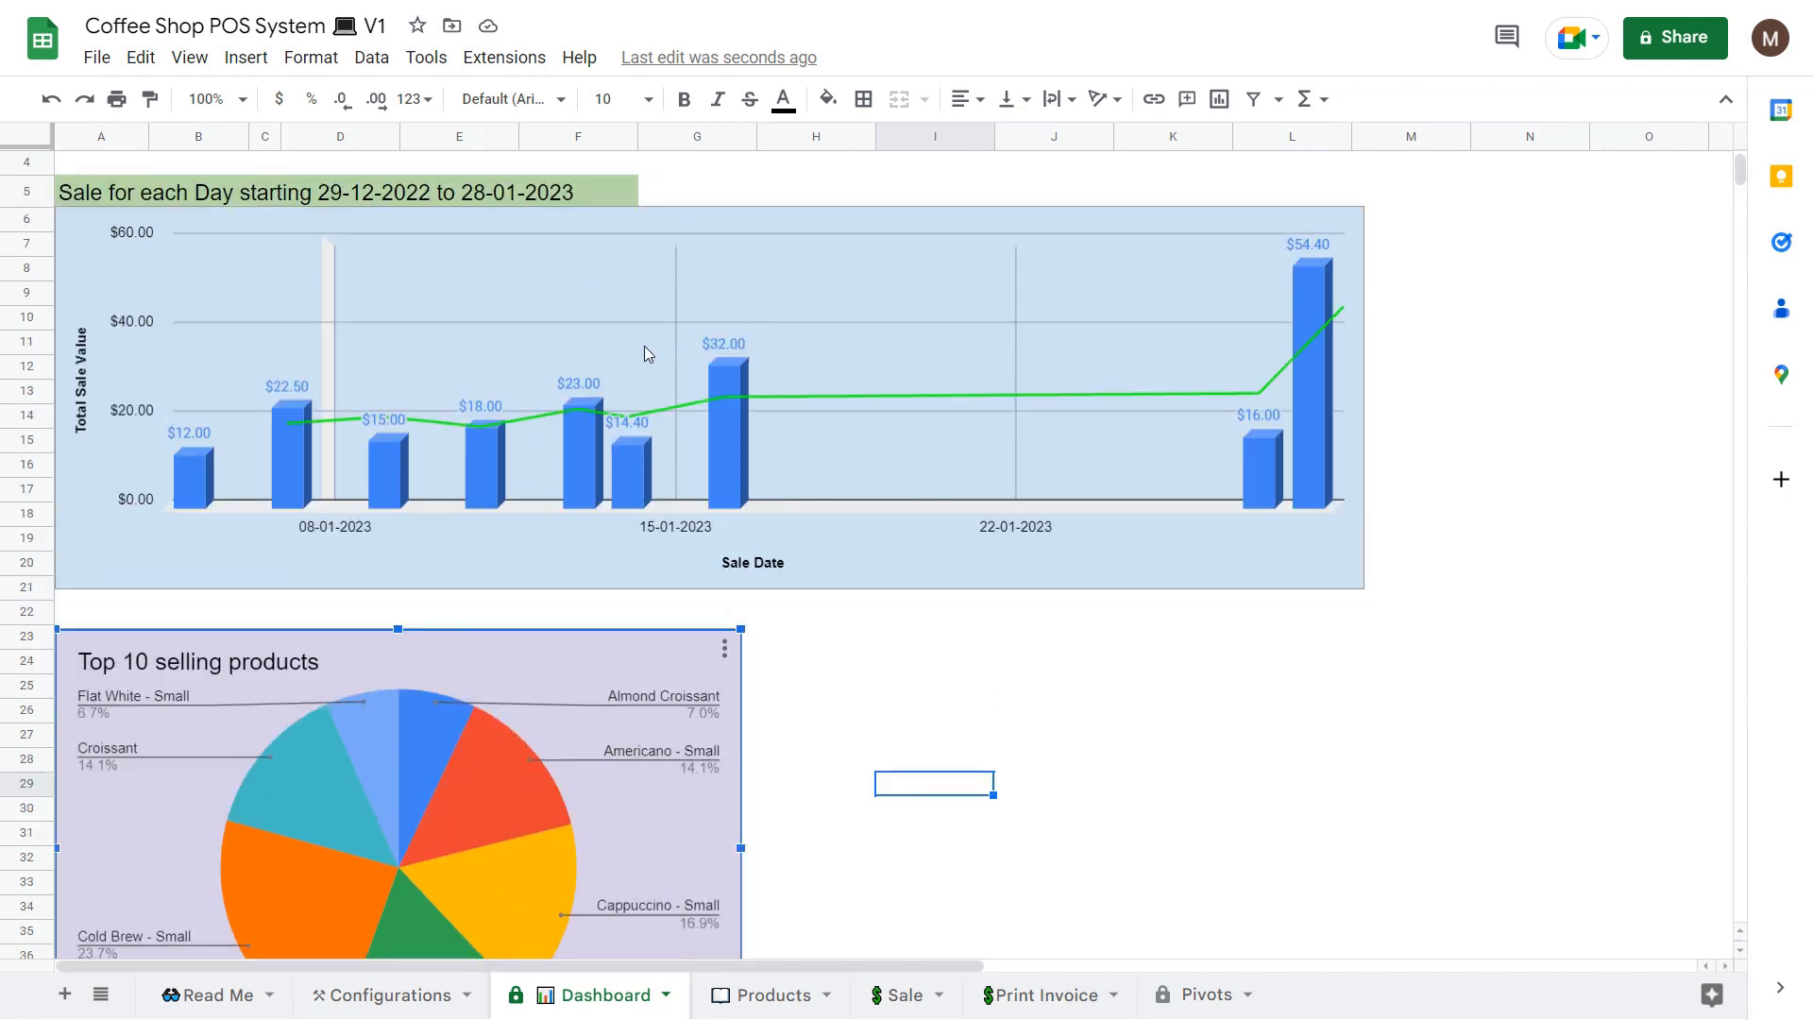
pyautogui.scroll(-1, 634, 354)
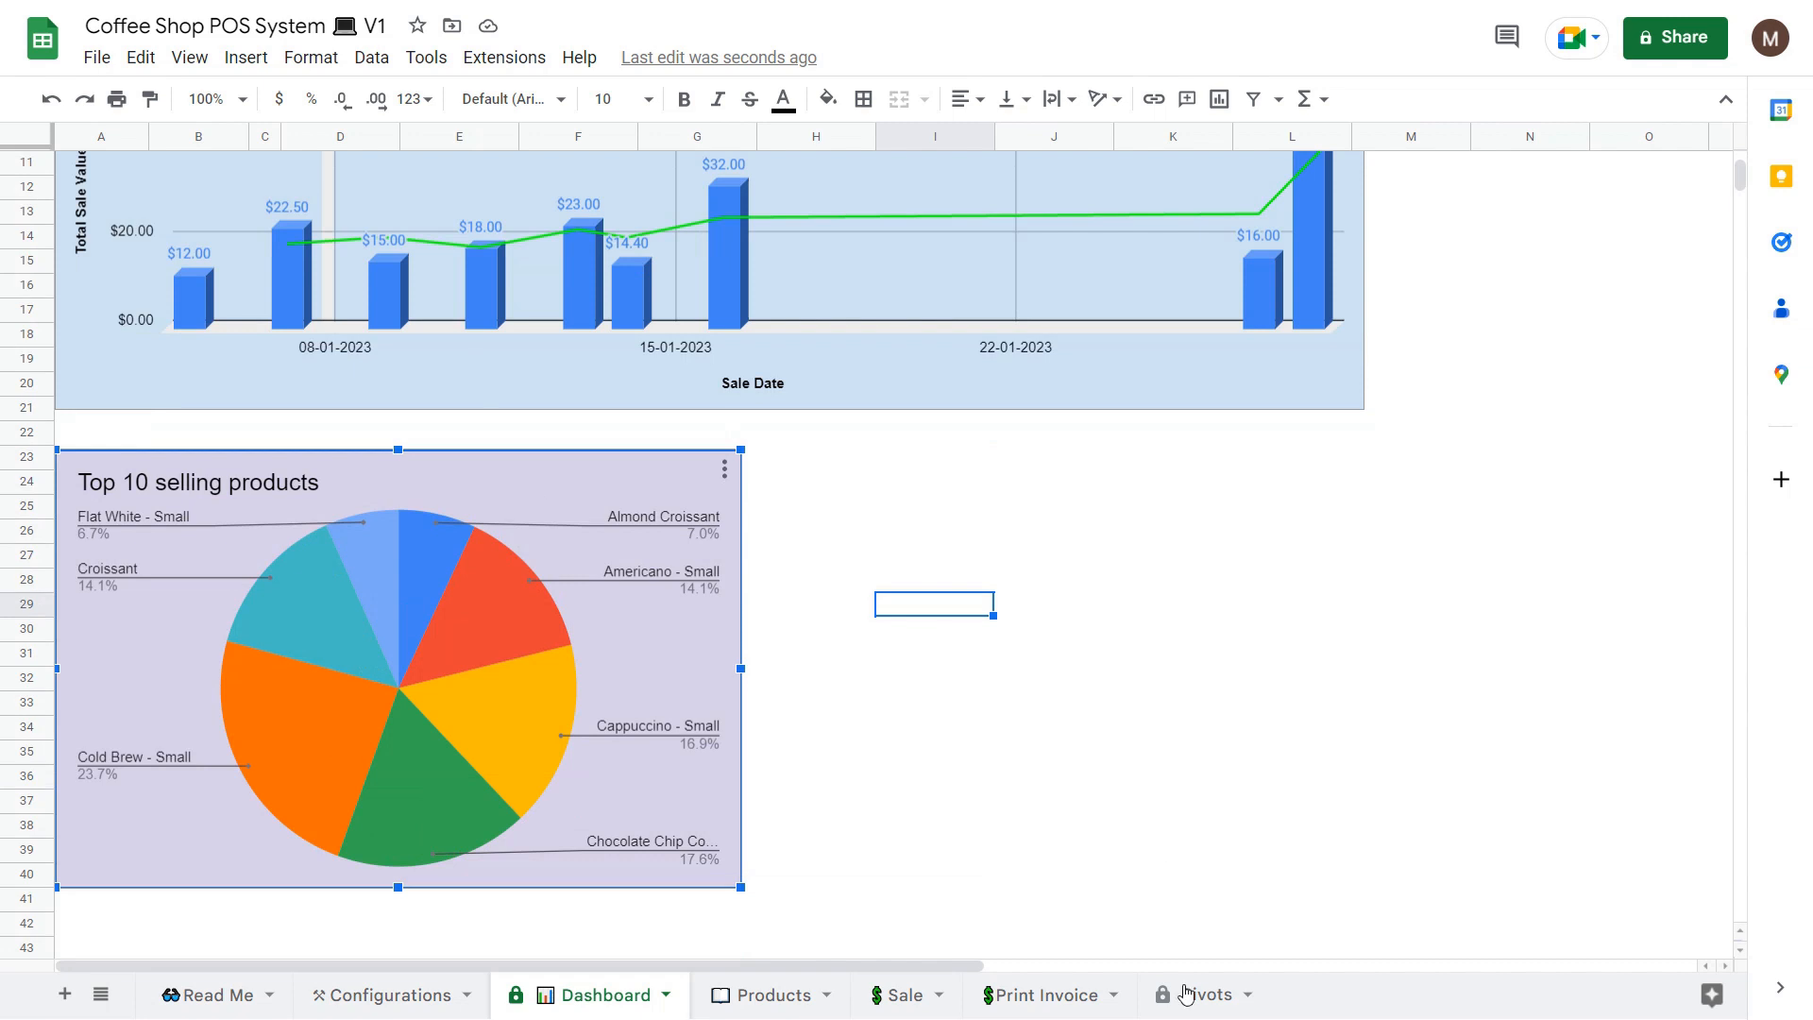
# Check the Sale Chart Pivot Table in the Pivots sheet for the extended 30-day period.
pyautogui.click(1228, 1005)
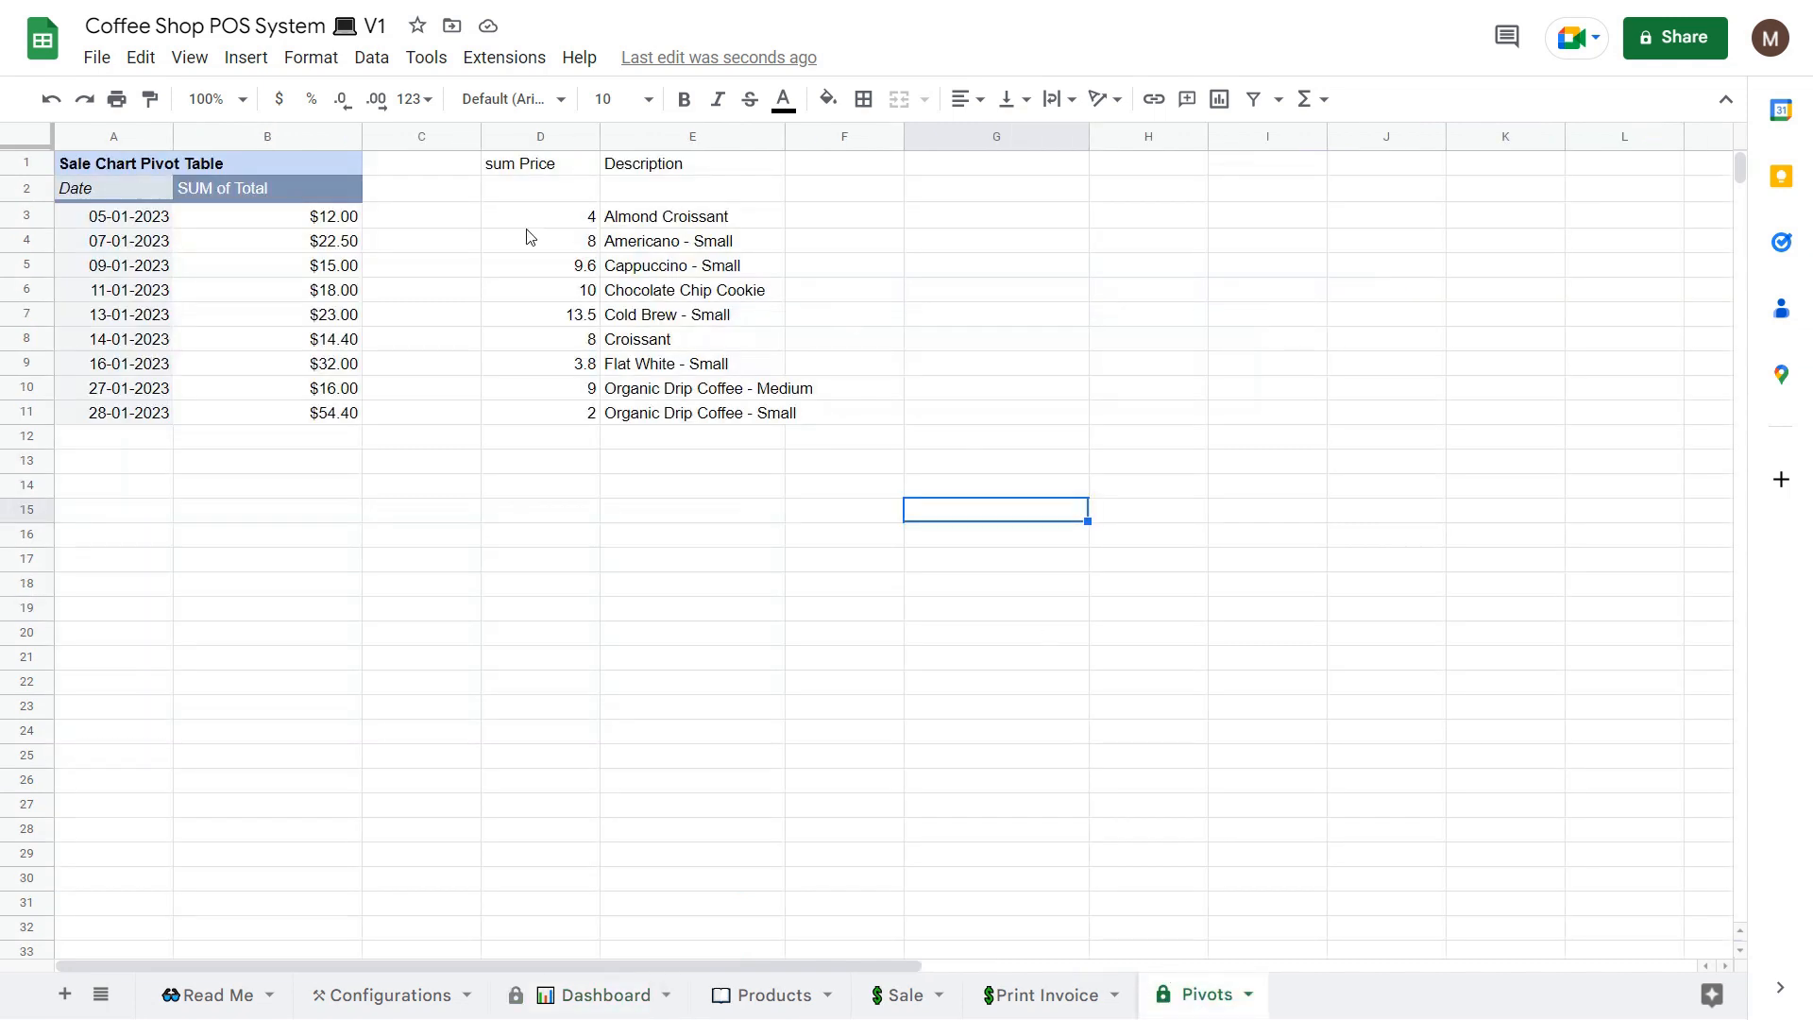
pyautogui.click(383, 493)
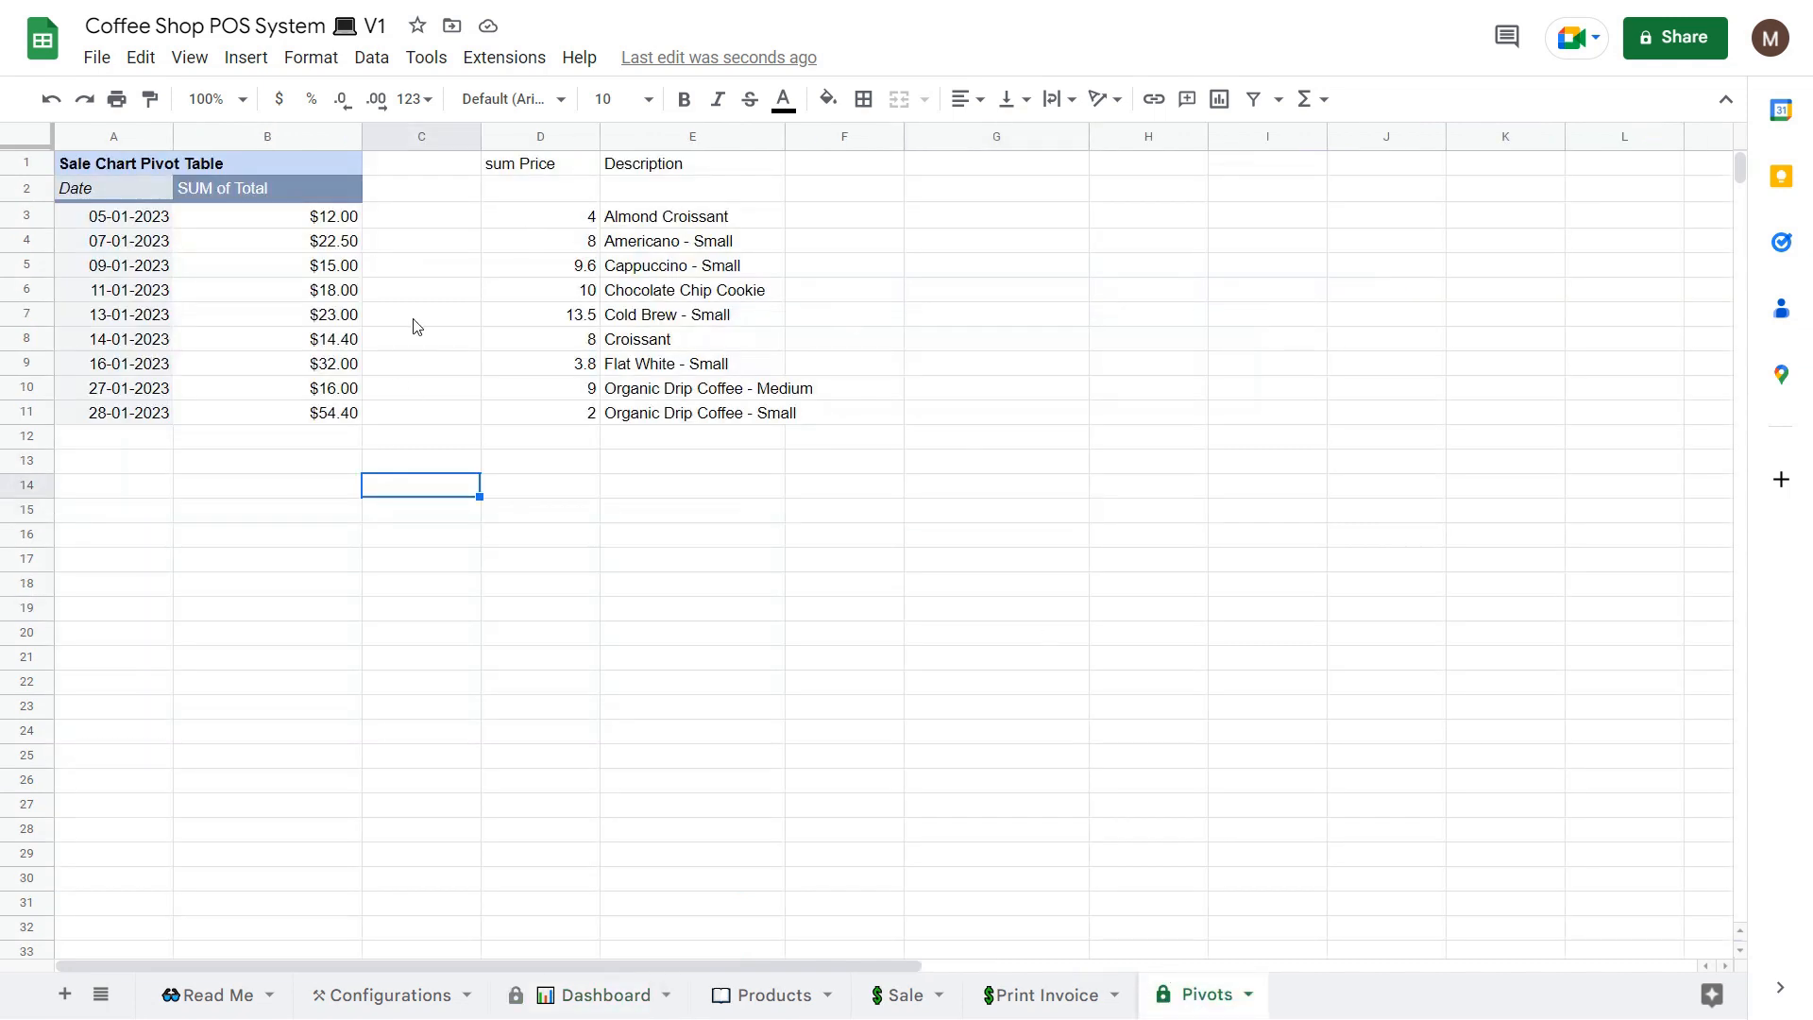
# Return to the Sale sheet and look over the recorded bills and their totals.
pyautogui.click(897, 999)
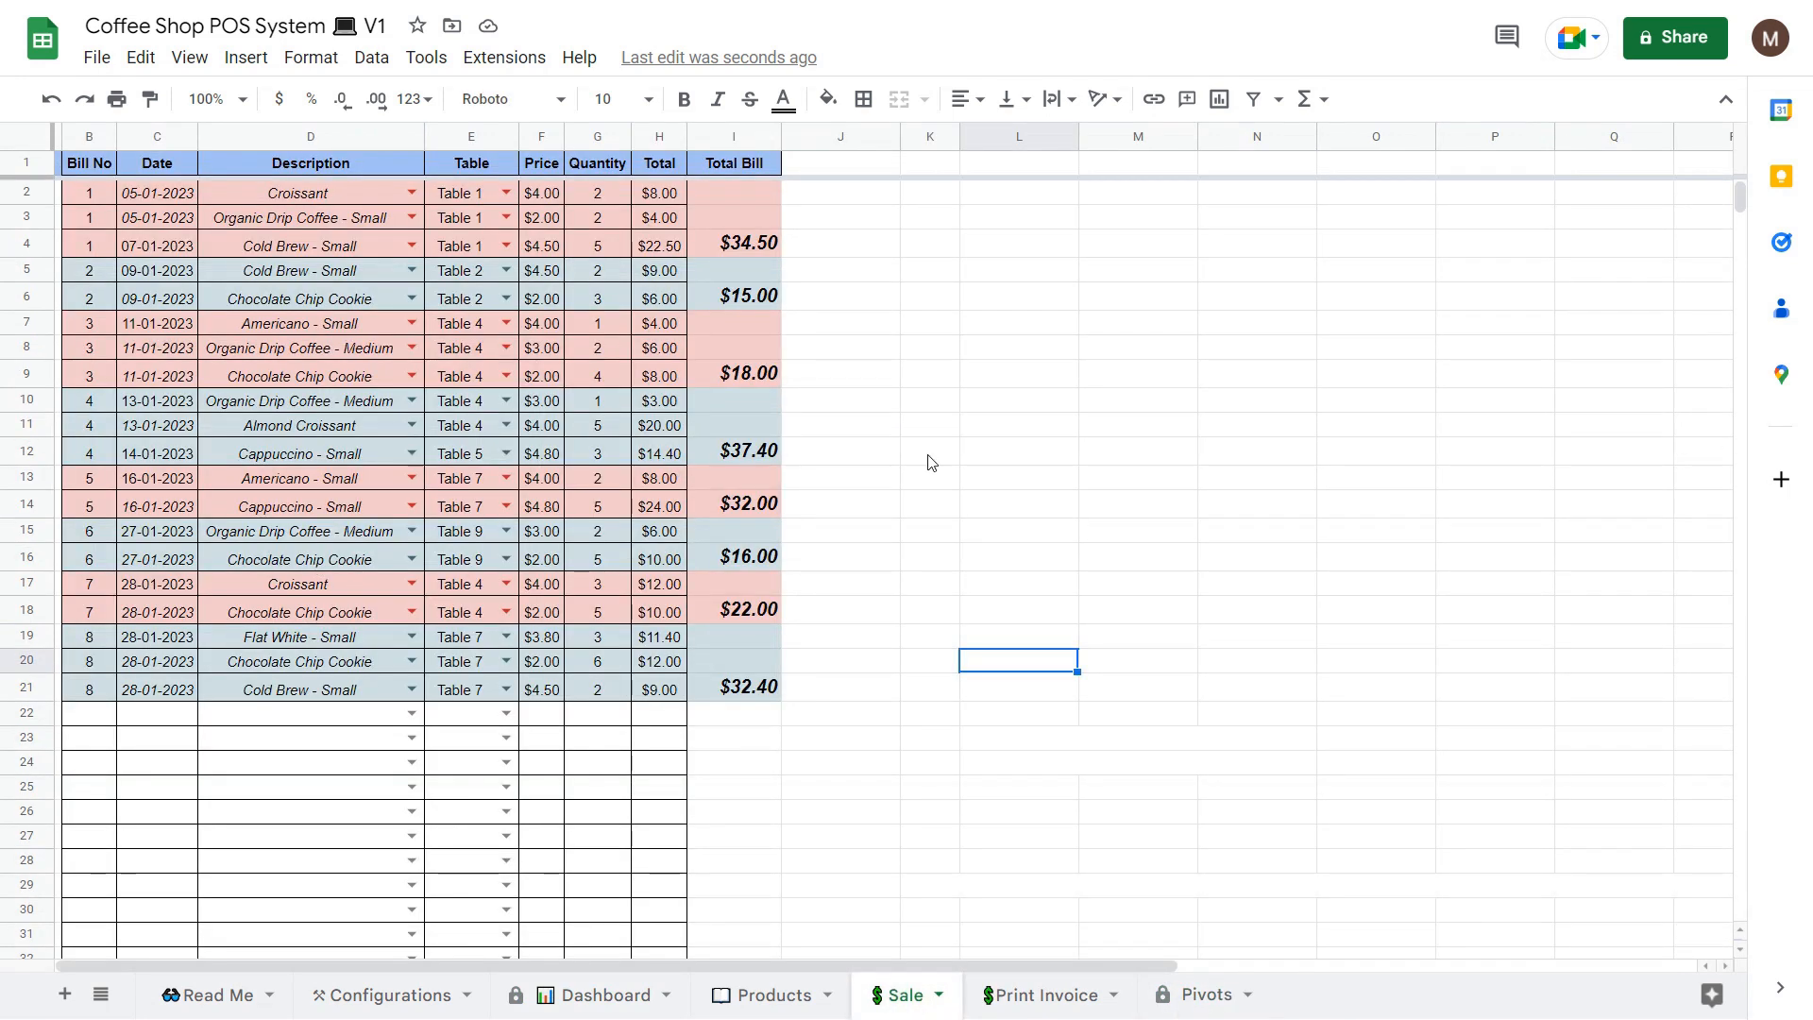
pyautogui.click(1095, 410)
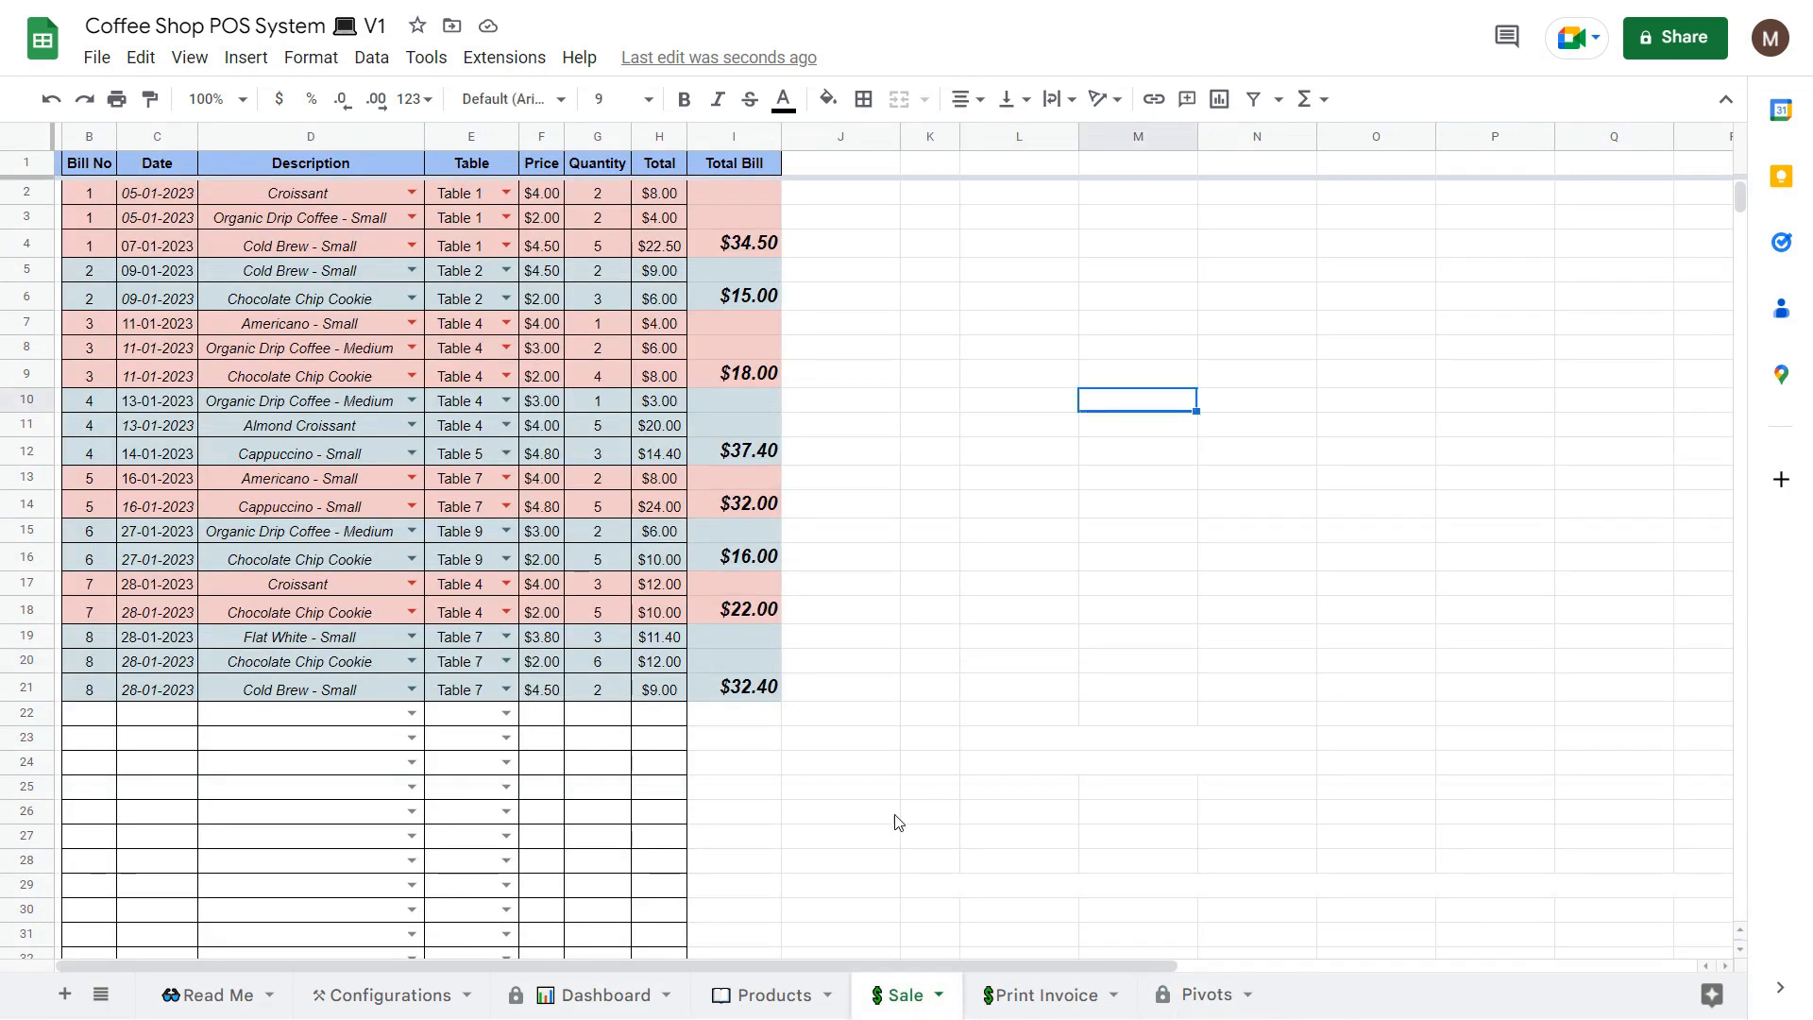
pyautogui.click(992, 642)
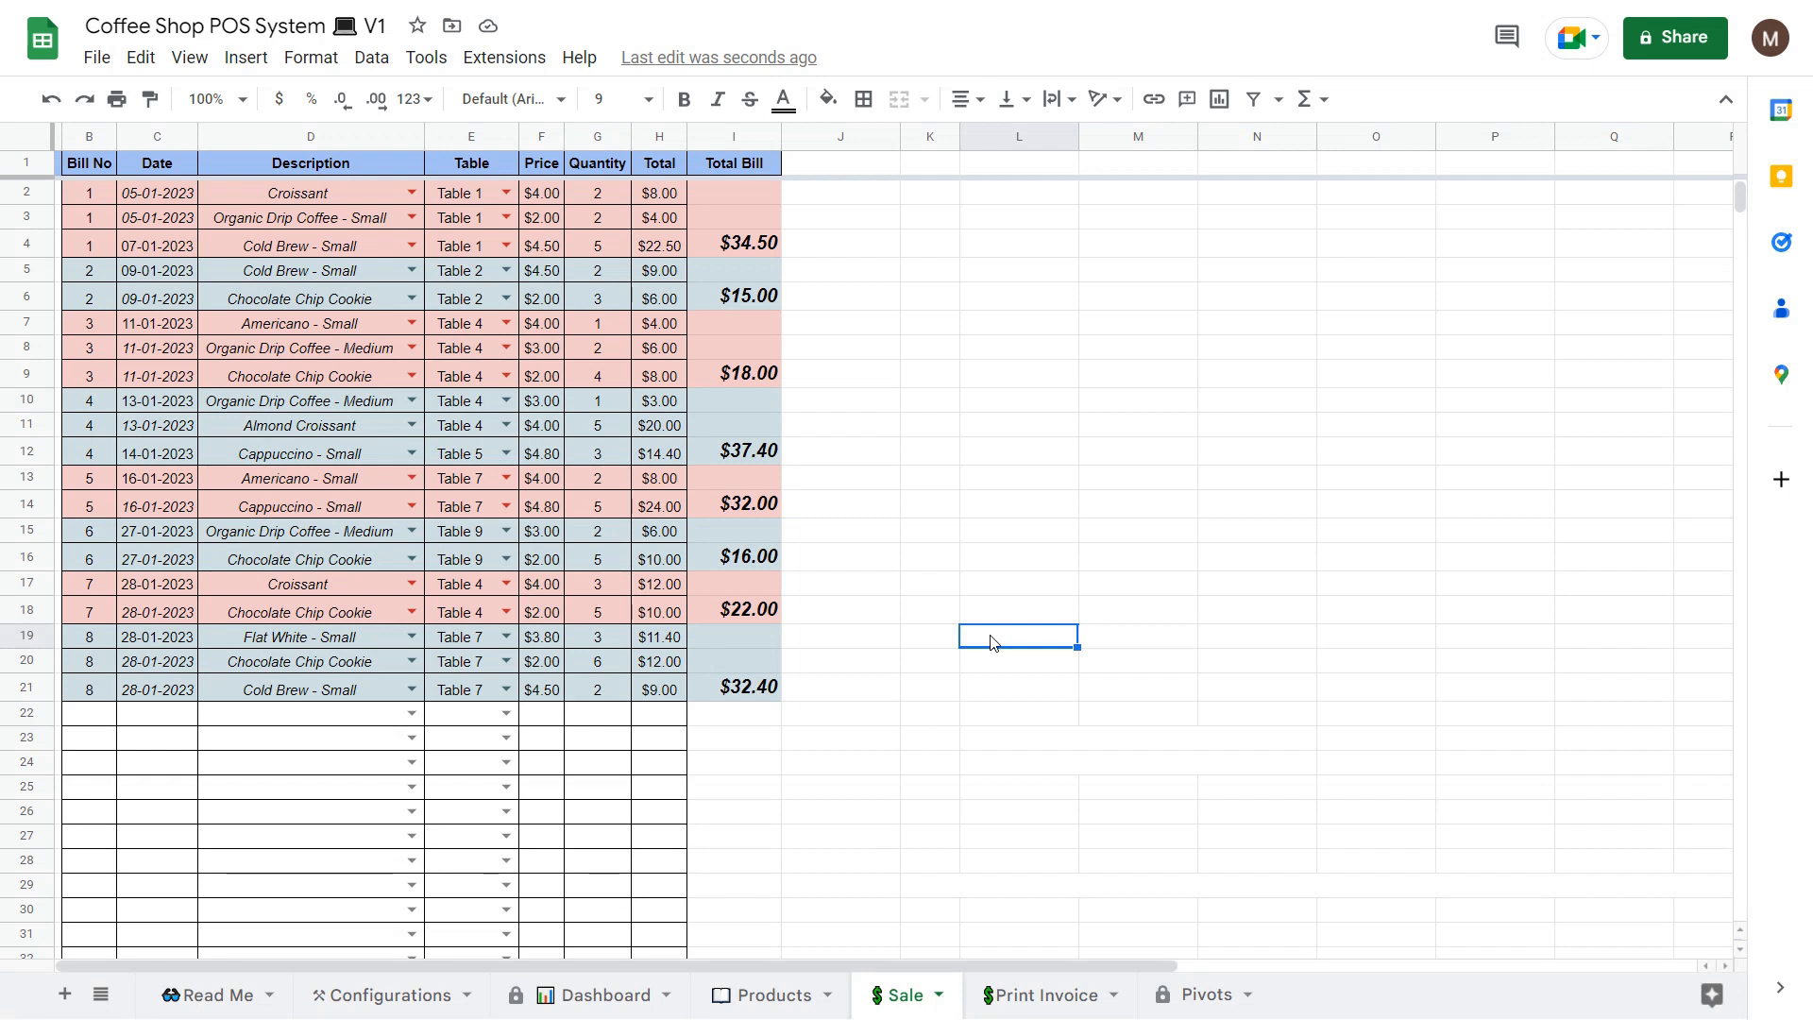
pyautogui.click(1013, 515)
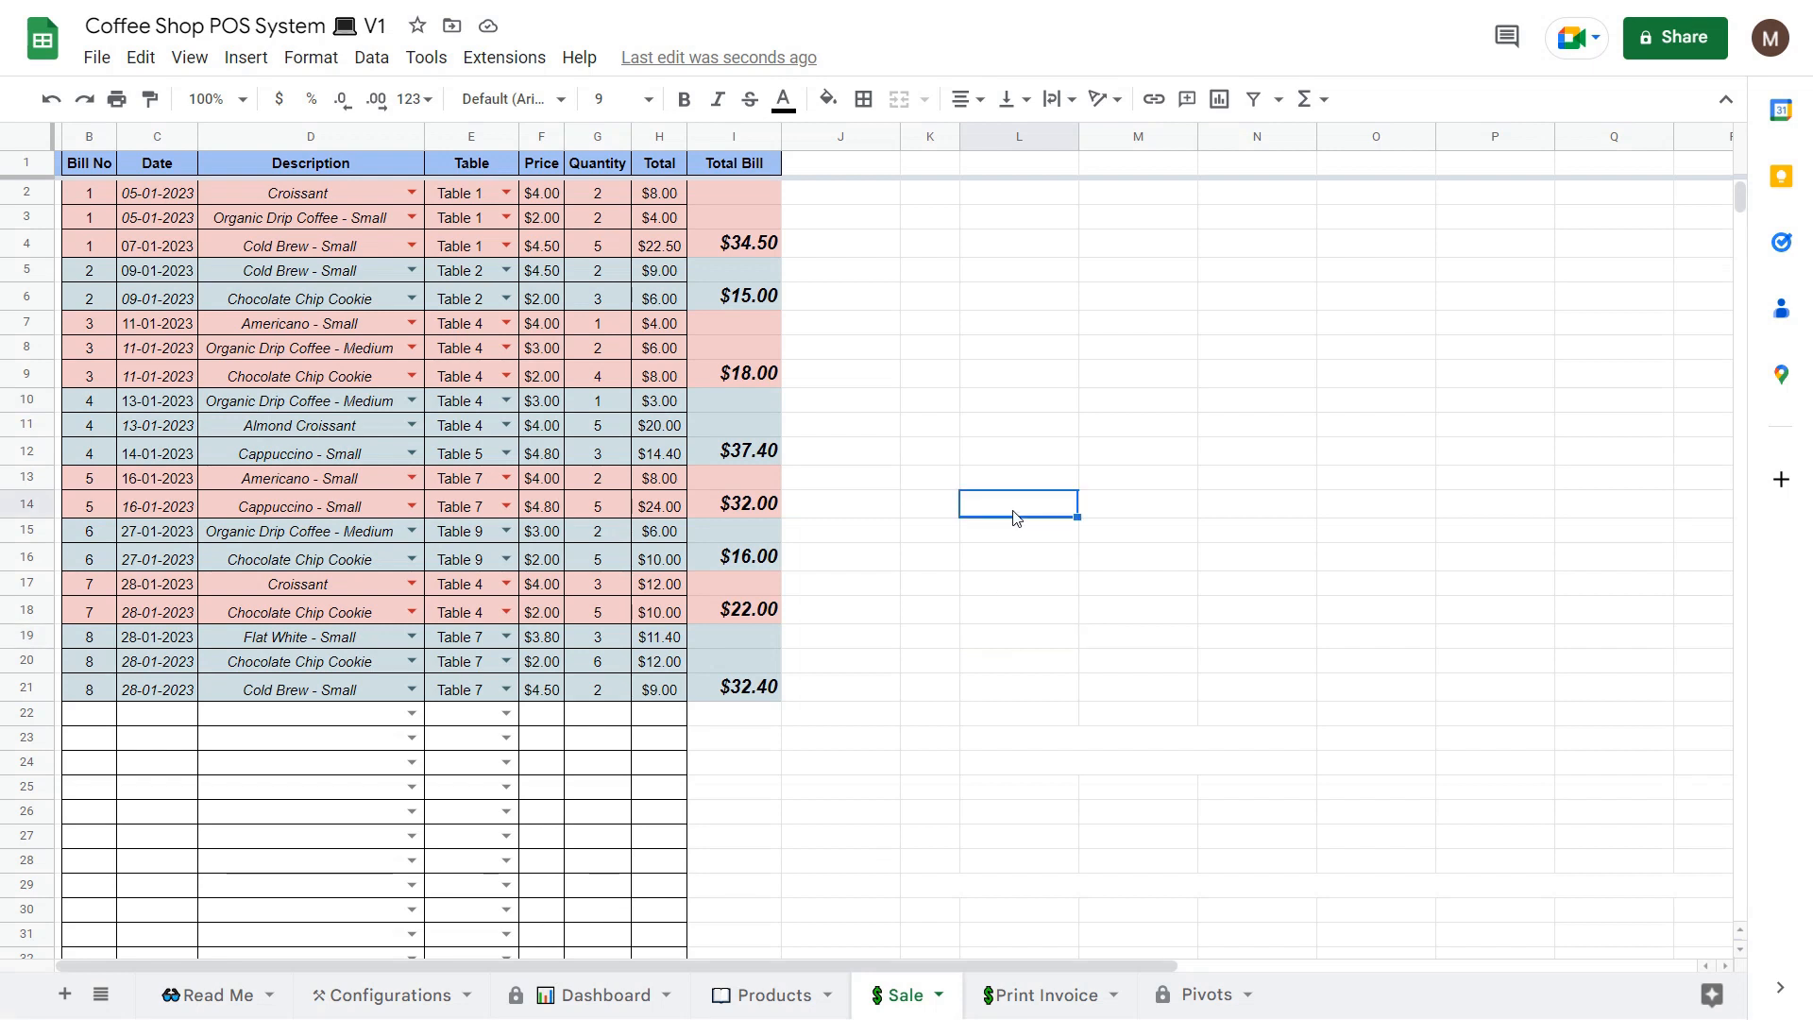
pyautogui.click(1129, 514)
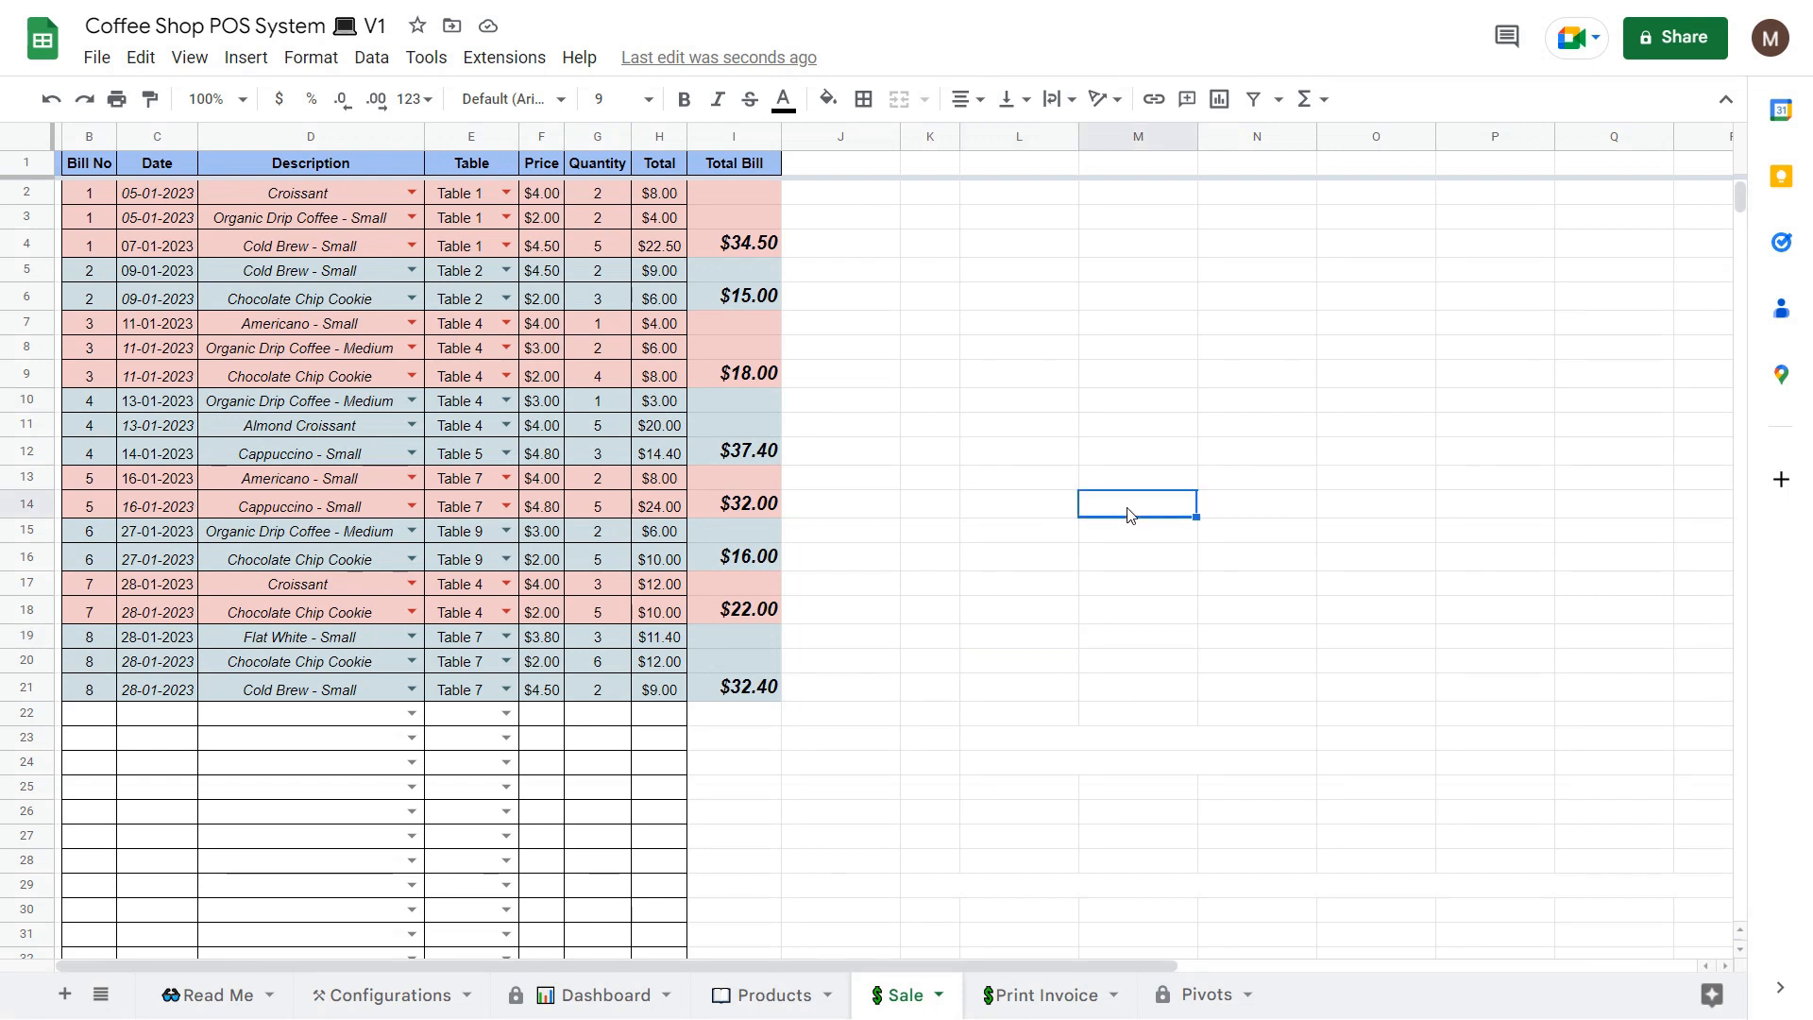
pyautogui.click(1133, 586)
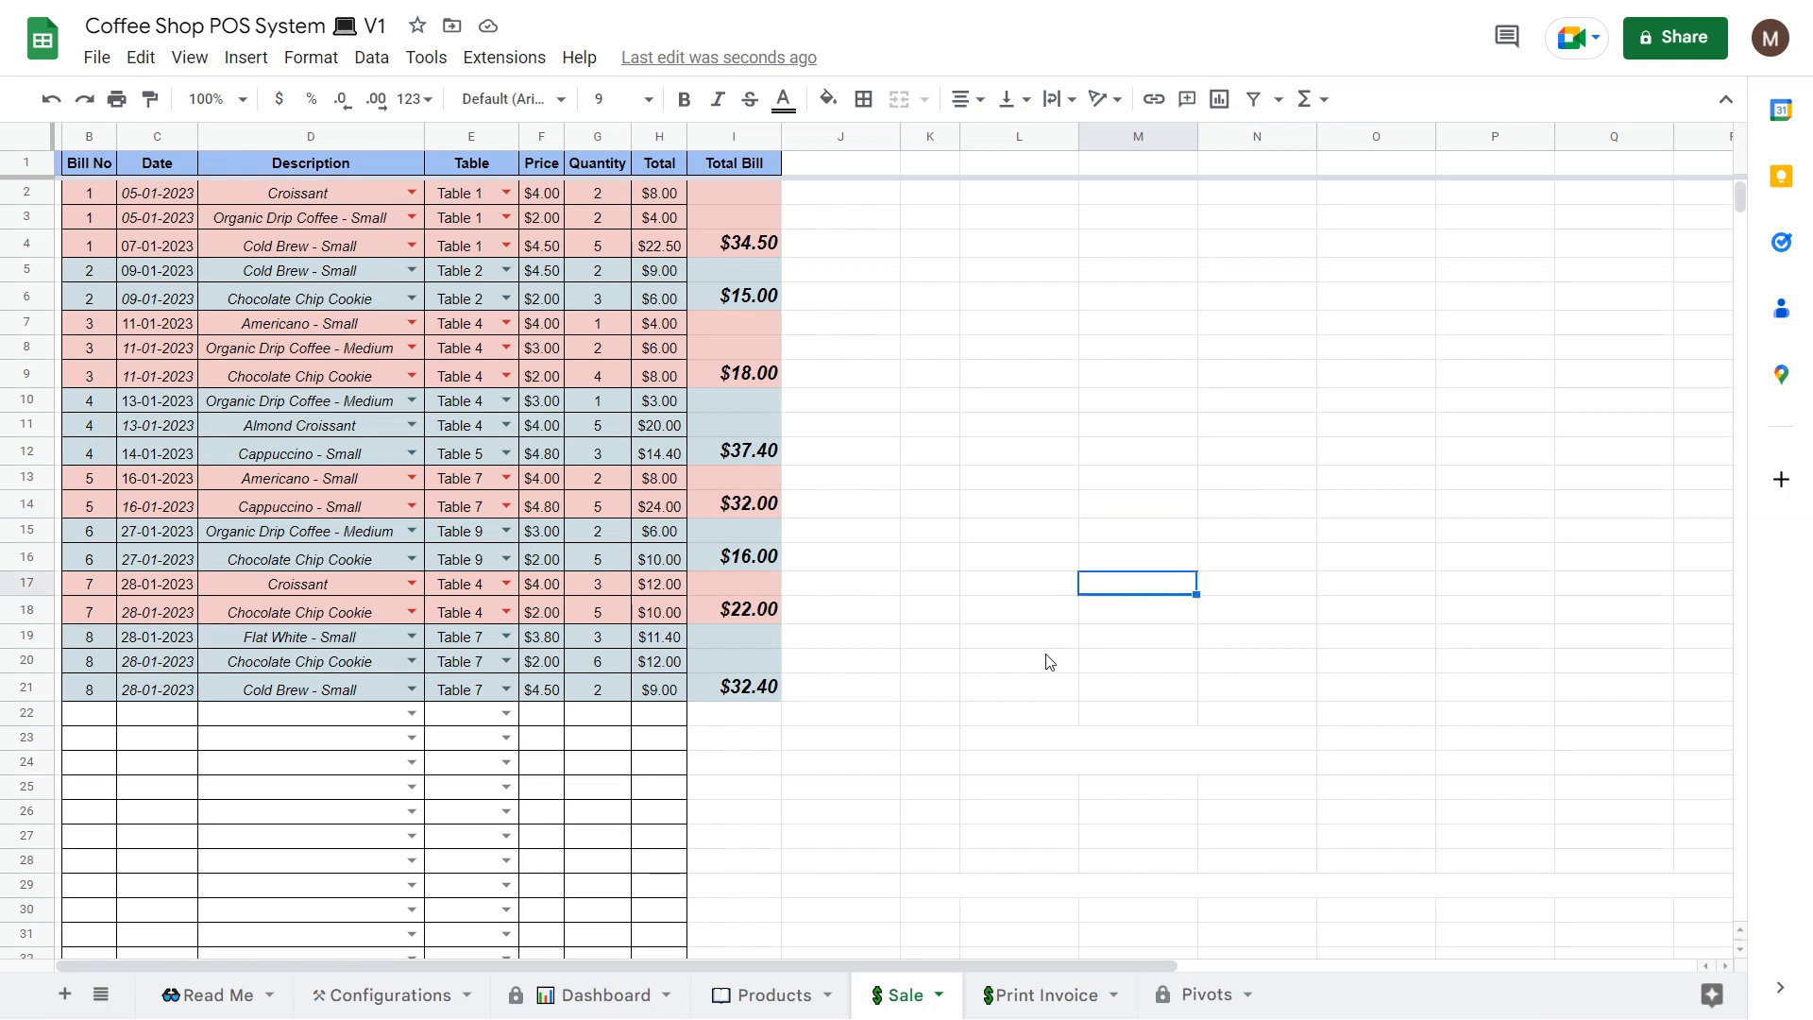